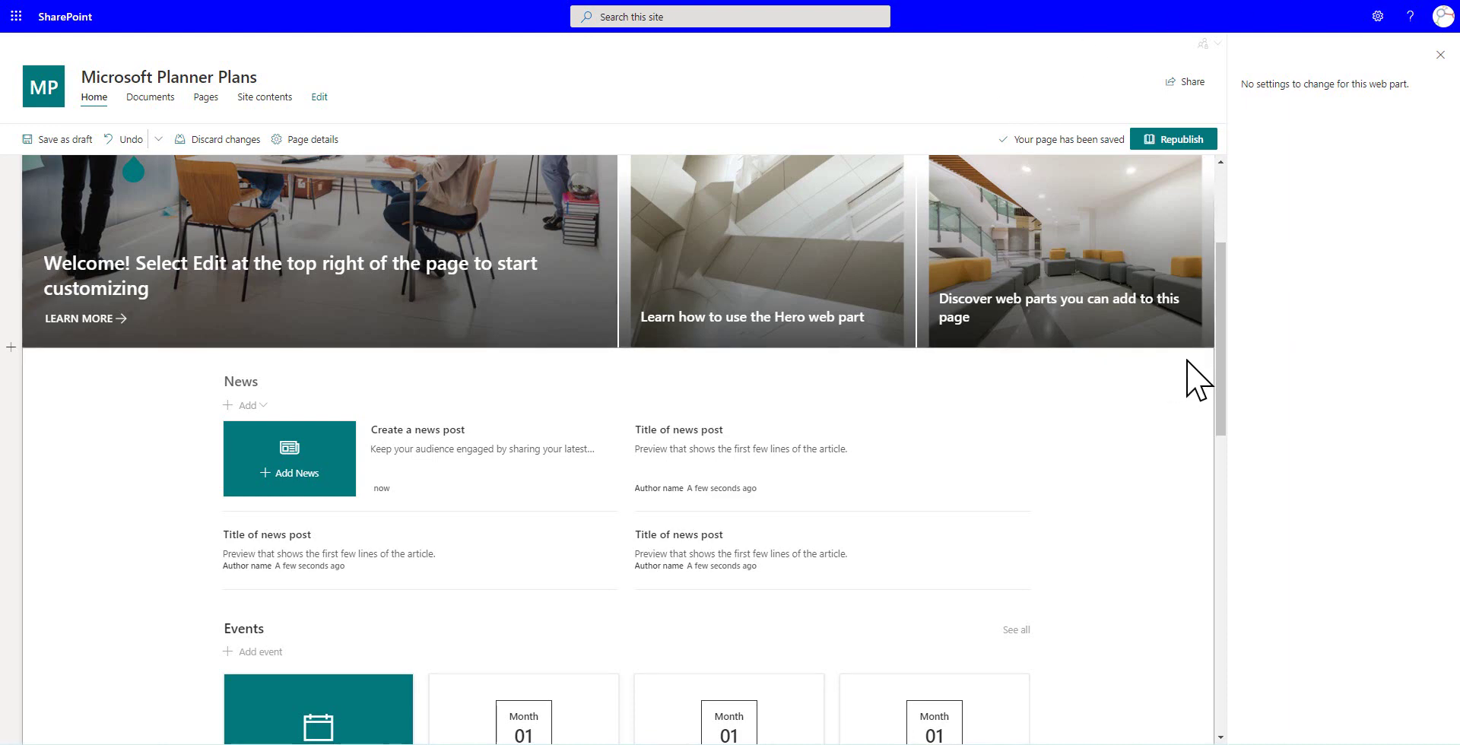
- Insert a Lightning Conductor web part above the News section
{"action": "left_click_drag", "start_coordinate": [1222, 390], "coordinate": [1237, 284]}
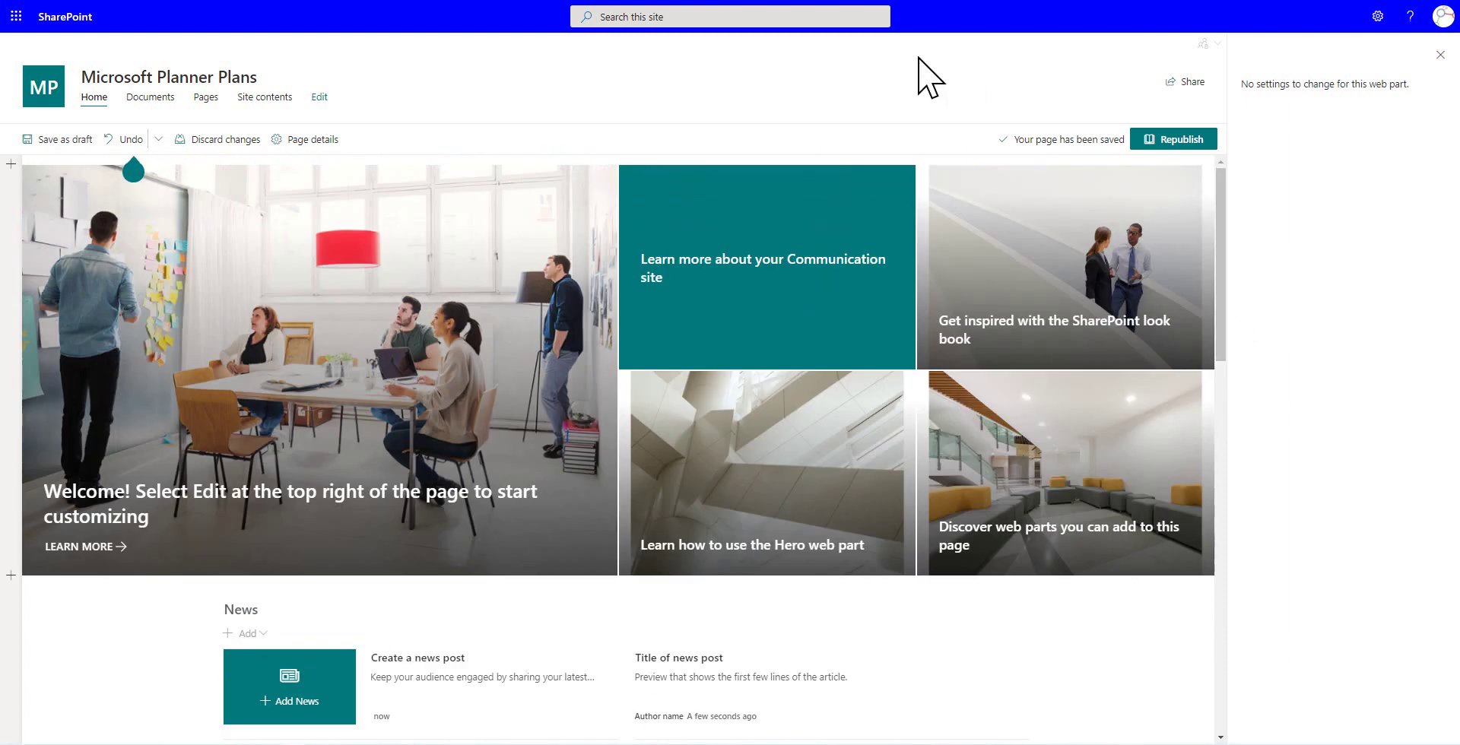
{"action": "scroll", "coordinate": [1079, 495], "scroll_direction": "down", "scroll_amount": 3}
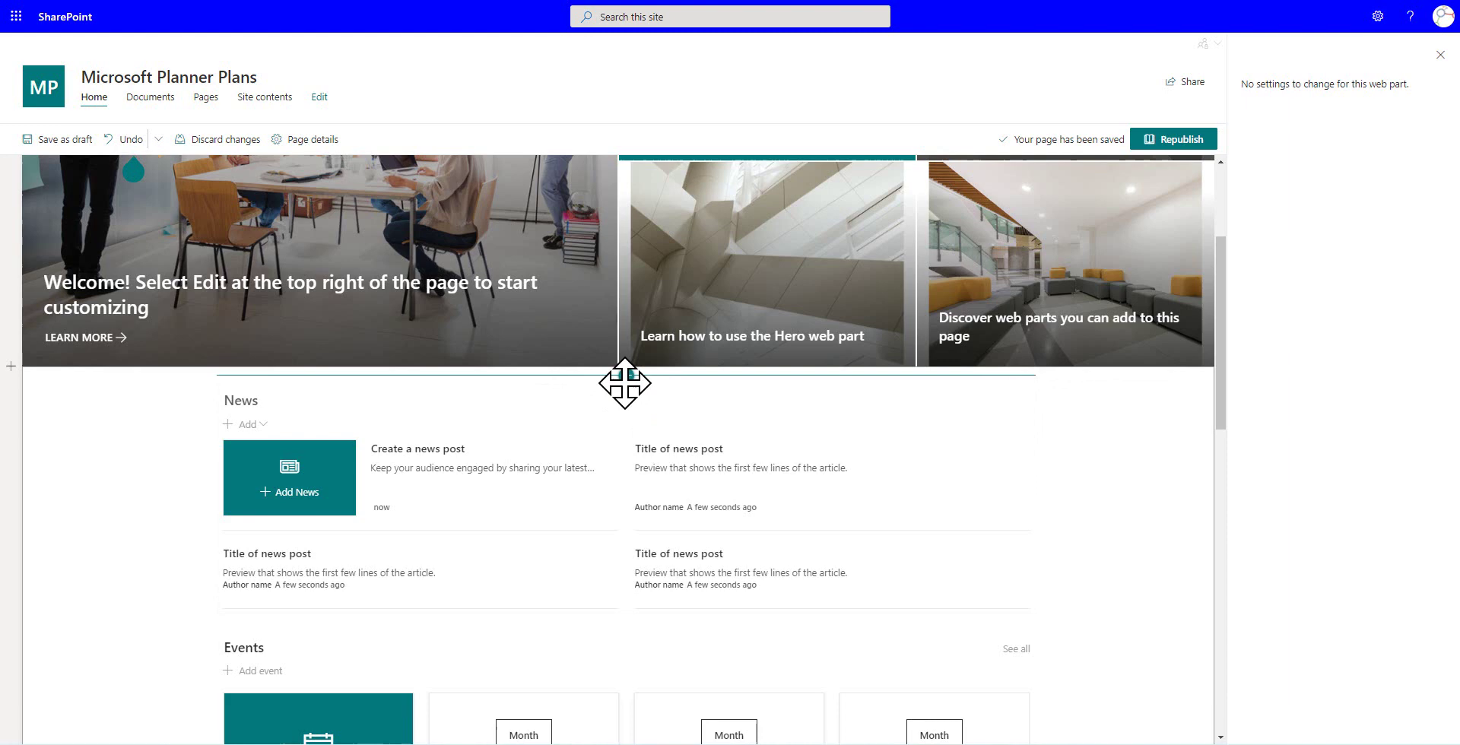
{"action": "left_click", "coordinate": [625, 375]}
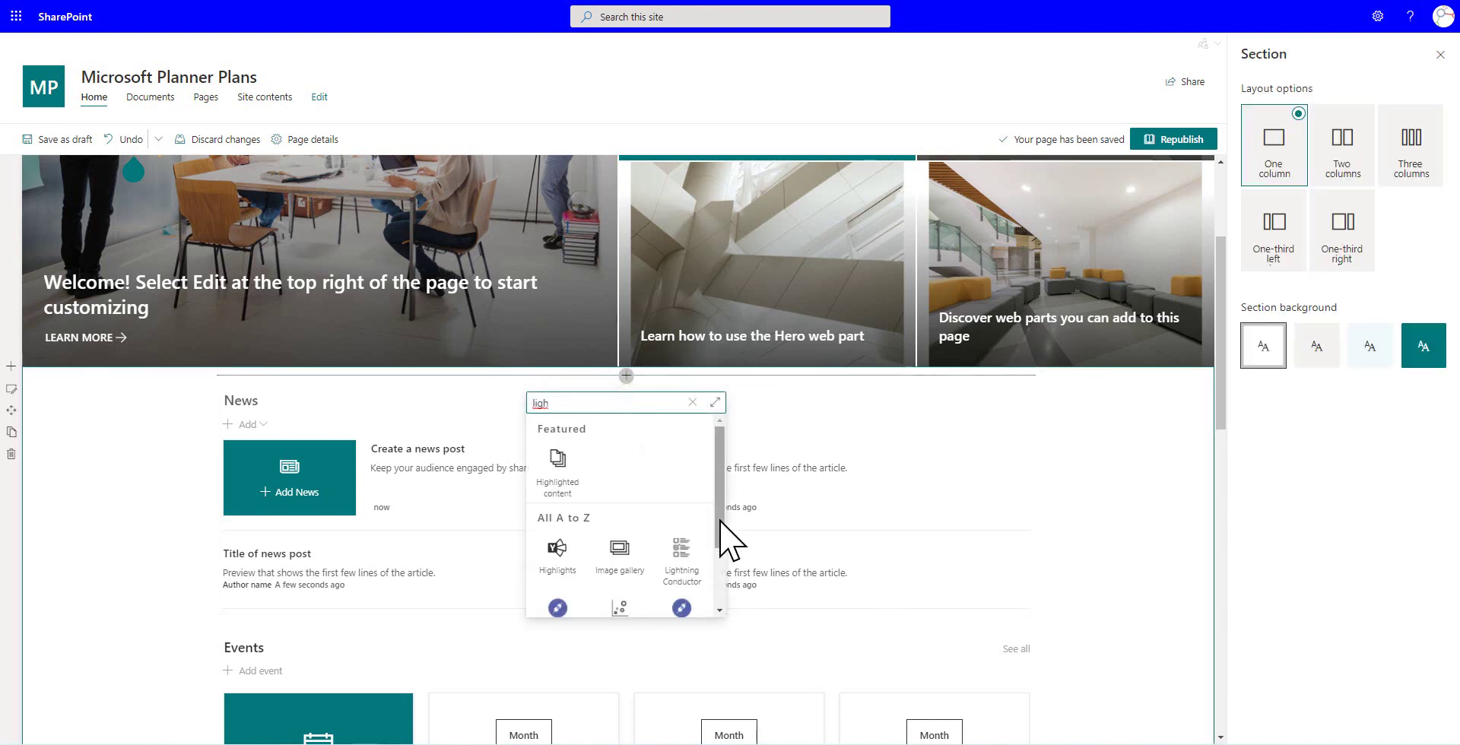
{"action": "left_click", "coordinate": [697, 562]}
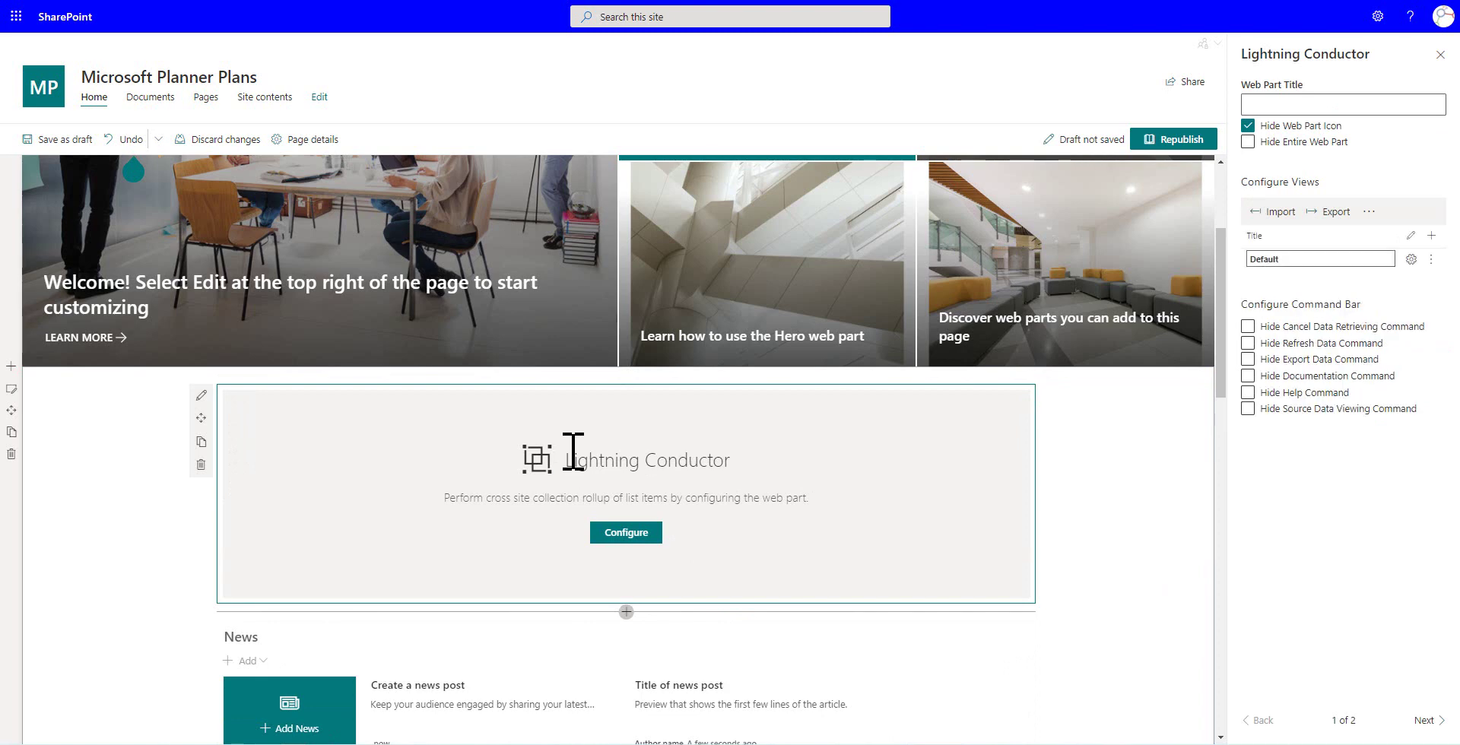
- Quick-configure it to show All Planner Plans in a grid and save
{"action": "left_click", "coordinate": [632, 535]}
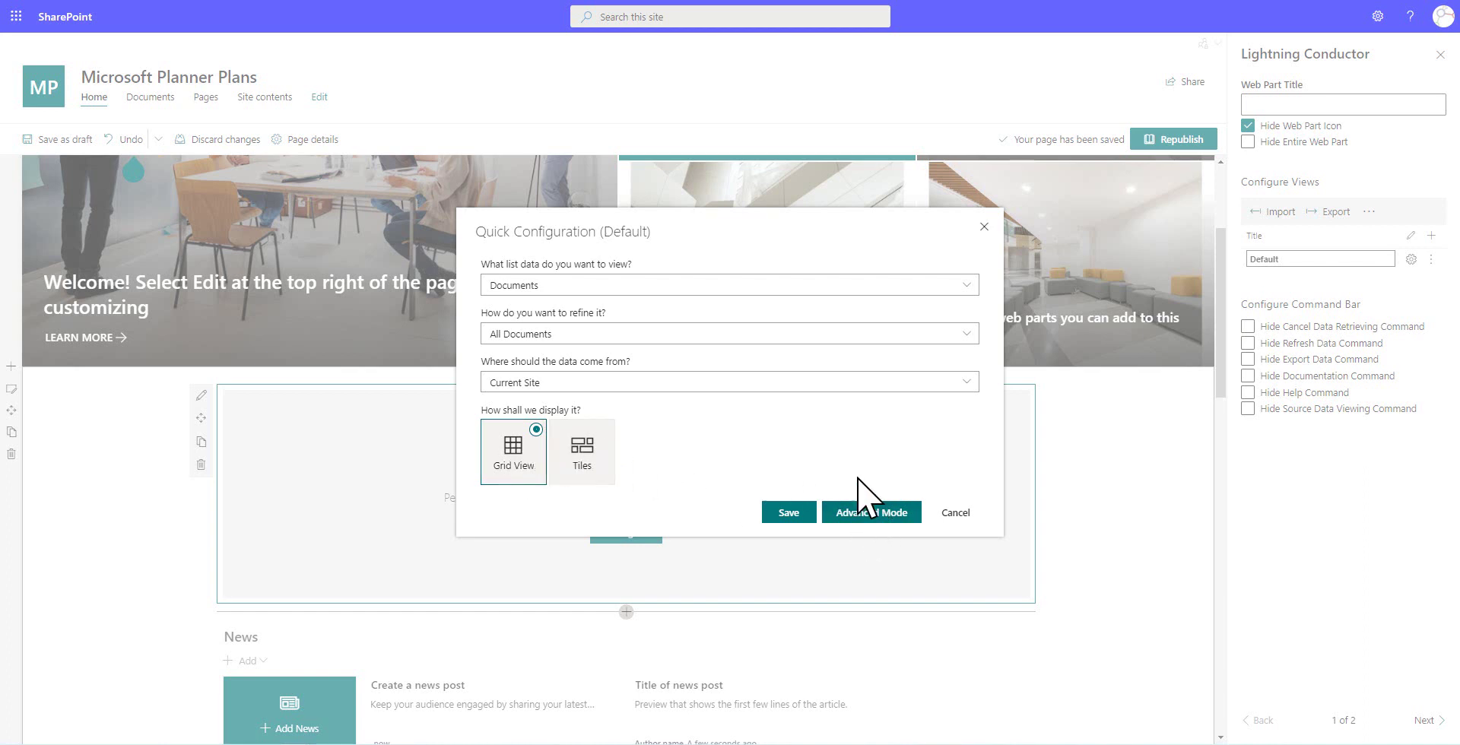
{"action": "left_click", "coordinate": [554, 287]}
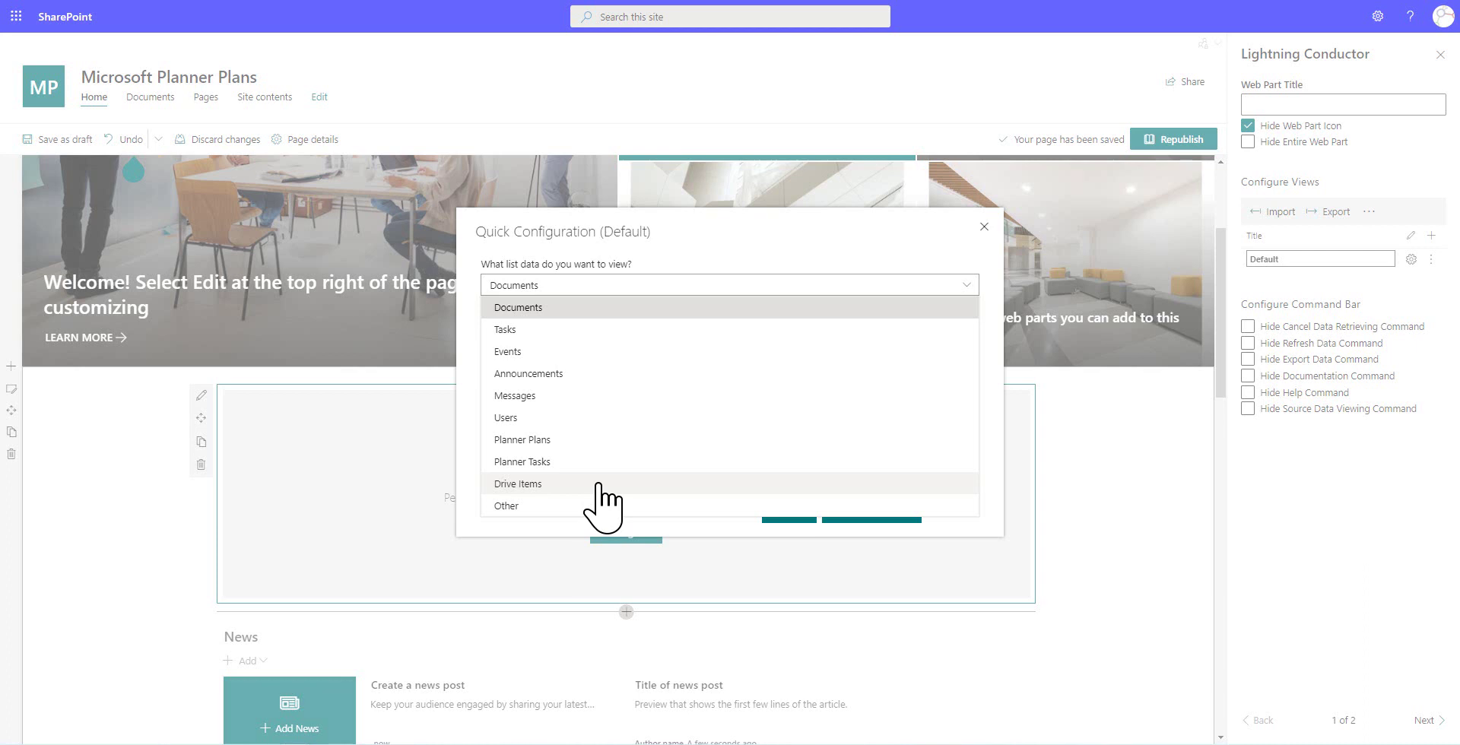
{"action": "left_click", "coordinate": [574, 441]}
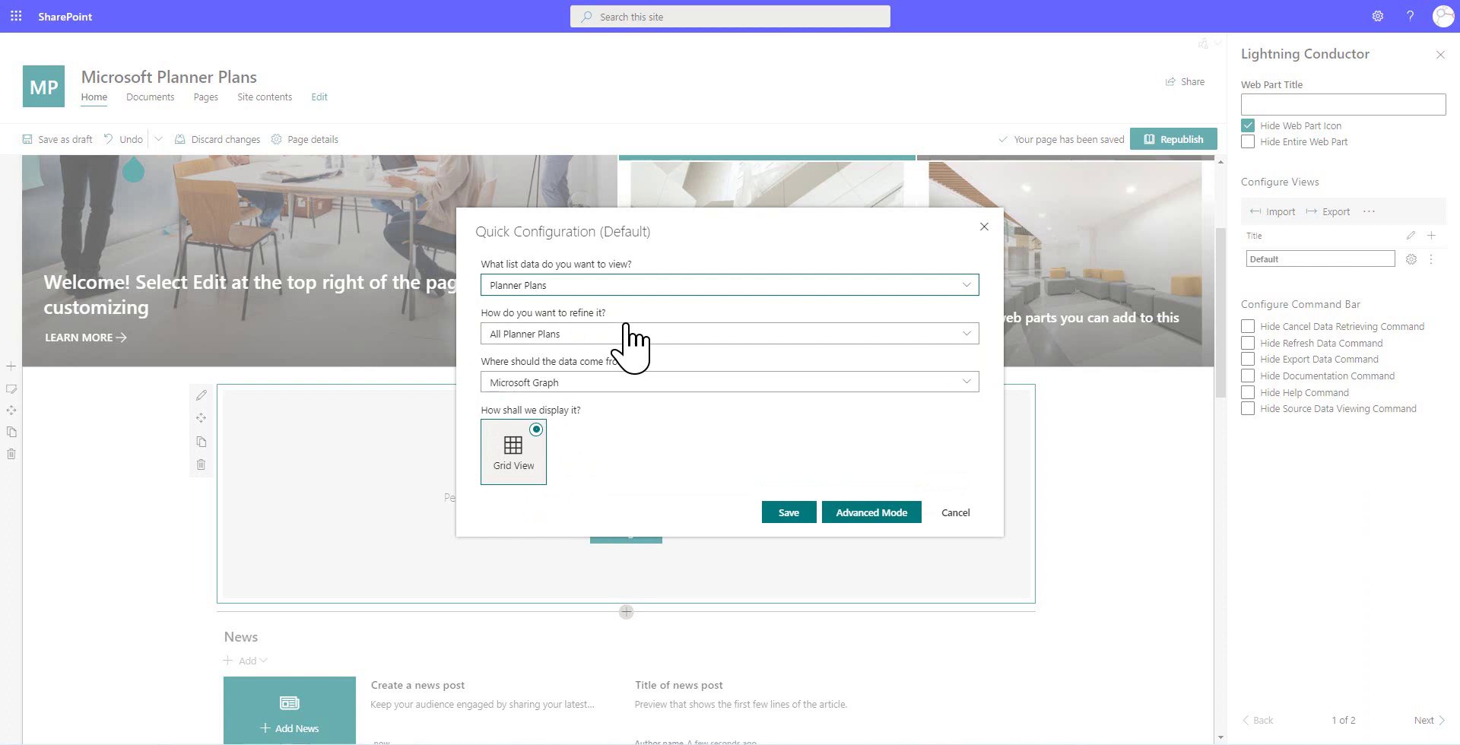
{"action": "left_click", "coordinate": [523, 338]}
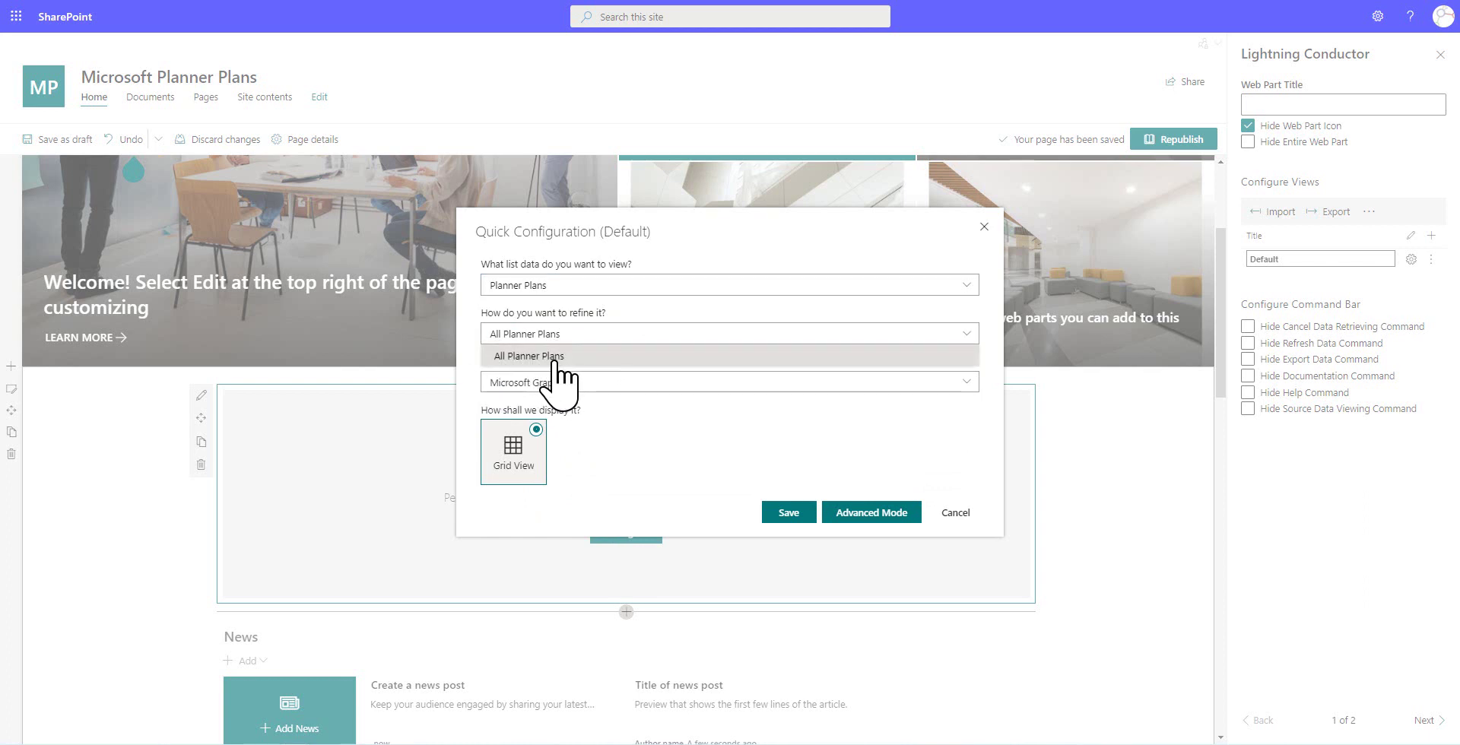
{"action": "left_click", "coordinate": [559, 356]}
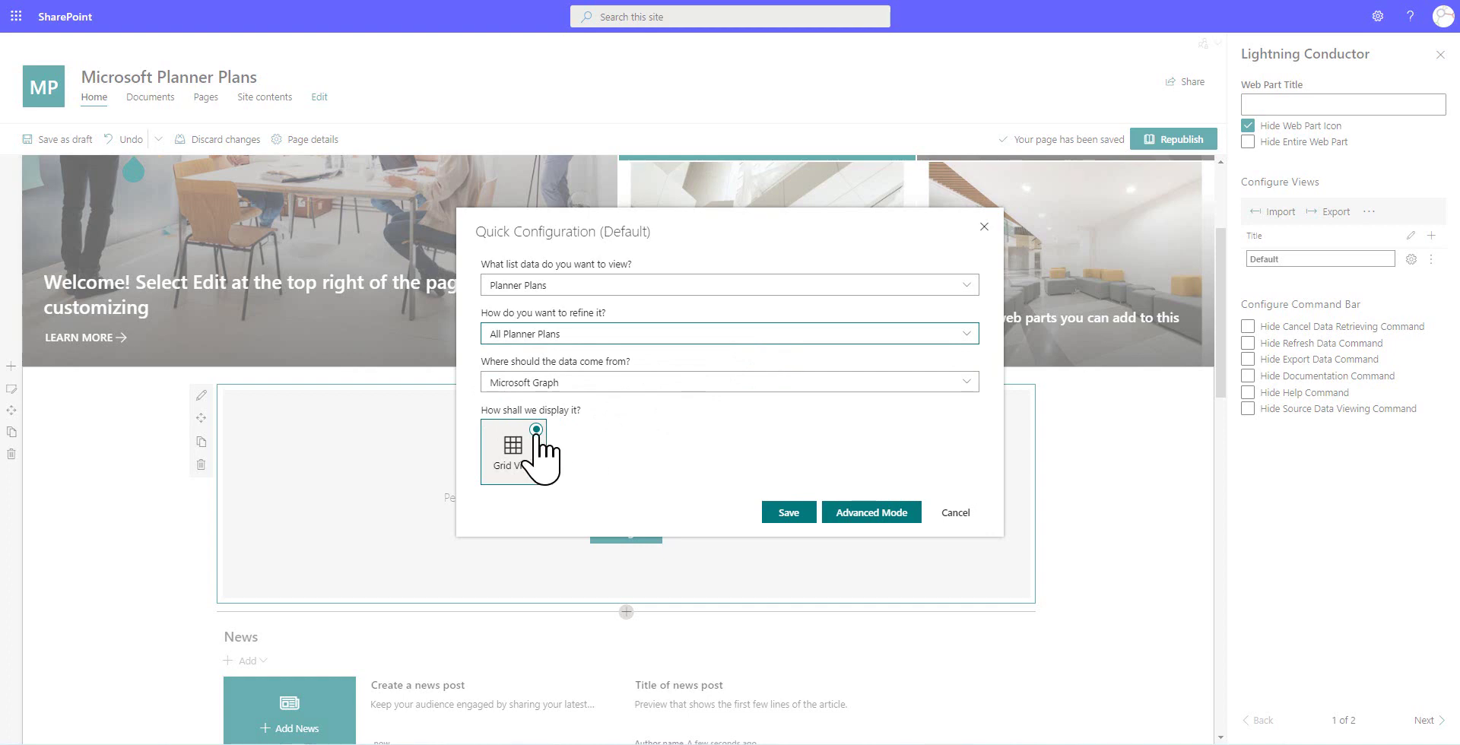
{"action": "left_click", "coordinate": [791, 514]}
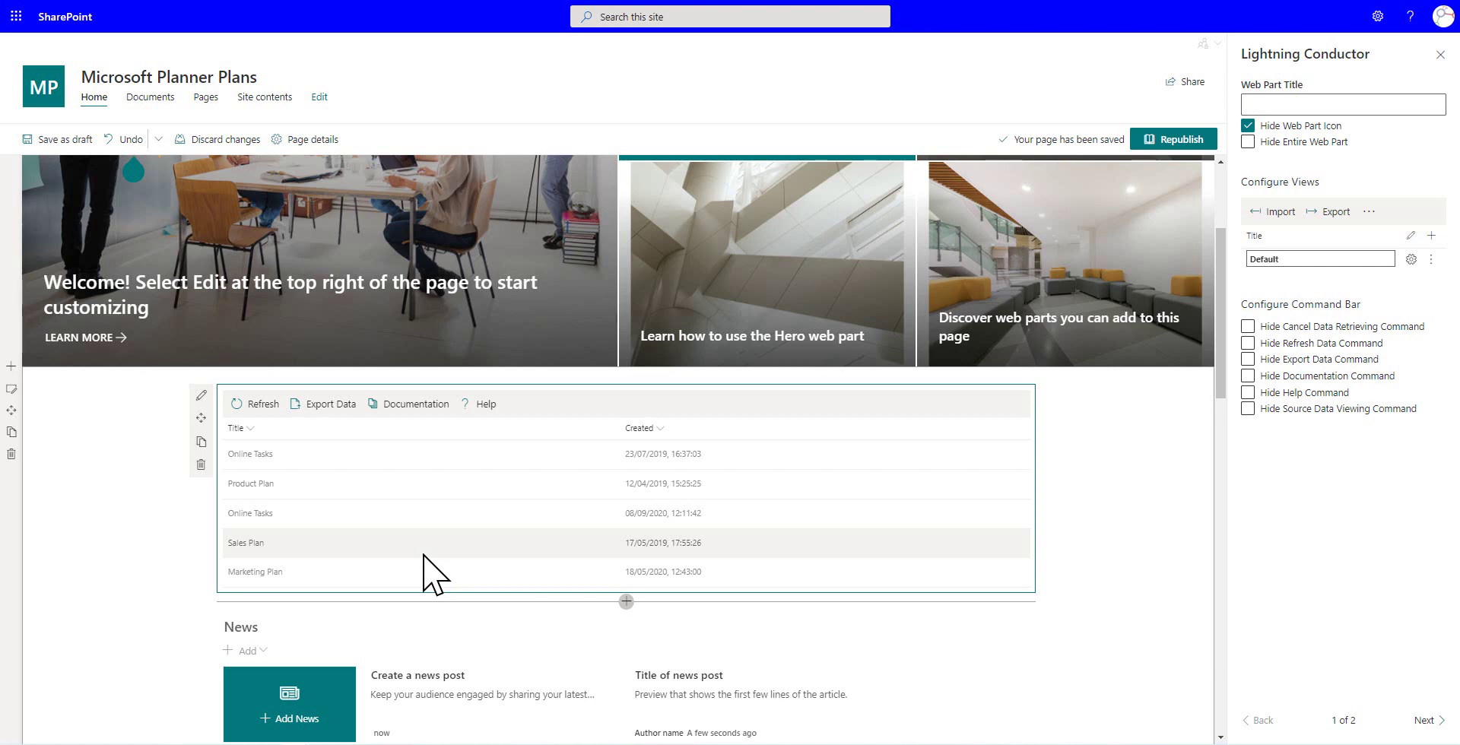
- Insert a second Lightning Conductor web part below the plans grid, found by searching 'ligh'
{"action": "left_click", "coordinate": [626, 601]}
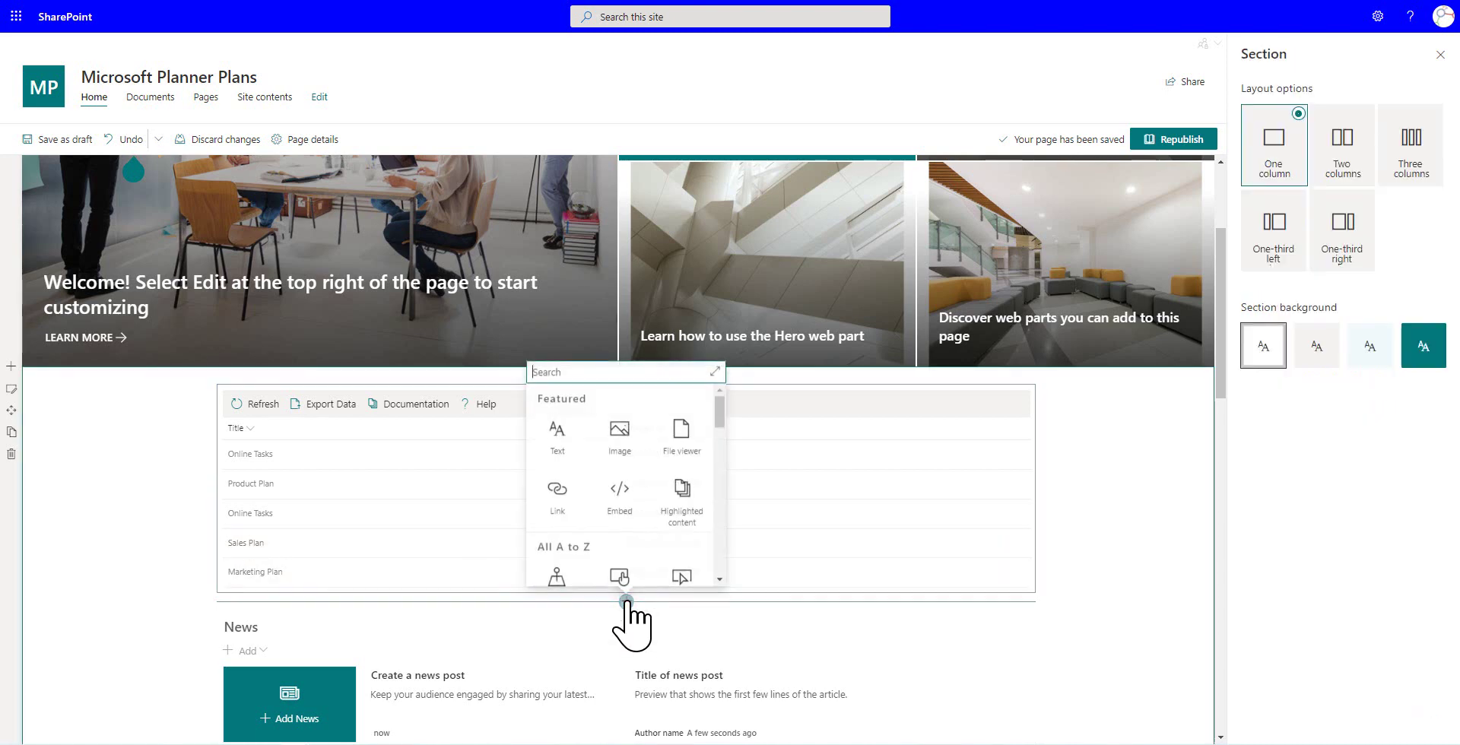
{"action": "type", "text": "ligh"}
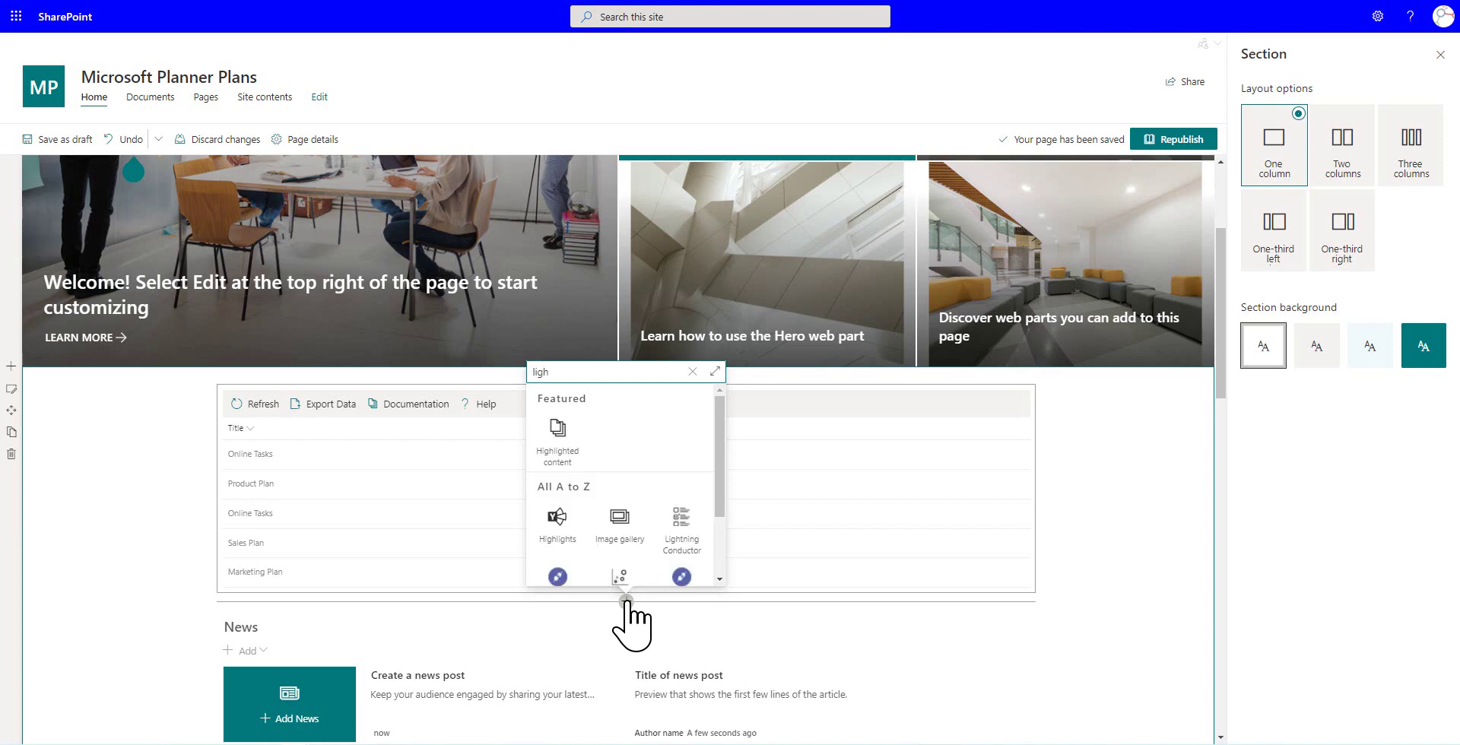
{"action": "left_click", "coordinate": [682, 541]}
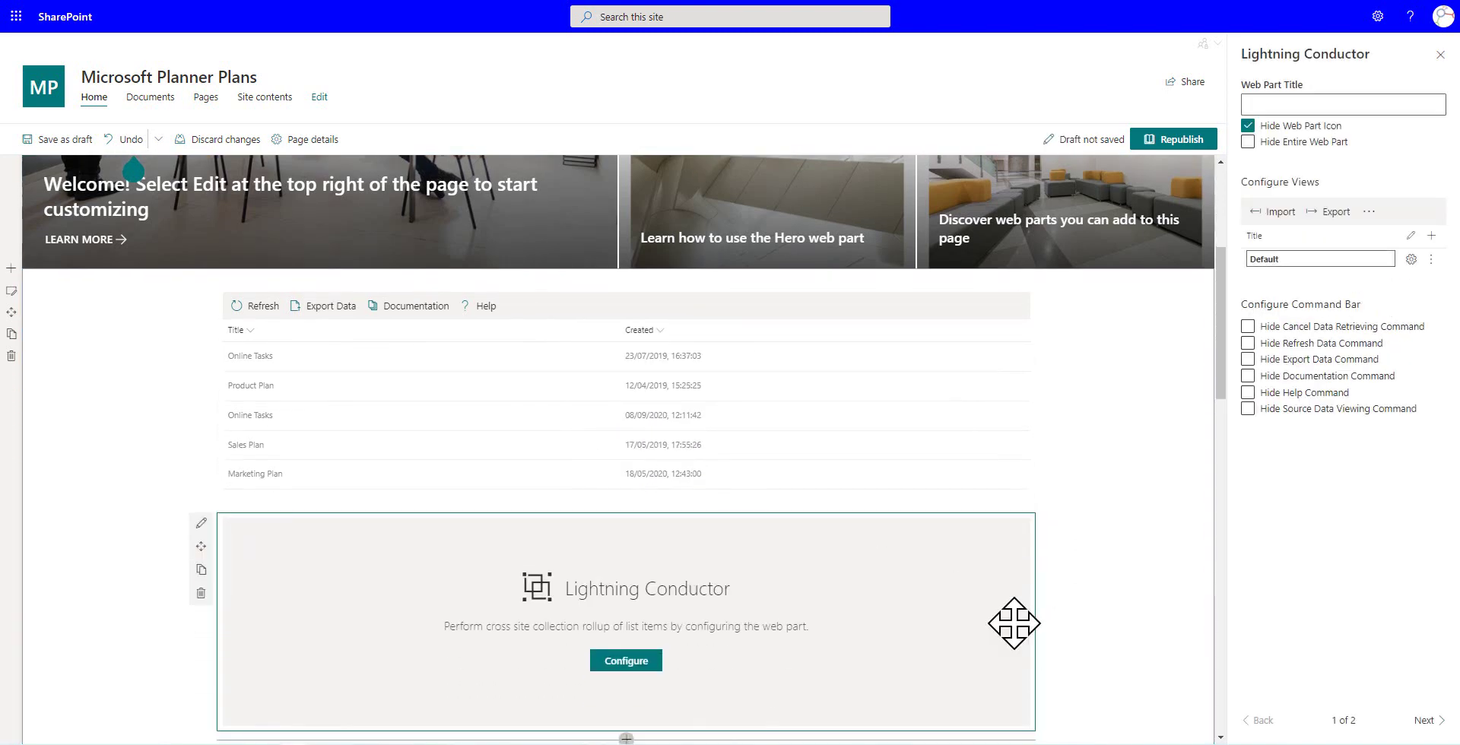
- Quick-configure it to show All Planner Tasks and save
{"action": "scroll", "coordinate": [1018, 623], "scroll_direction": "down", "scroll_amount": 3}
{"action": "left_click", "coordinate": [617, 572]}
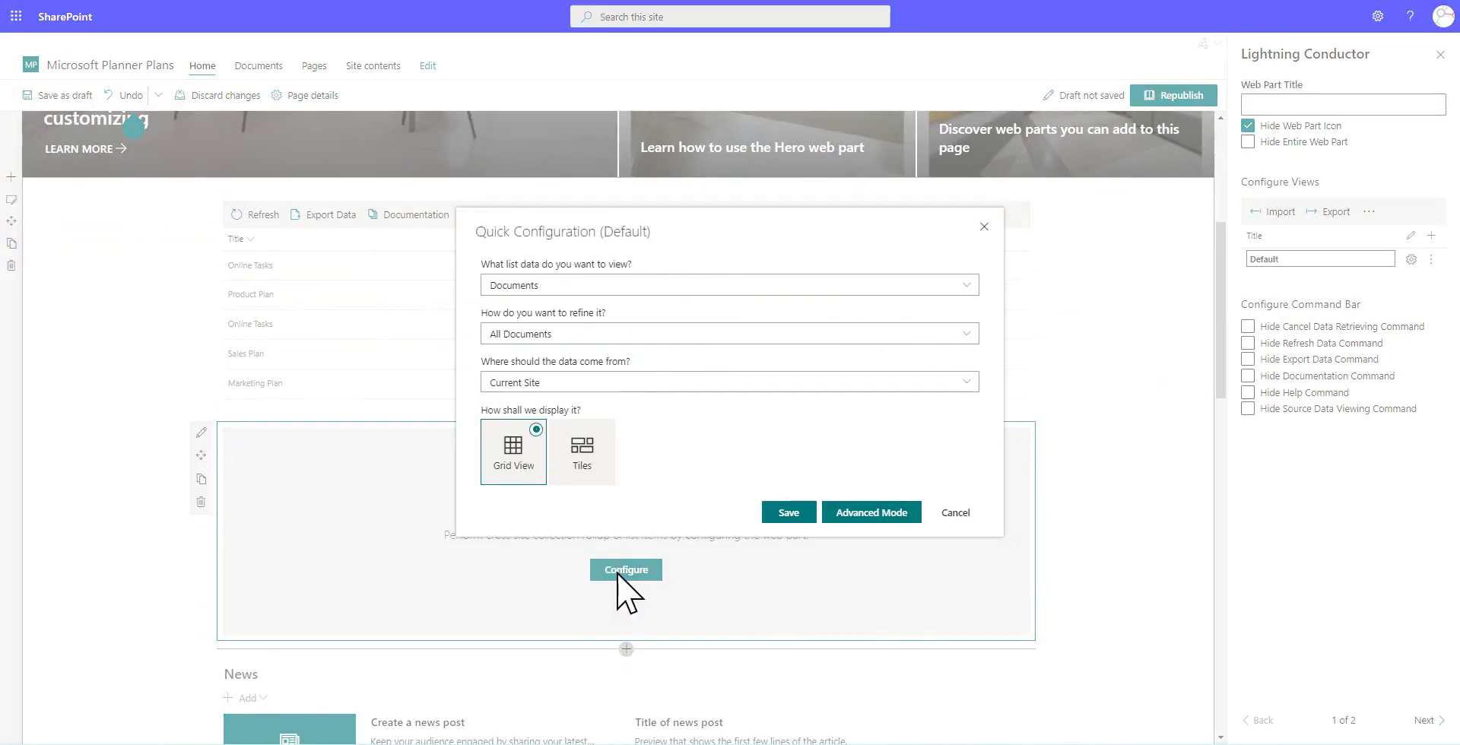
{"action": "left_click", "coordinate": [591, 287]}
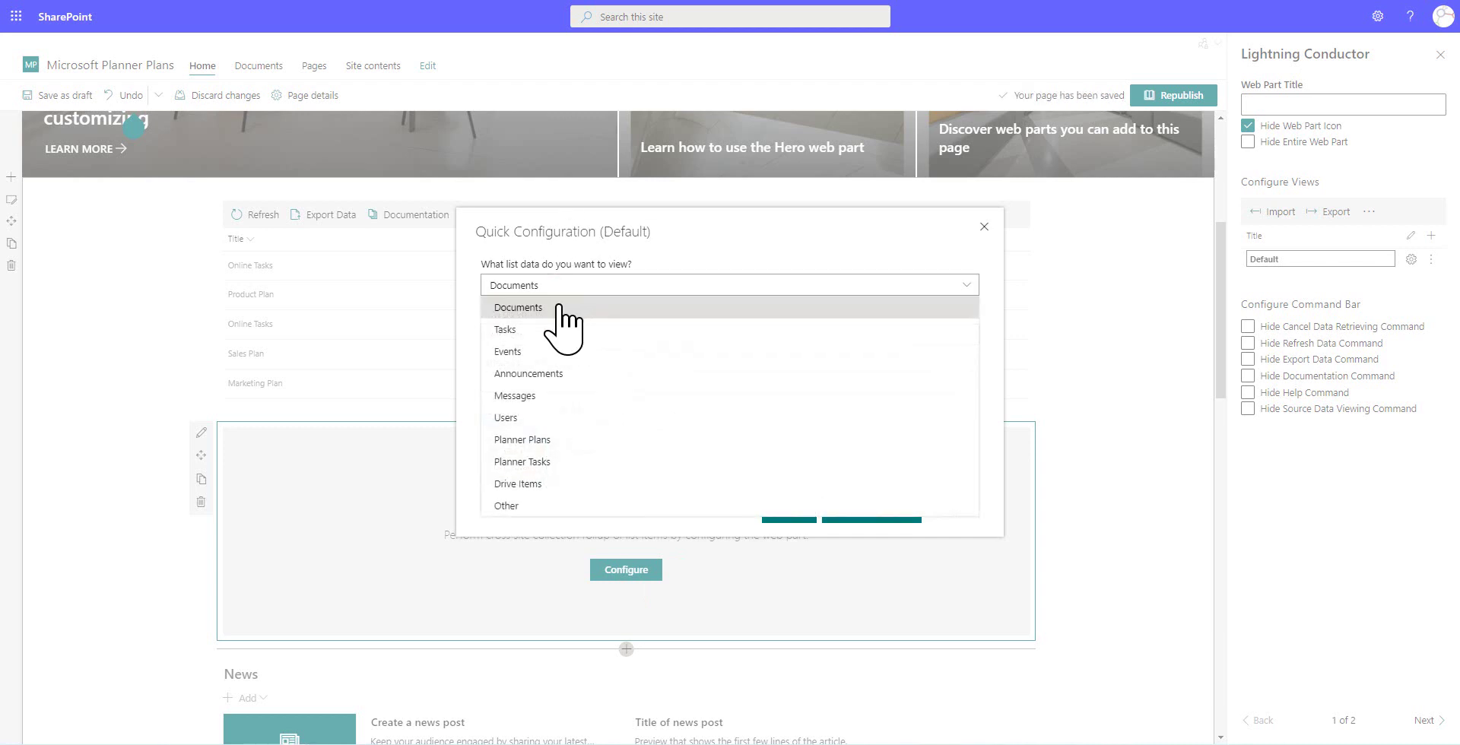
{"action": "left_click", "coordinate": [567, 468]}
{"action": "left_click", "coordinate": [494, 338]}
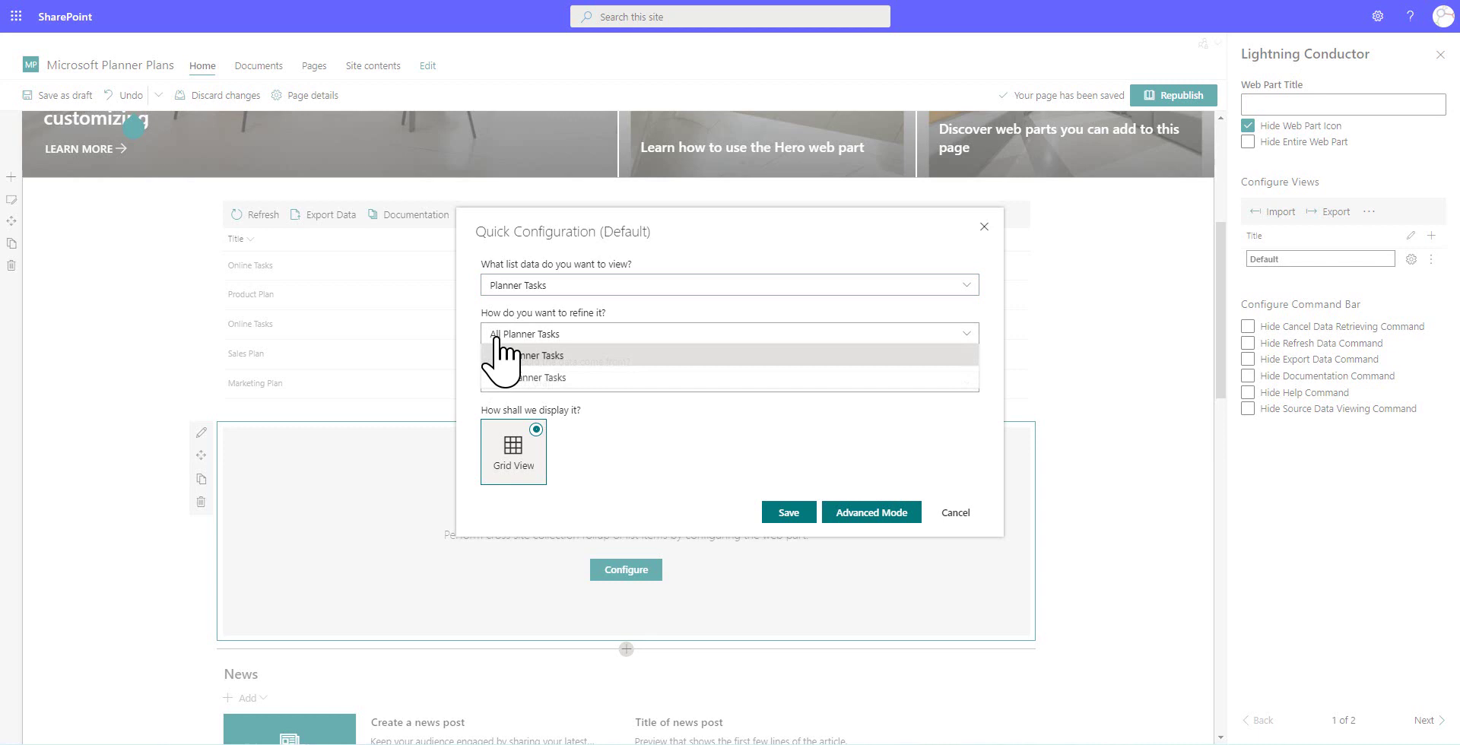
{"action": "left_click", "coordinate": [647, 355]}
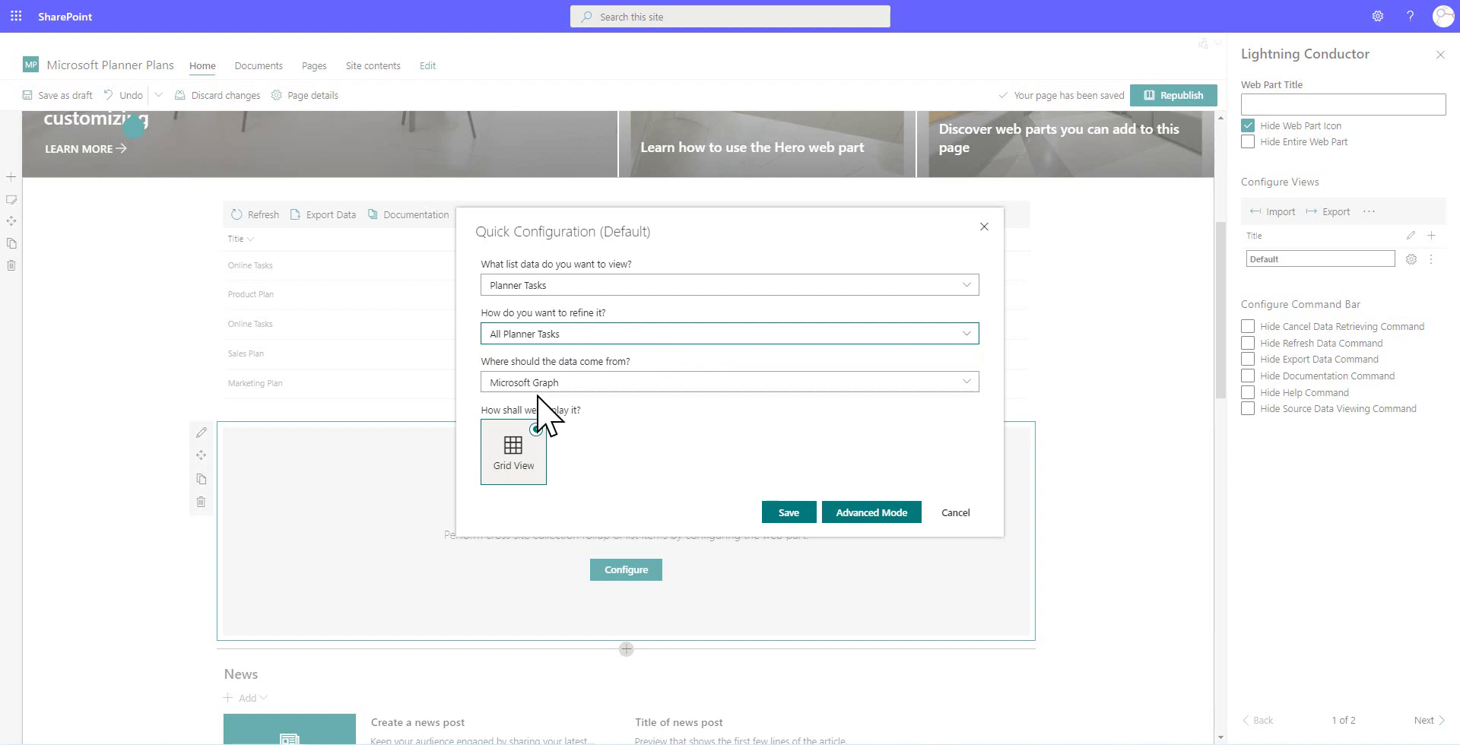
{"action": "left_click", "coordinate": [789, 512]}
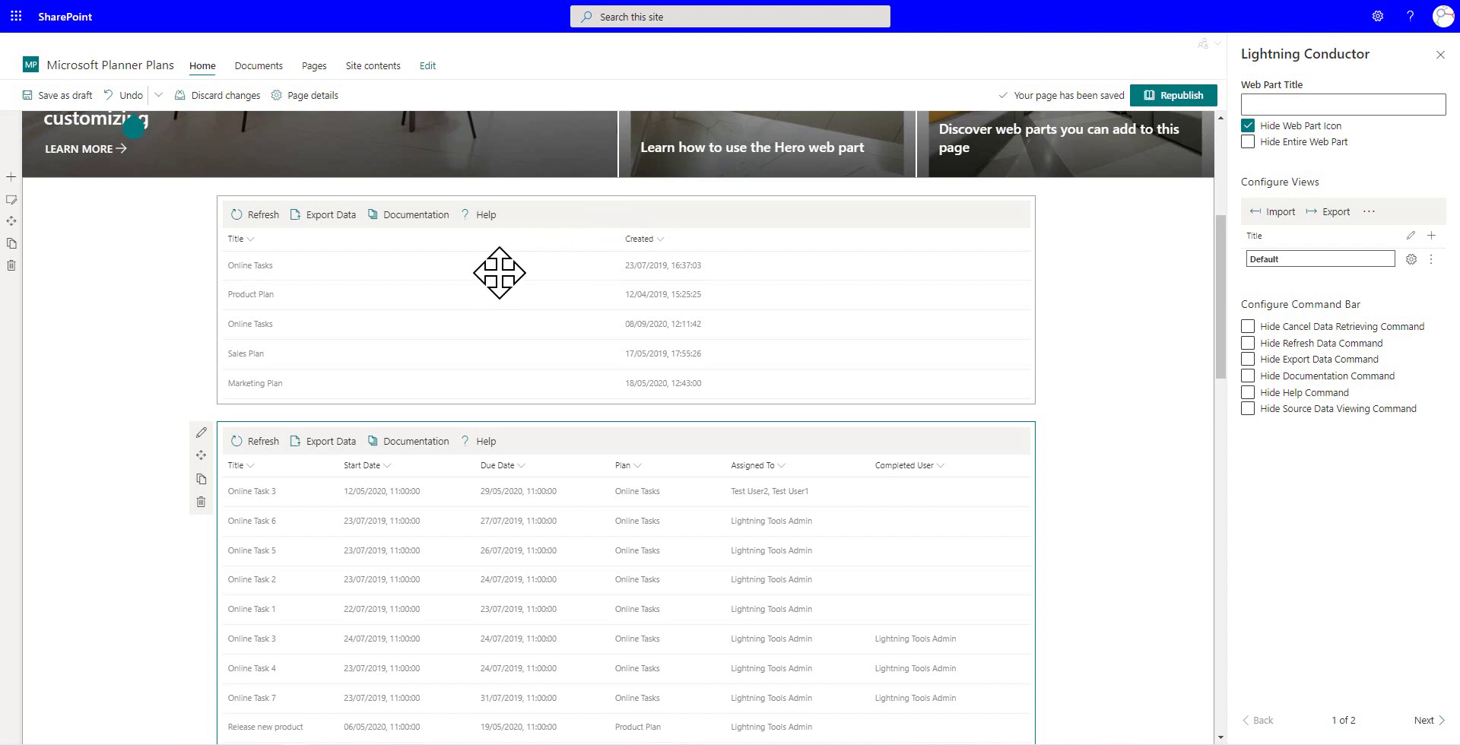
- Turn on Allow selecting rows in the plans grid's Default view display settings and save
{"action": "left_click", "coordinate": [683, 219]}
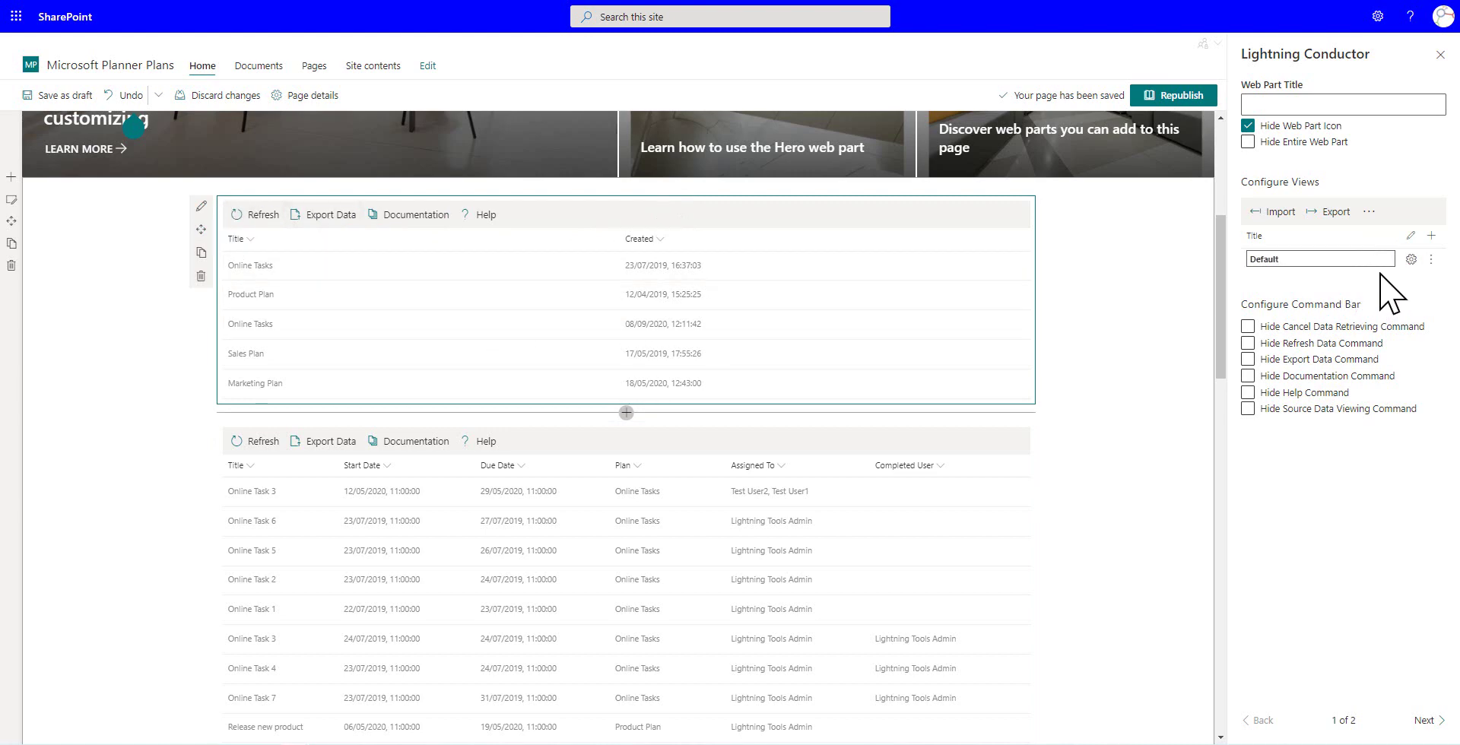
{"action": "left_click", "coordinate": [1411, 260]}
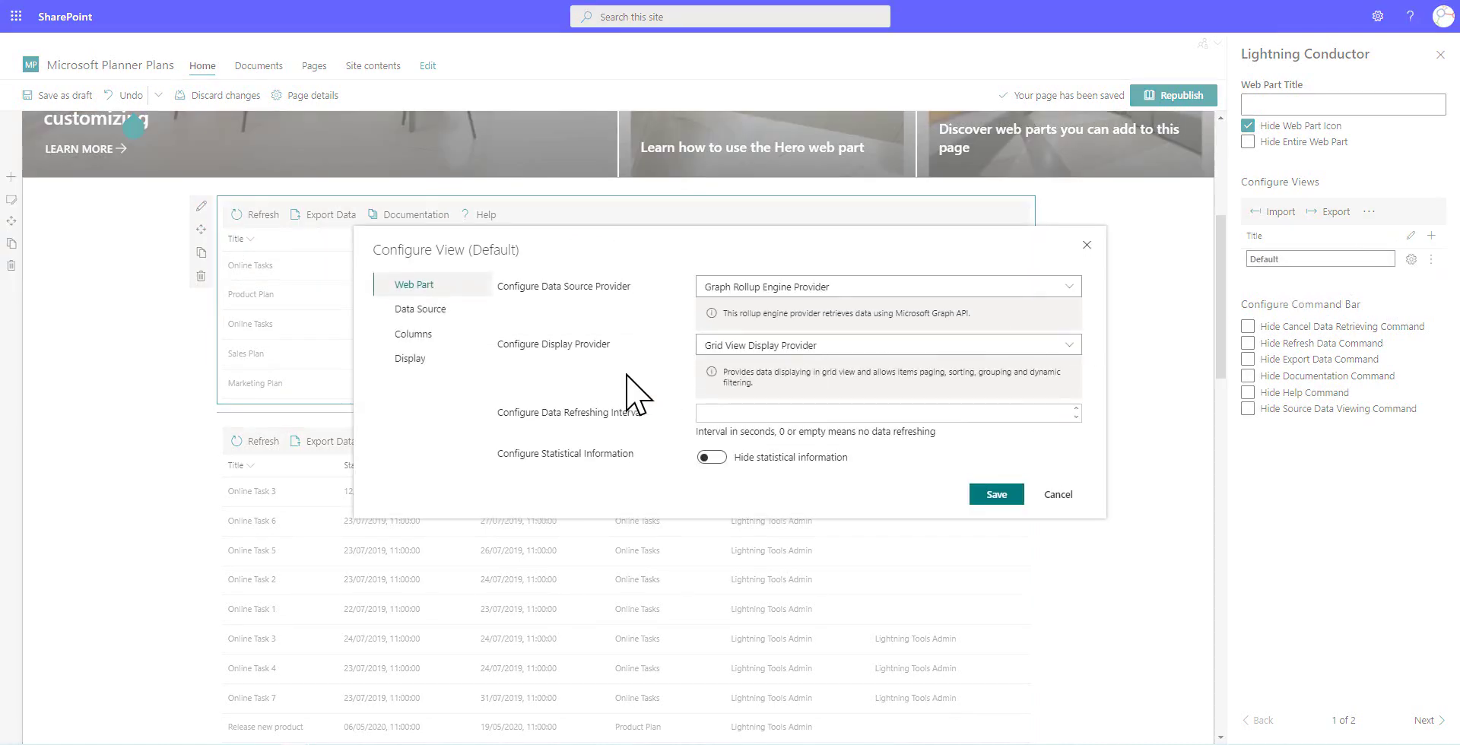
{"action": "left_click", "coordinate": [415, 358]}
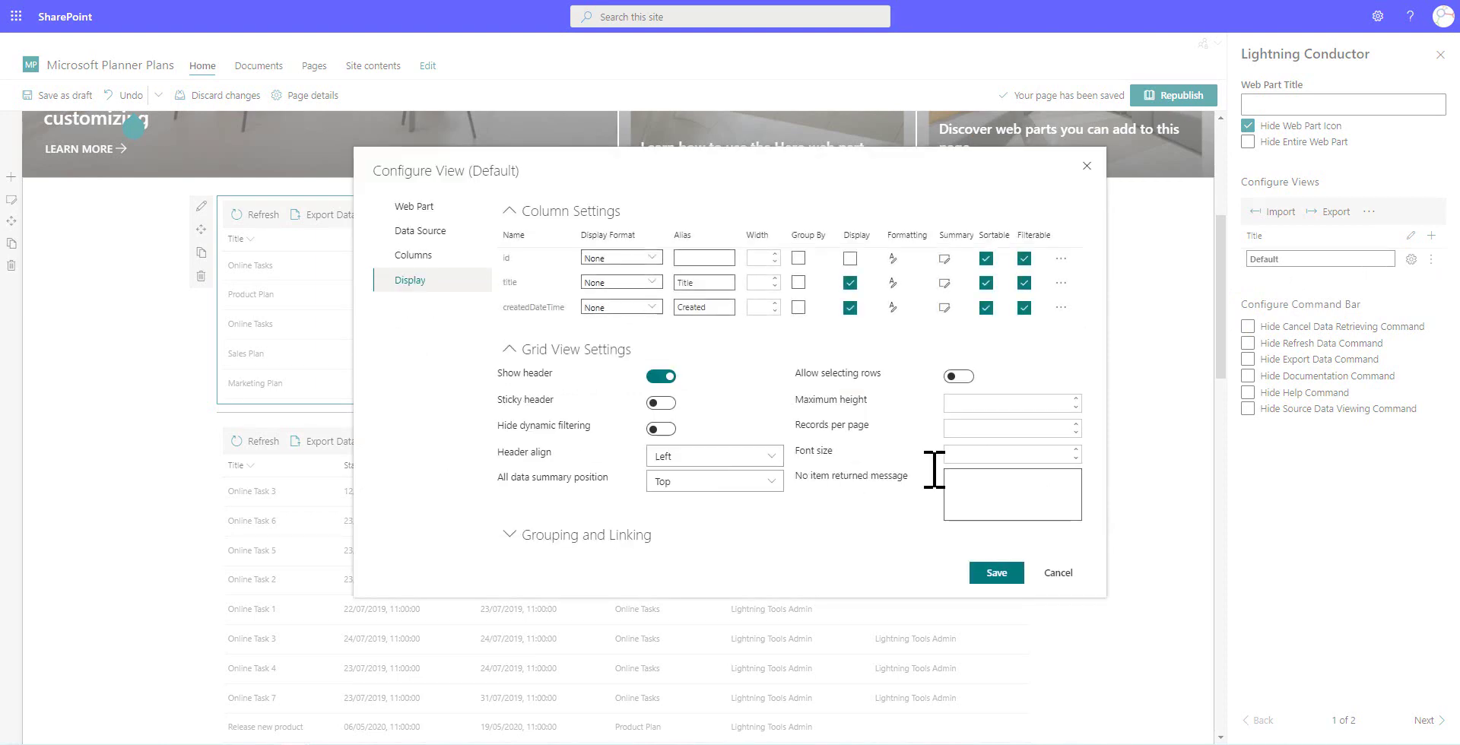
{"action": "left_click", "coordinate": [959, 377]}
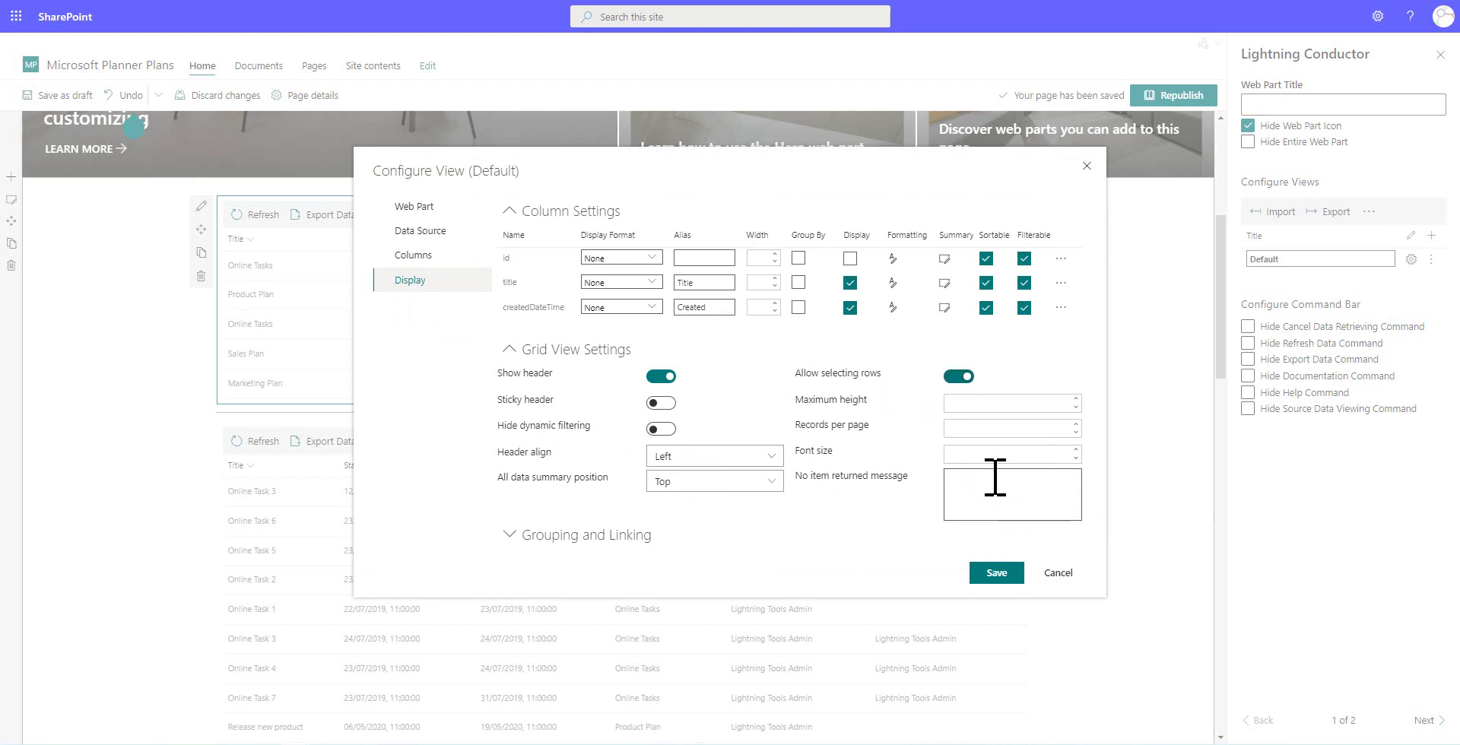
{"action": "left_click", "coordinate": [997, 578]}
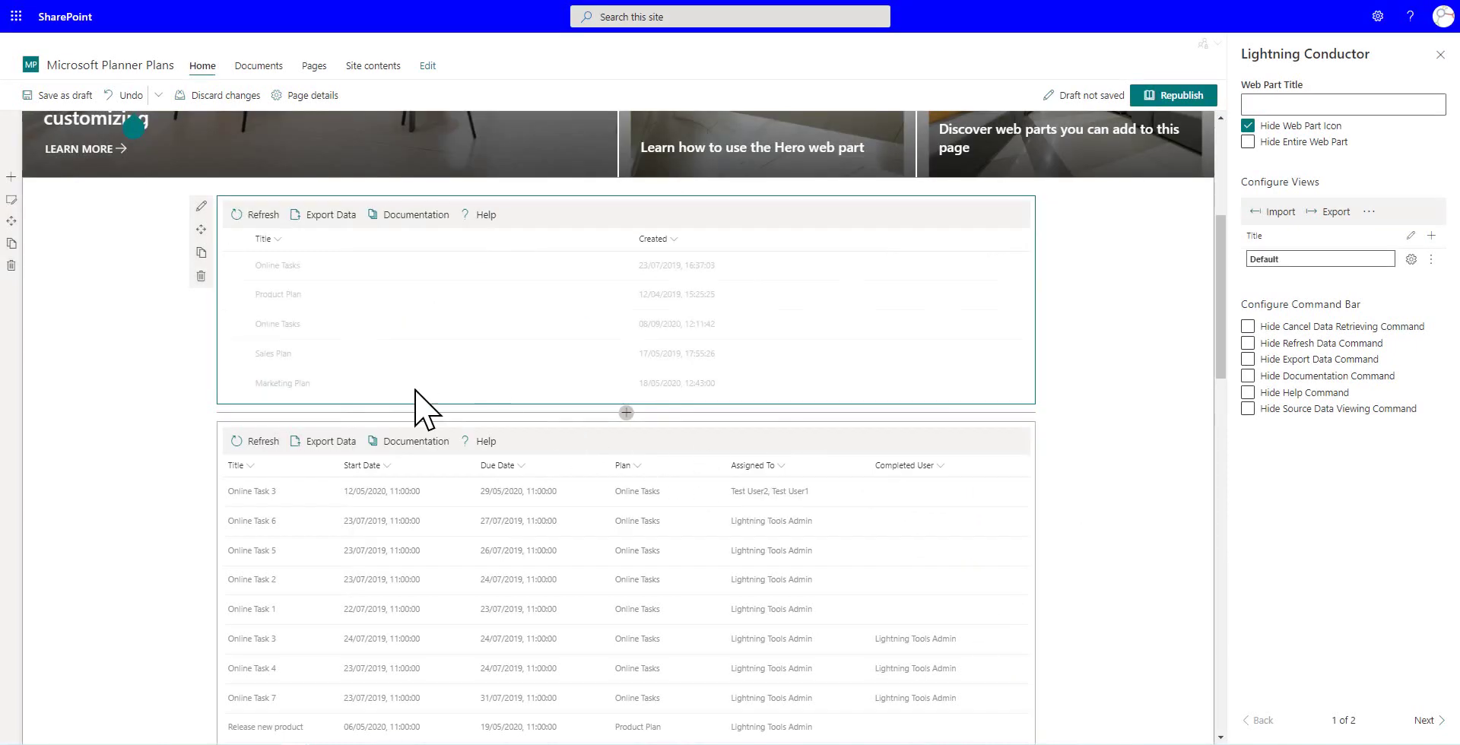
- Test selecting and clearing the Online Tasks plan row
{"action": "left_click", "coordinate": [236, 268]}
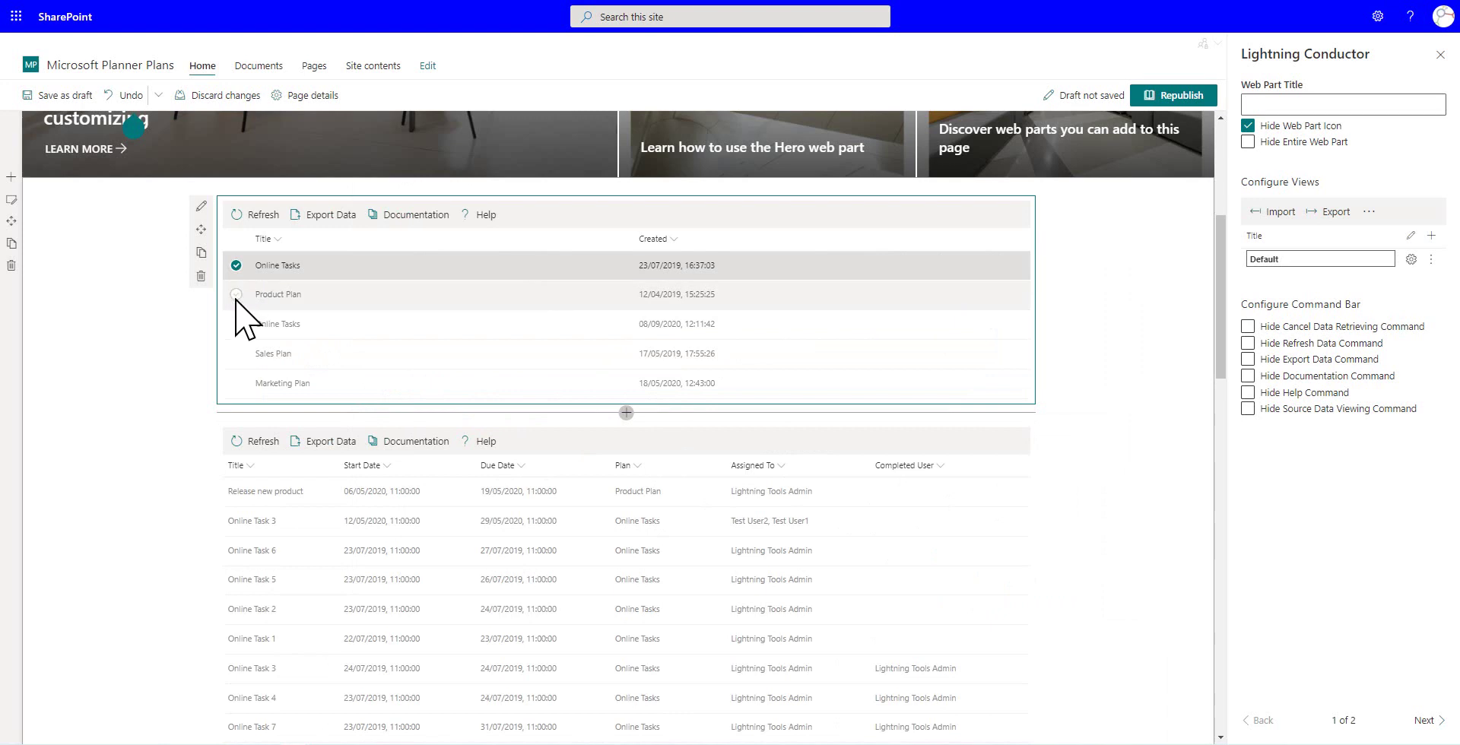
{"action": "left_click", "coordinate": [236, 293]}
{"action": "left_click", "coordinate": [235, 294]}
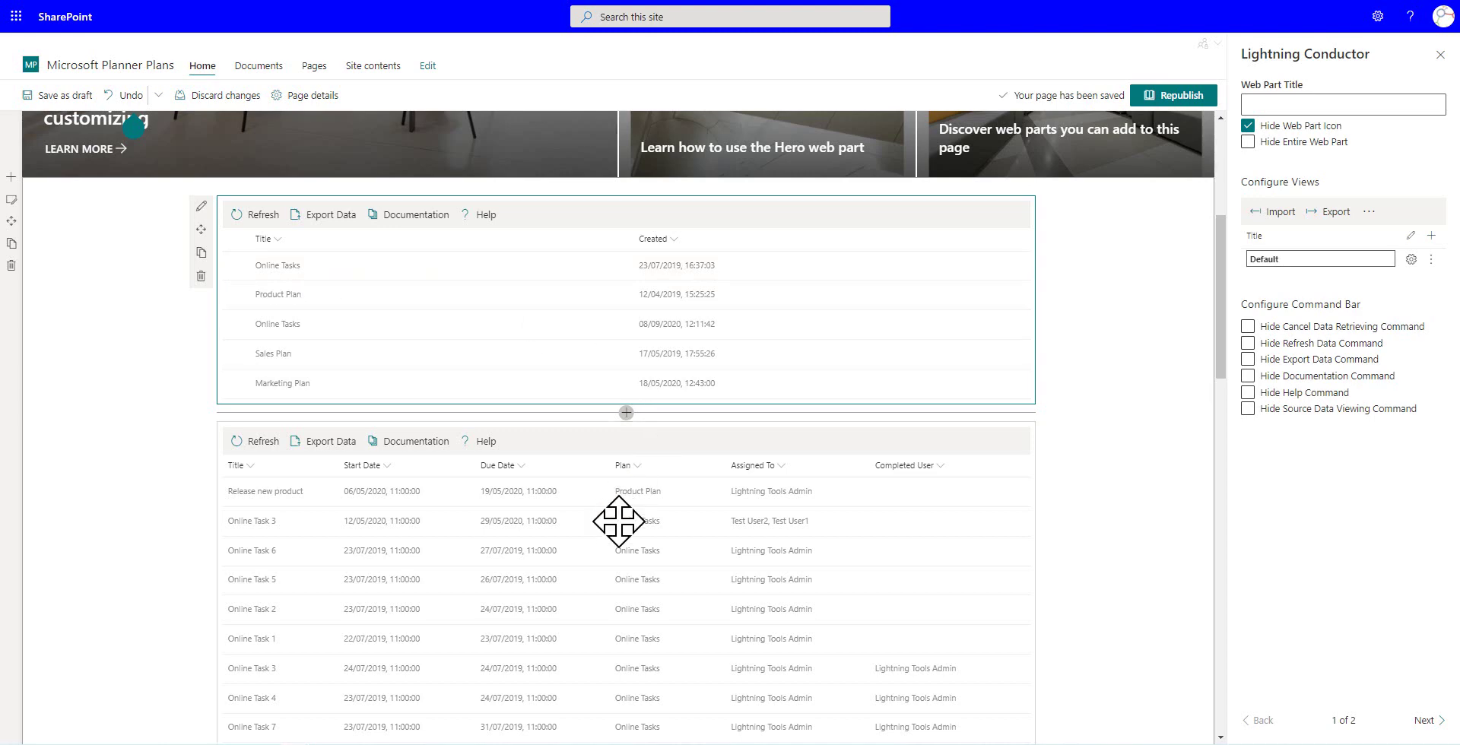
{"action": "scroll", "coordinate": [654, 446], "scroll_direction": "down", "scroll_amount": 1}
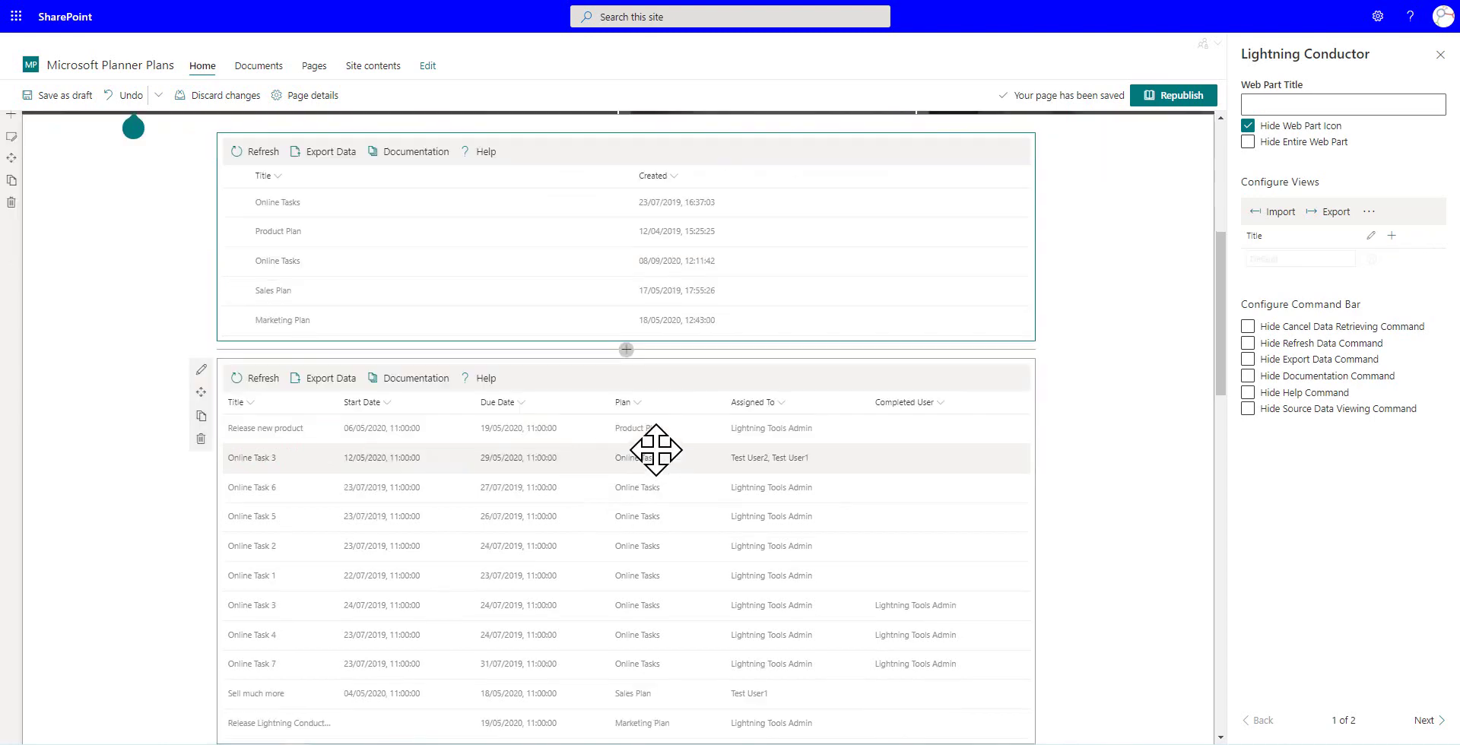
- Open the Planner Tasks grid's Default view column settings
{"action": "left_click", "coordinate": [658, 448]}
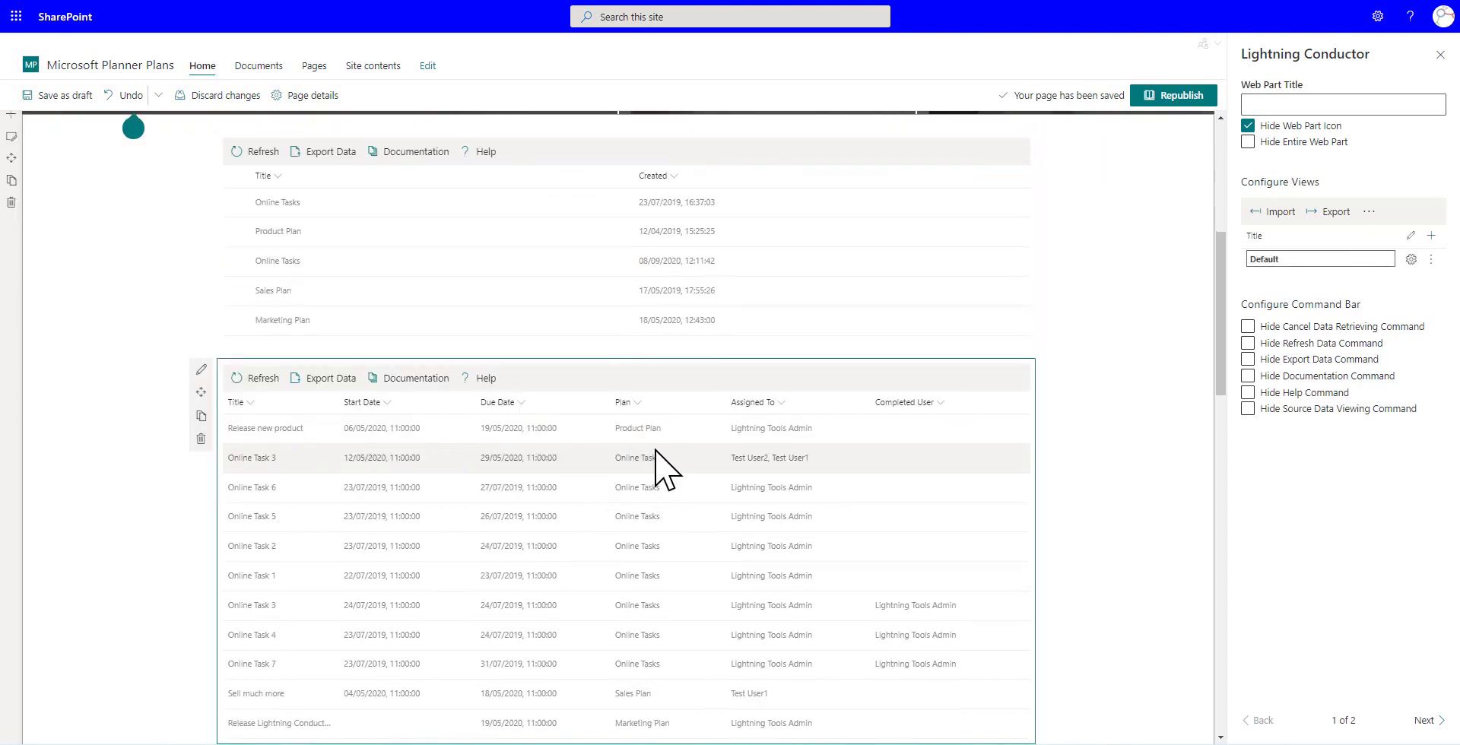
{"action": "left_click", "coordinate": [201, 371]}
{"action": "left_click", "coordinate": [317, 369]}
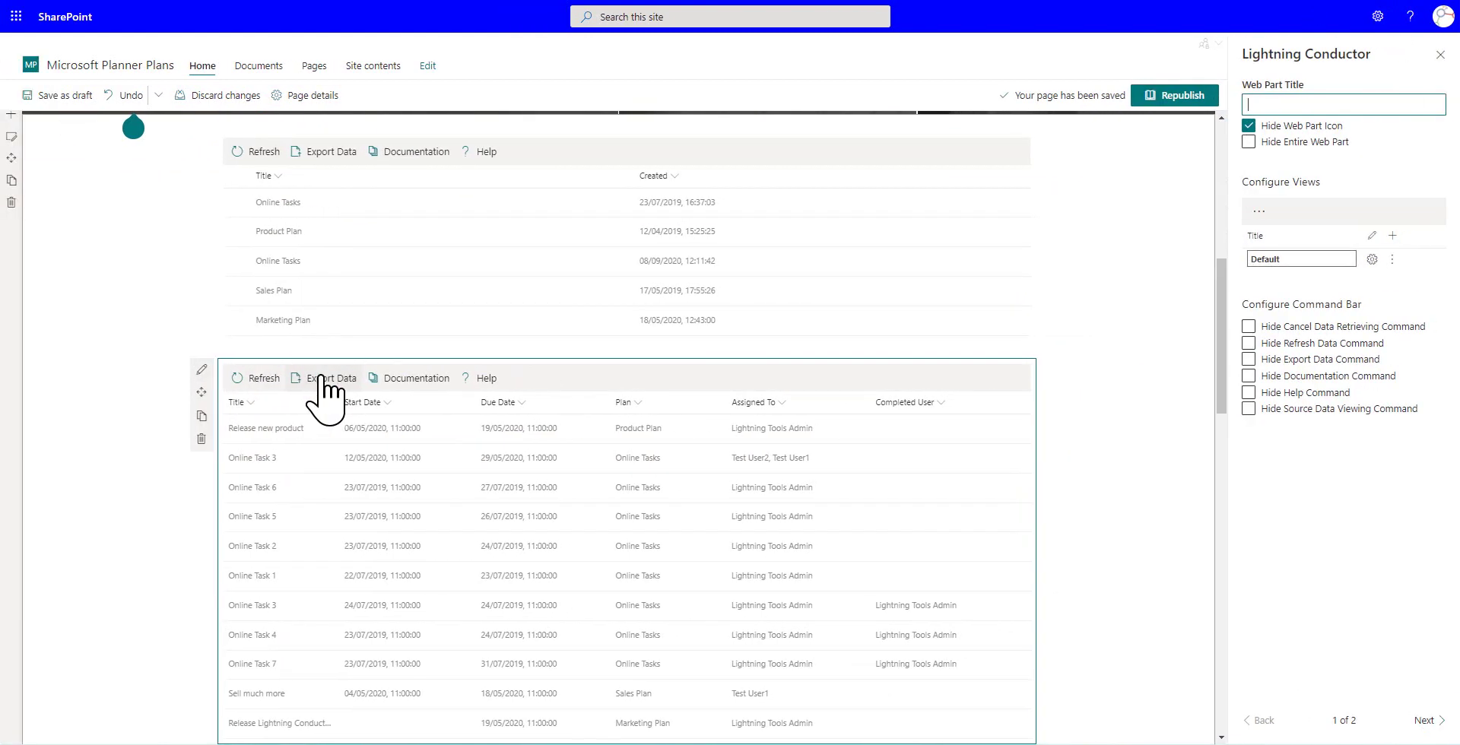
{"action": "left_click", "coordinate": [1412, 260]}
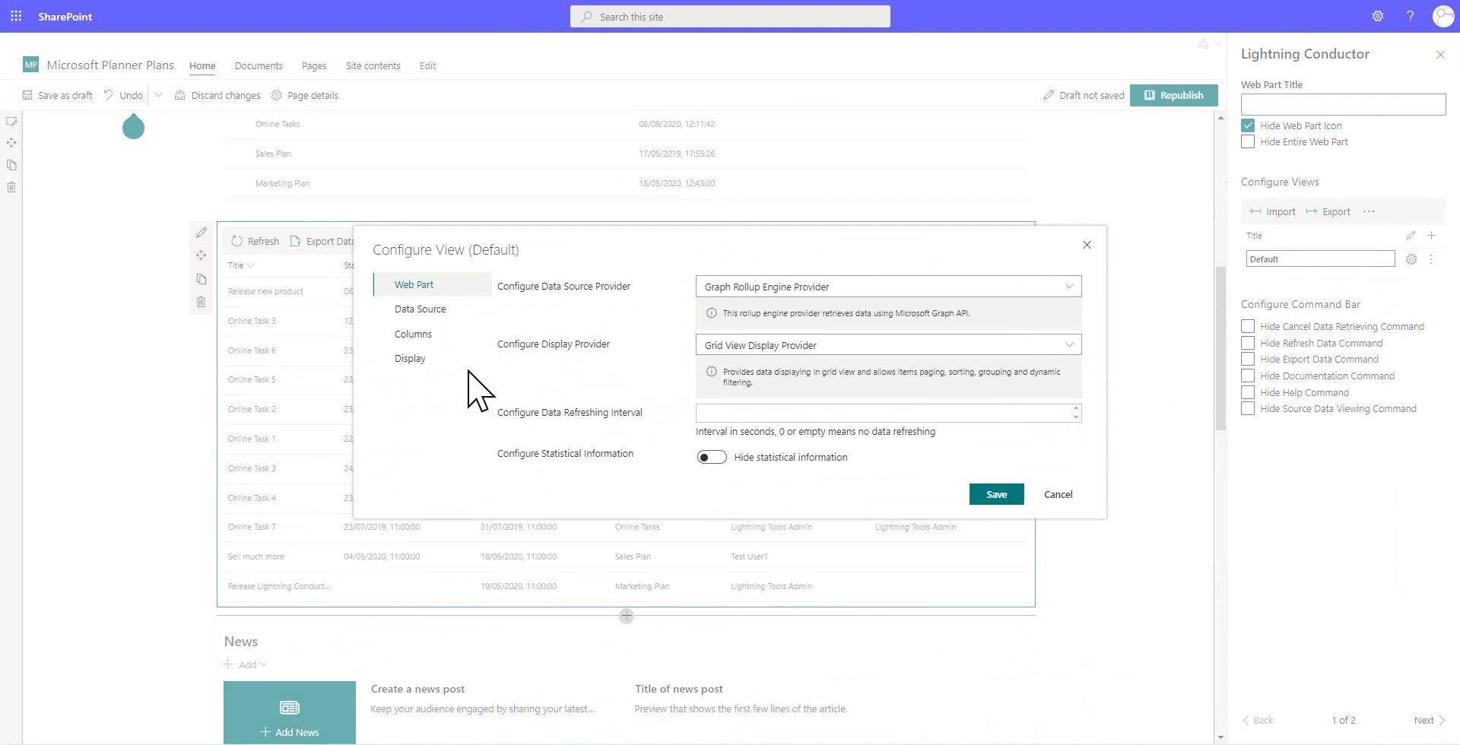
{"action": "left_click", "coordinate": [444, 334]}
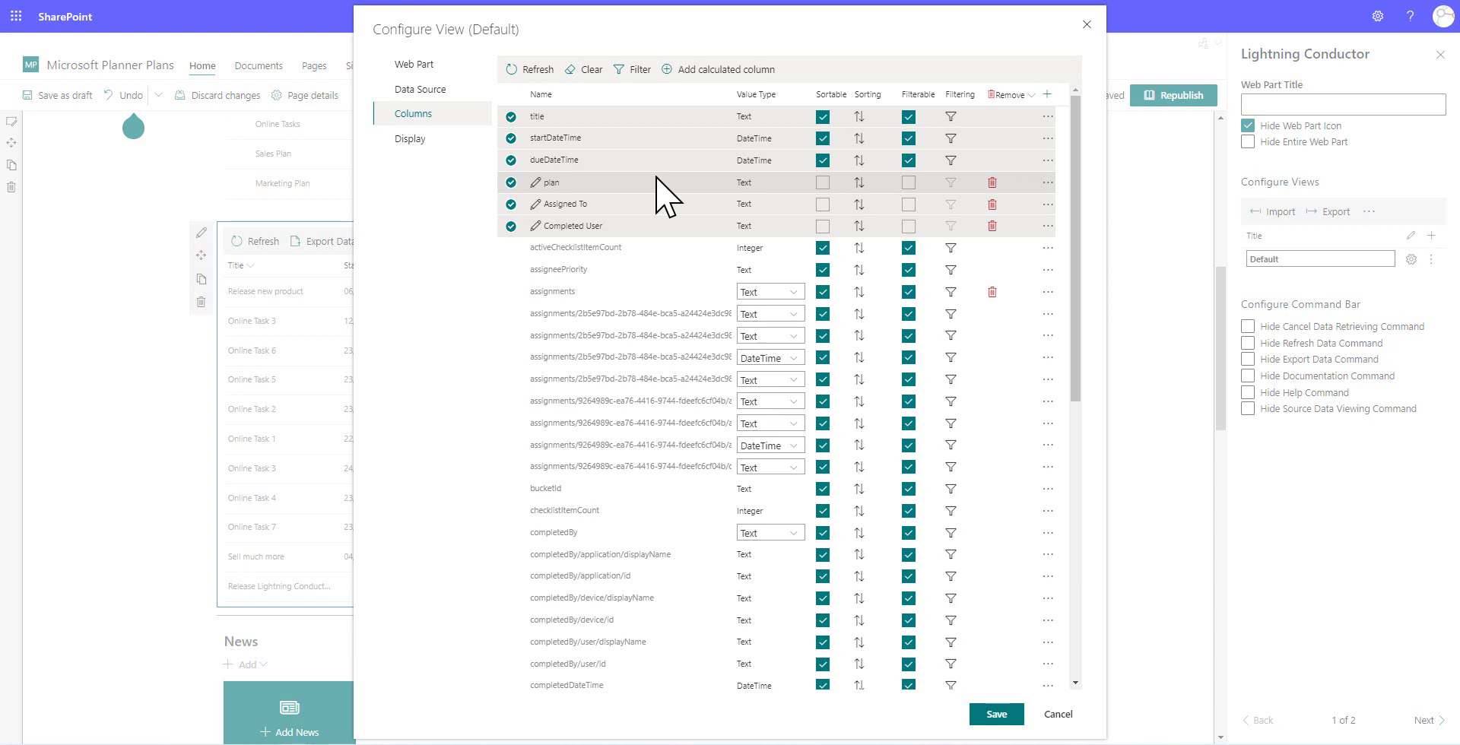
- Review the calculated plan column's expression unchanged, then open the plan column's filter configuration
{"action": "left_click", "coordinate": [536, 183]}
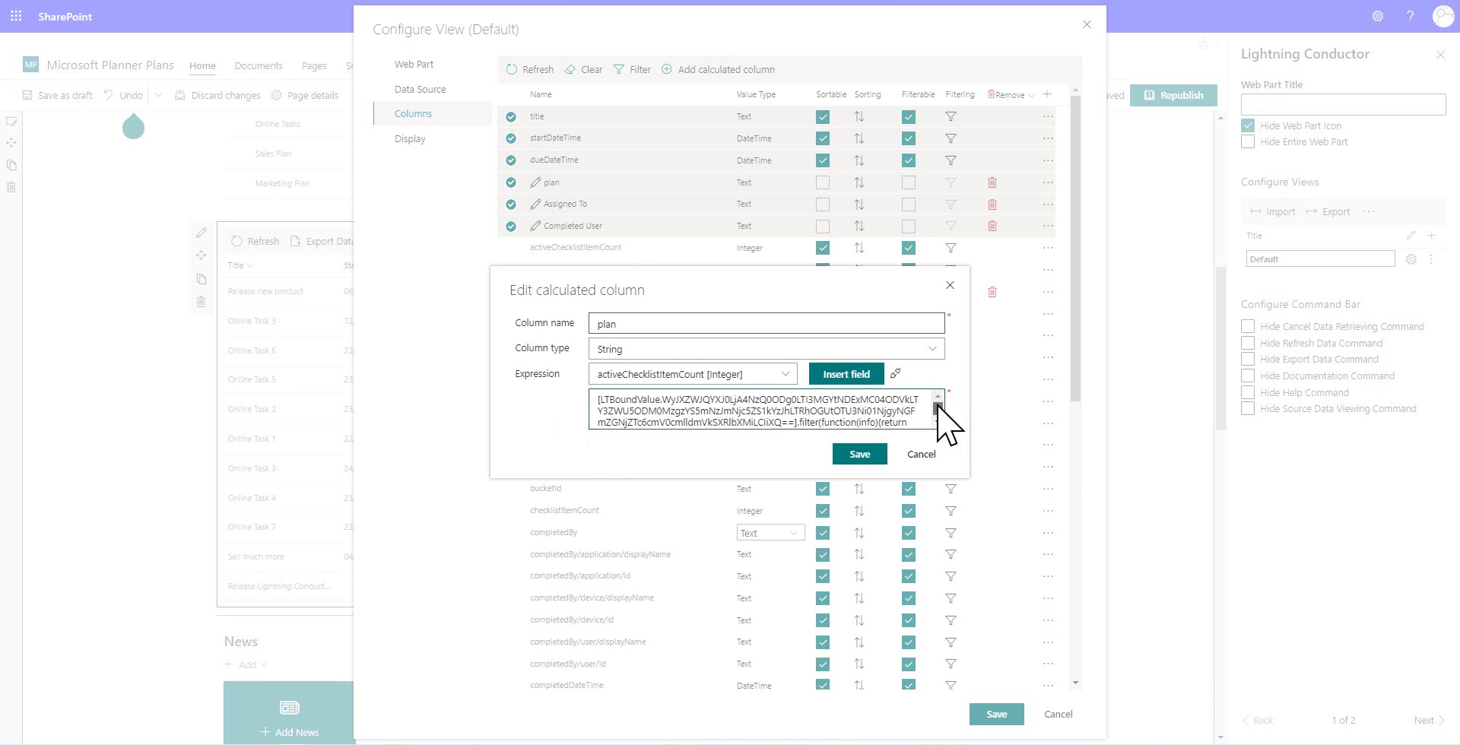
{"action": "left_click_drag", "start_coordinate": [938, 407], "coordinate": [943, 416]}
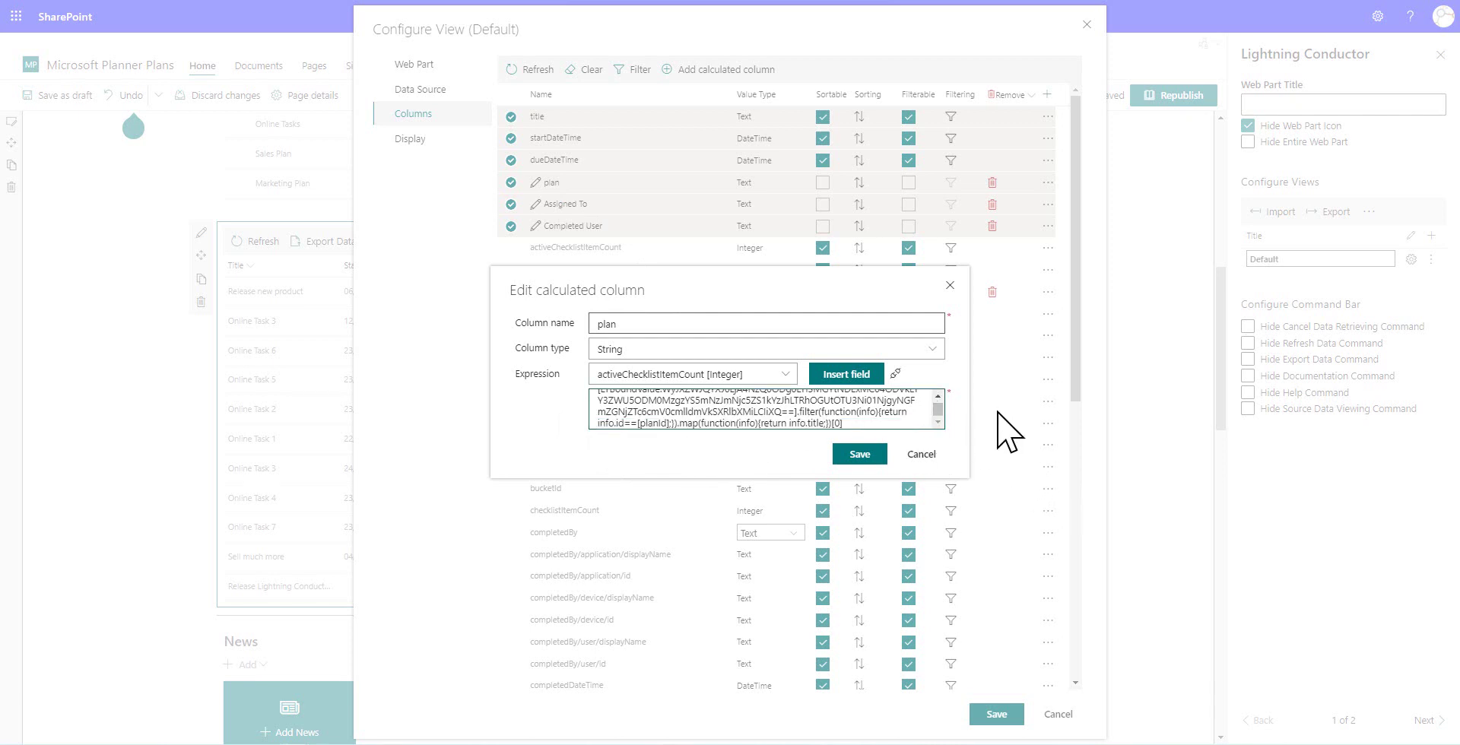
{"action": "left_click", "coordinate": [921, 454]}
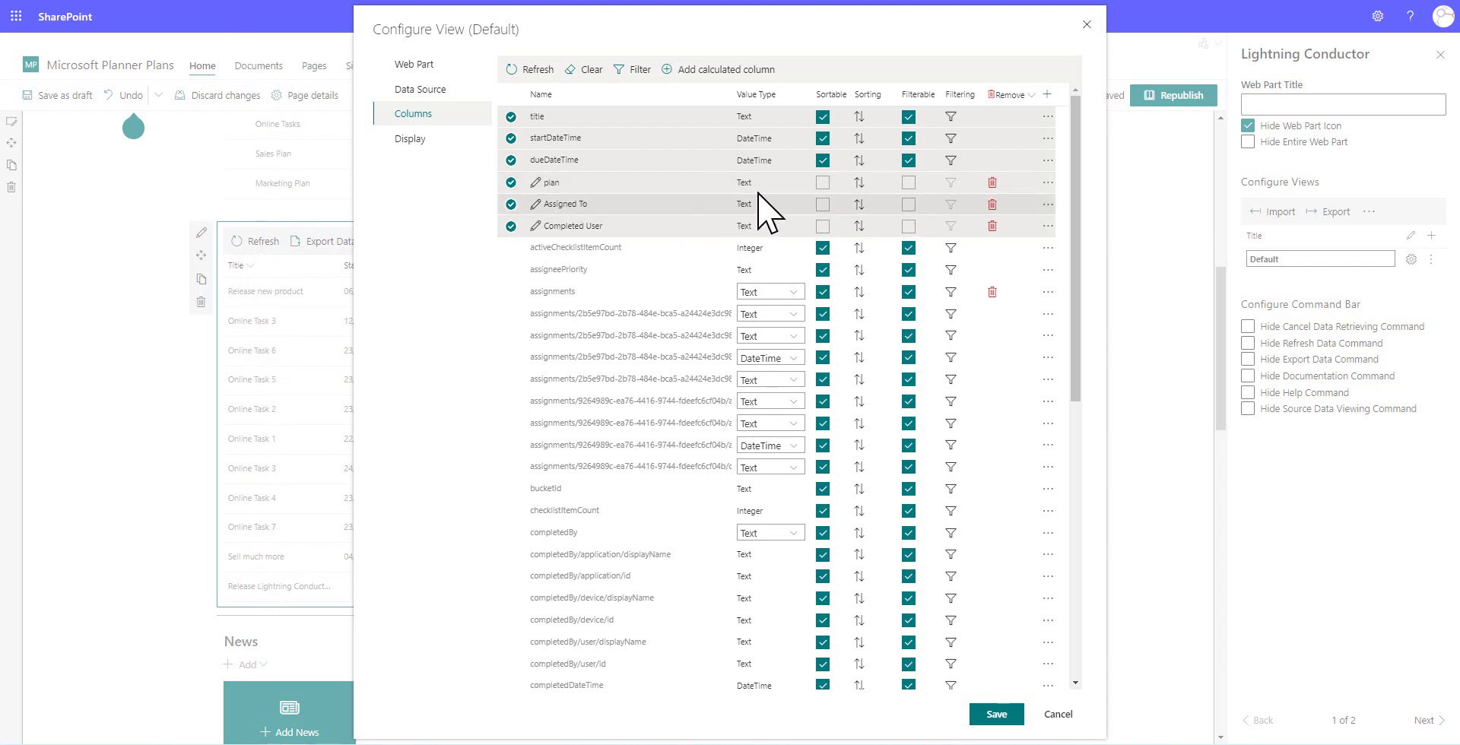
{"action": "left_click", "coordinate": [951, 182]}
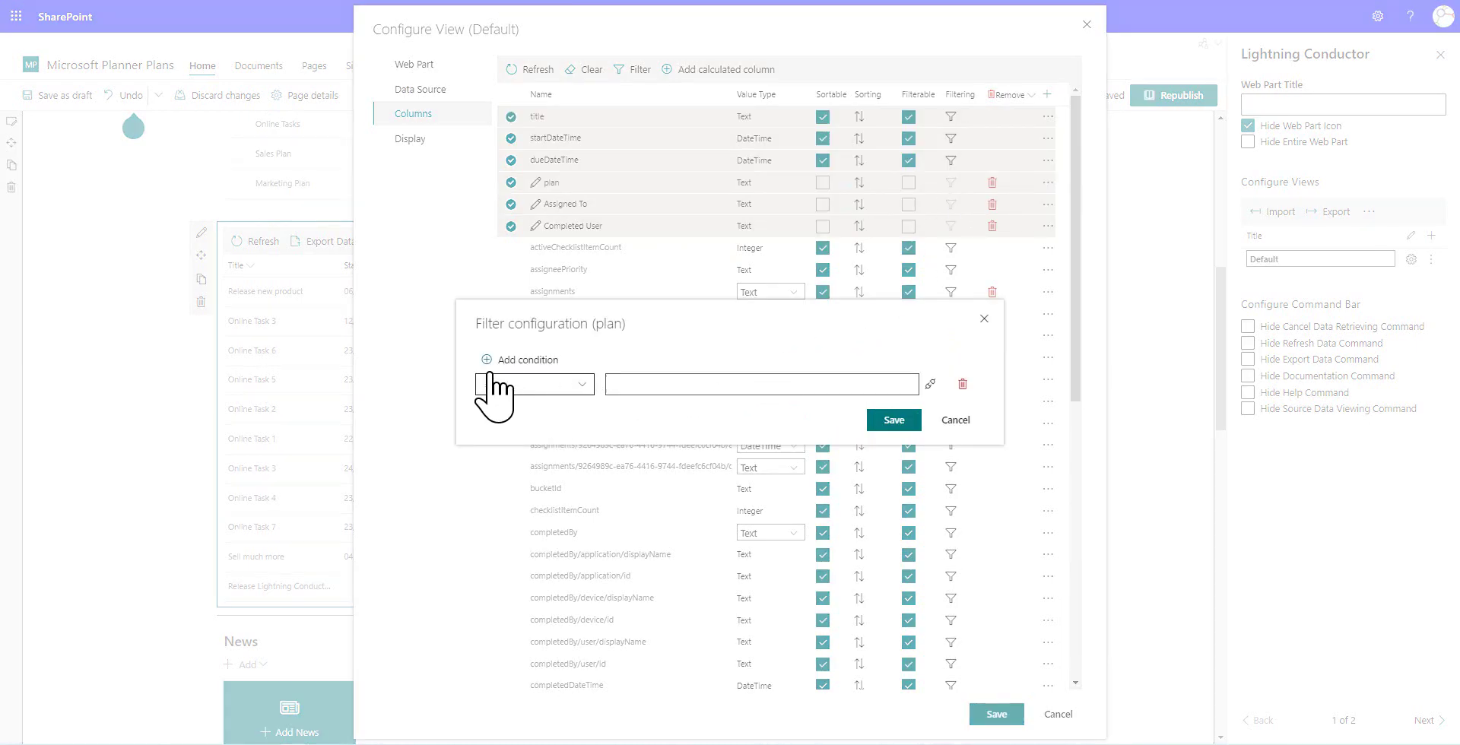
- Keep '=' as the operator and link the filter value to the Lightning Conductor grid
{"action": "left_click", "coordinate": [542, 385]}
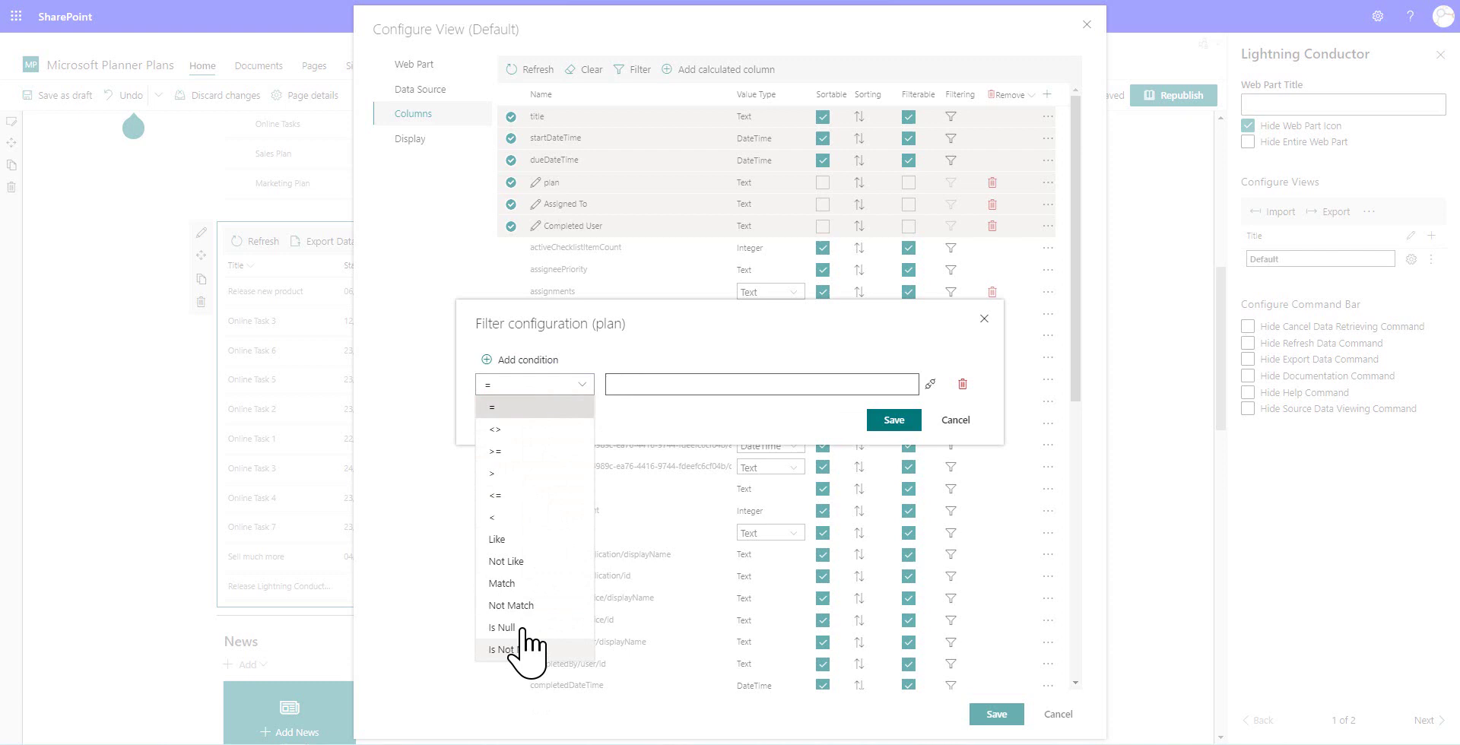
{"action": "left_click", "coordinate": [524, 390]}
{"action": "left_click", "coordinate": [838, 389]}
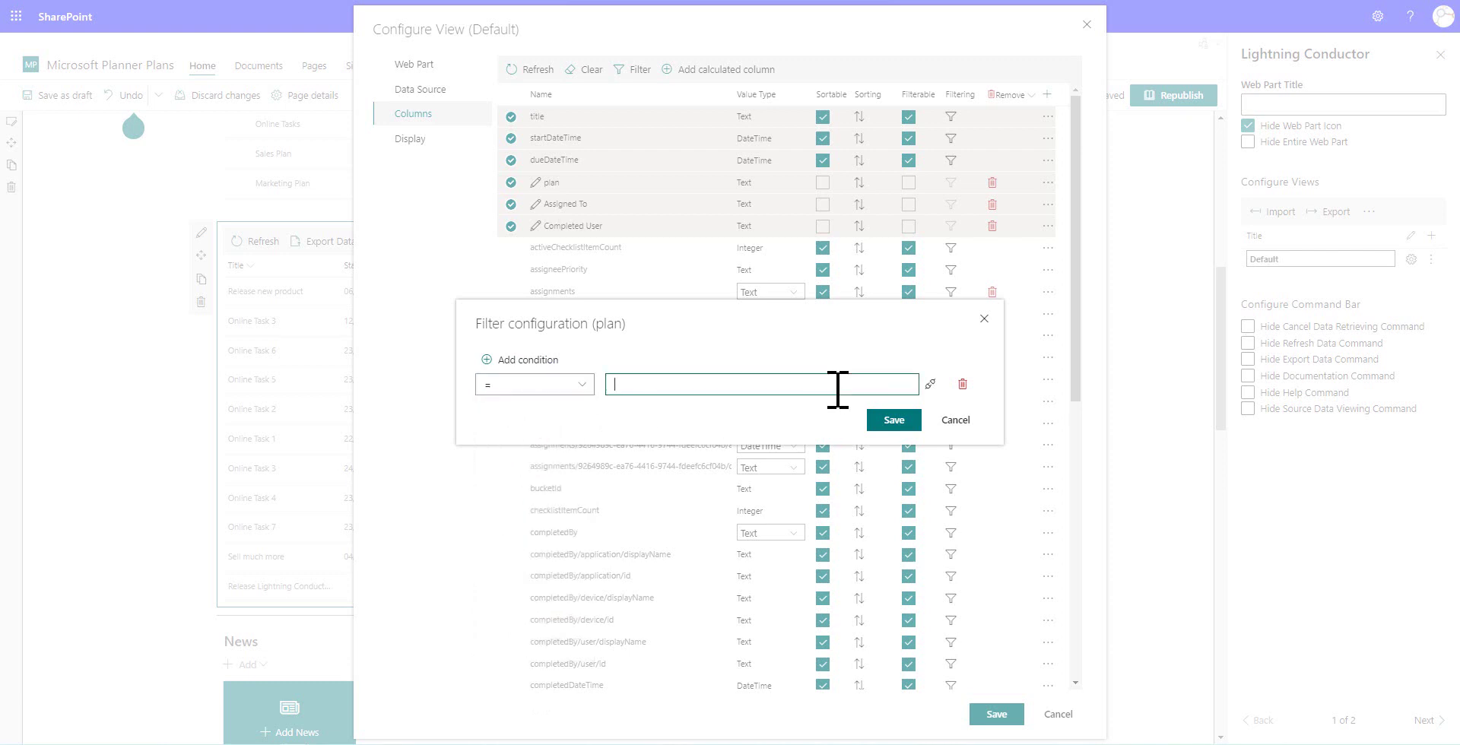
{"action": "left_click", "coordinate": [930, 385]}
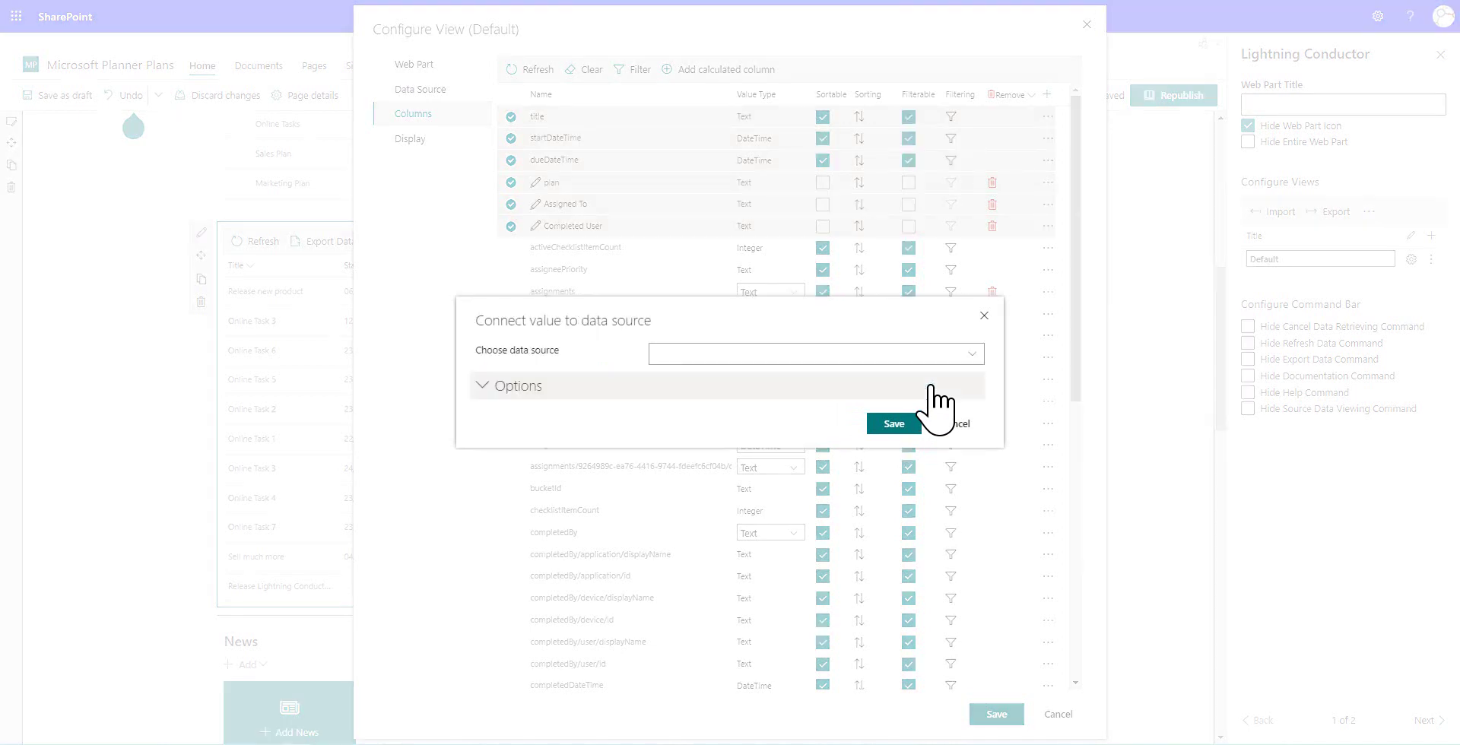
{"action": "left_click", "coordinate": [972, 353]}
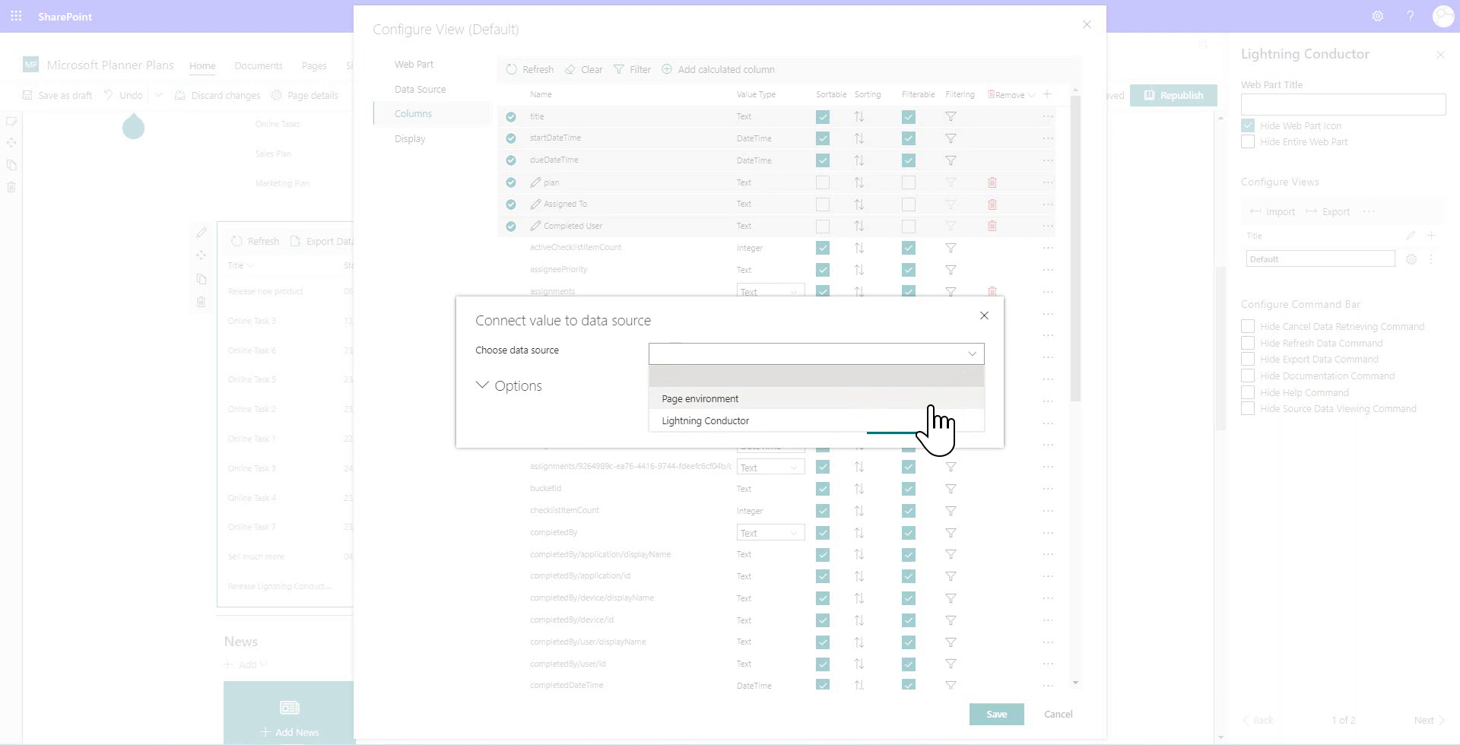
{"action": "left_click", "coordinate": [718, 422]}
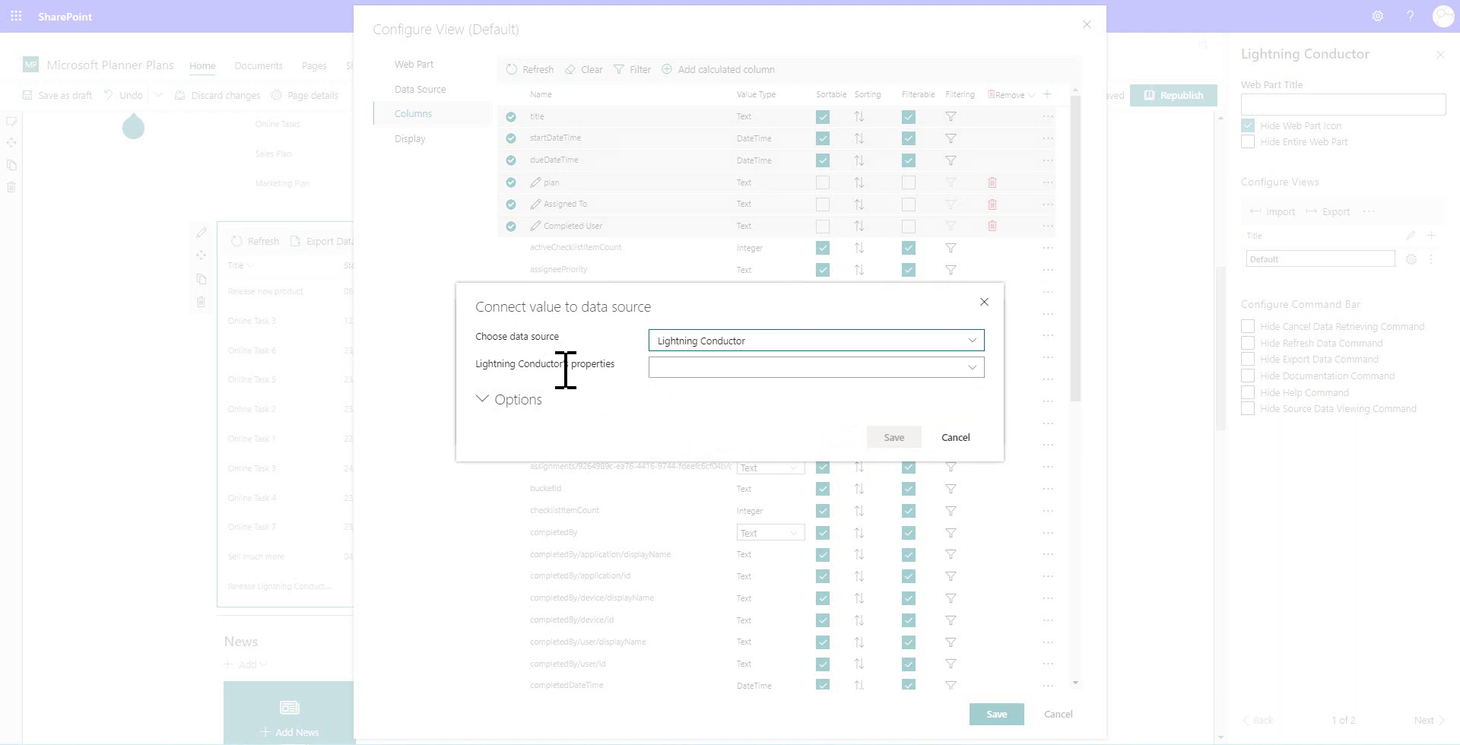
- Use Selected Items > title as the linked value and save the plan filter
{"action": "left_click", "coordinate": [964, 369]}
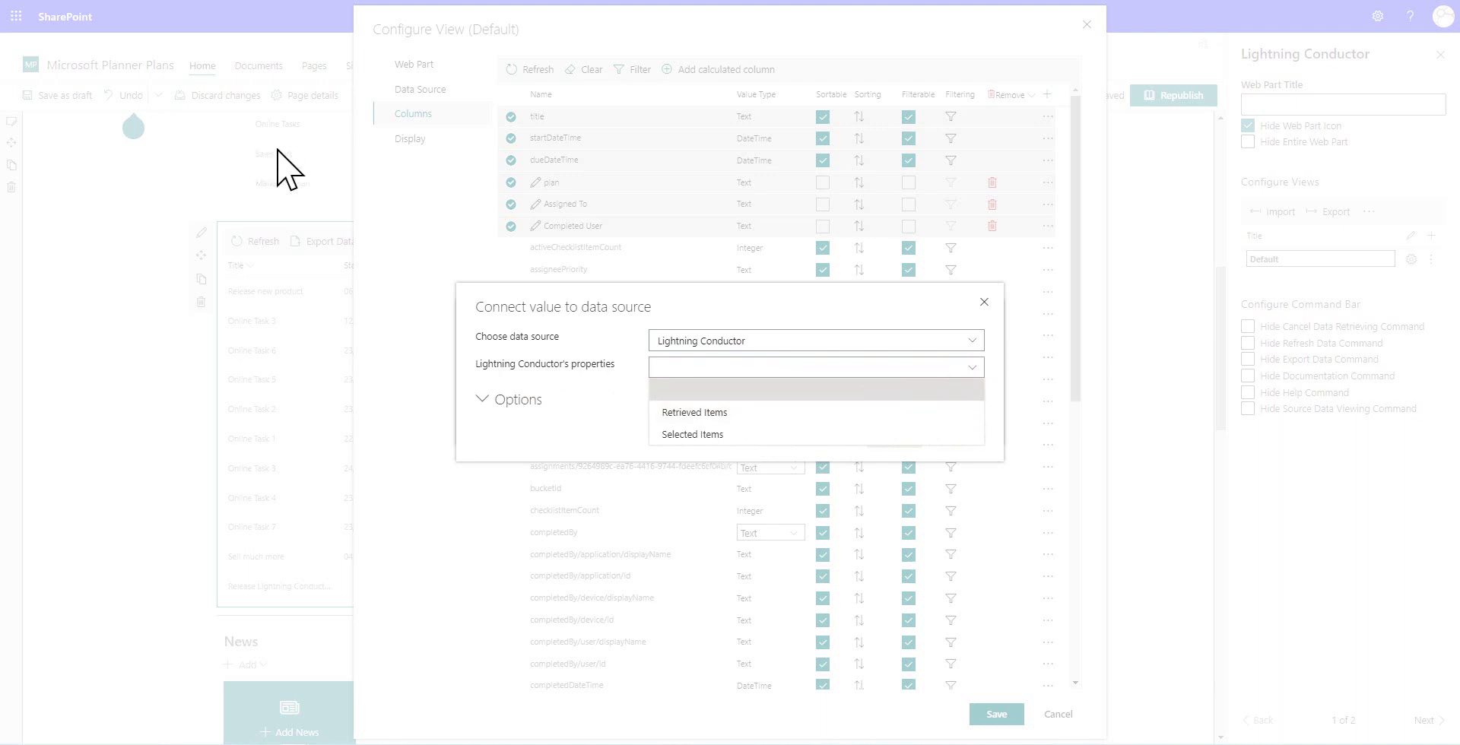
{"action": "left_click", "coordinate": [748, 434]}
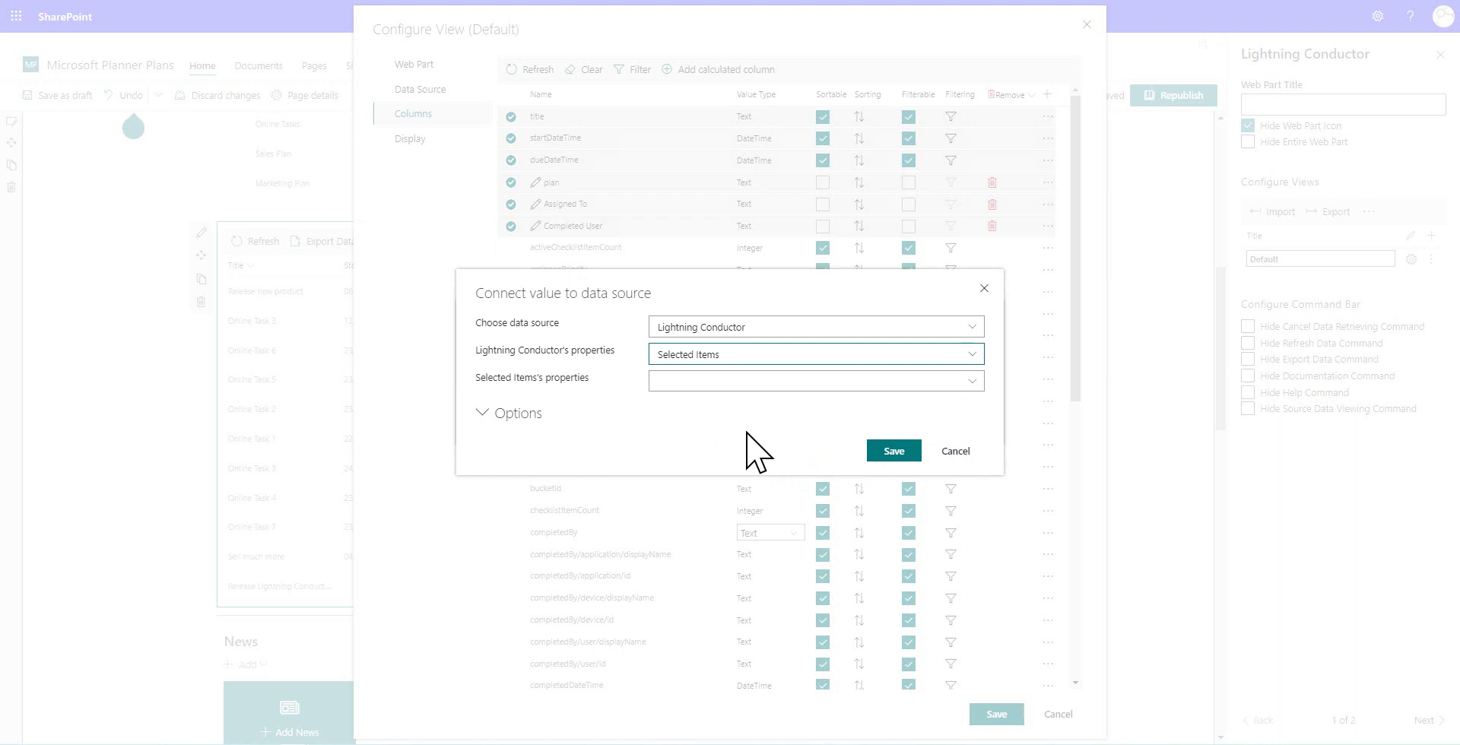
{"action": "left_click", "coordinate": [722, 380]}
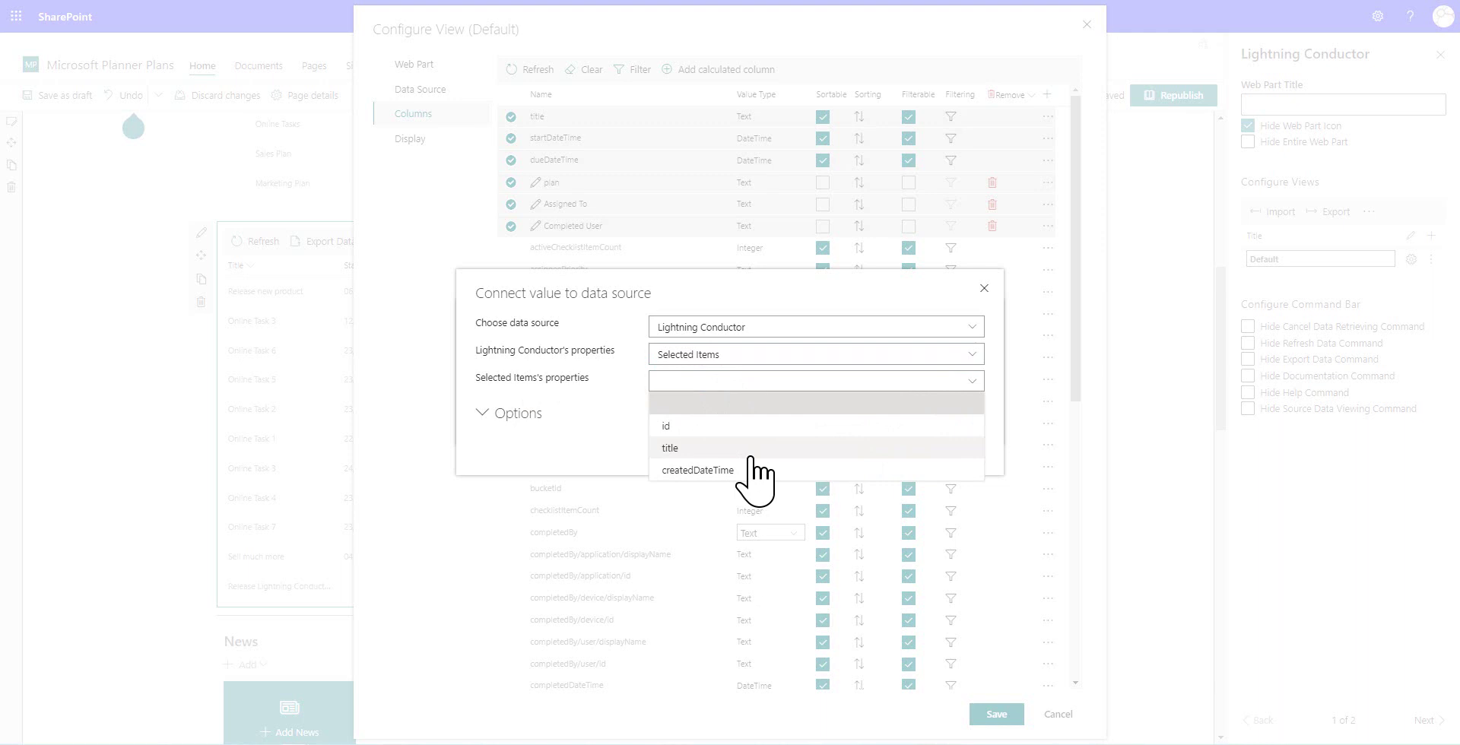
{"action": "left_click", "coordinate": [699, 450]}
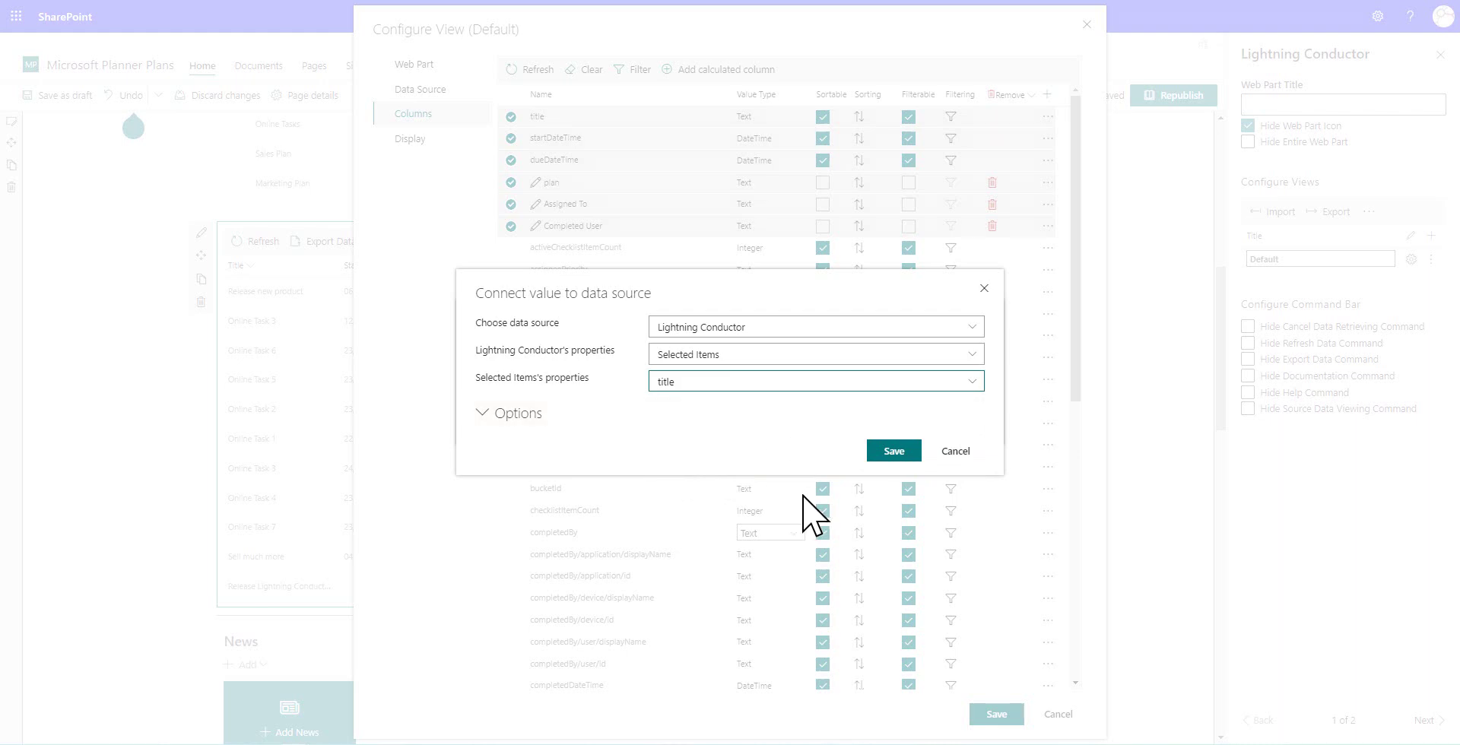
{"action": "left_click", "coordinate": [894, 451]}
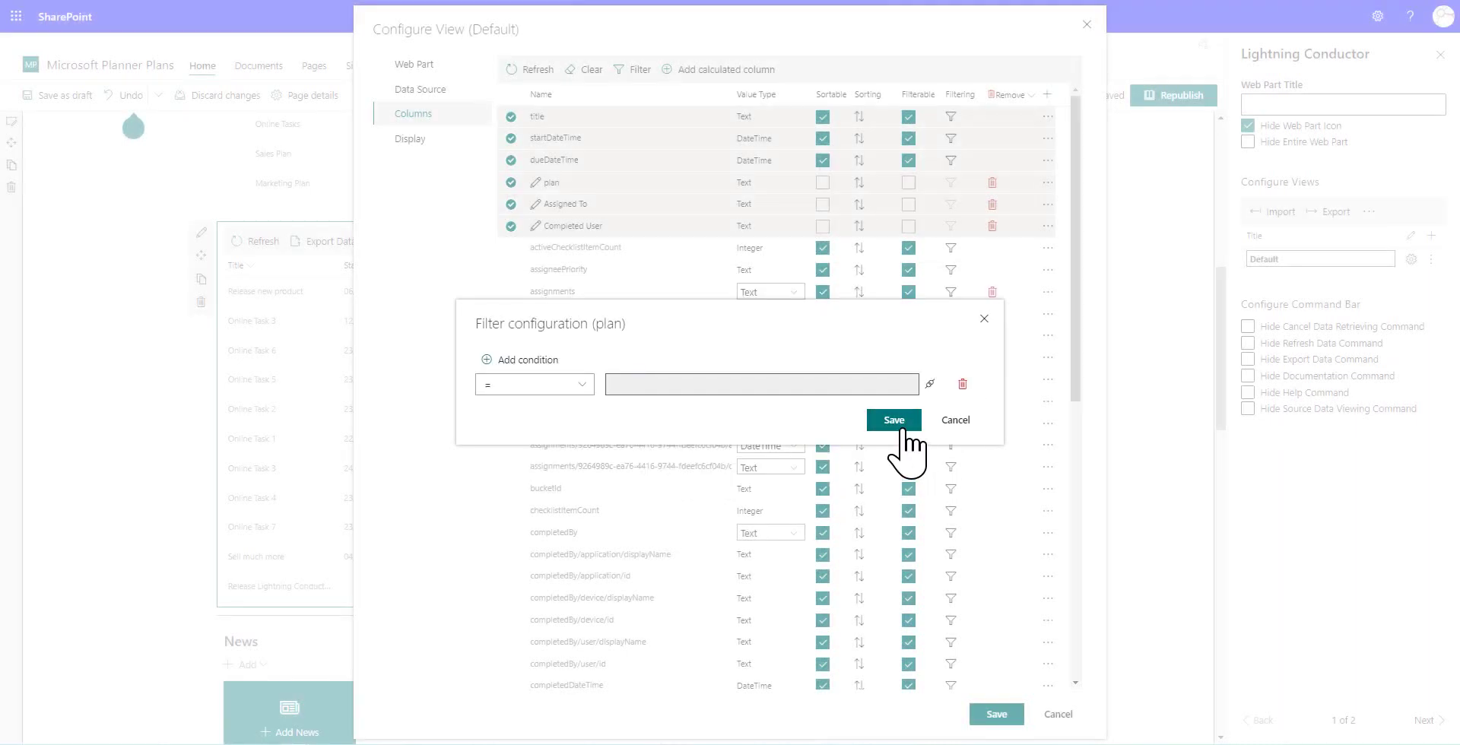
{"action": "left_click", "coordinate": [902, 426]}
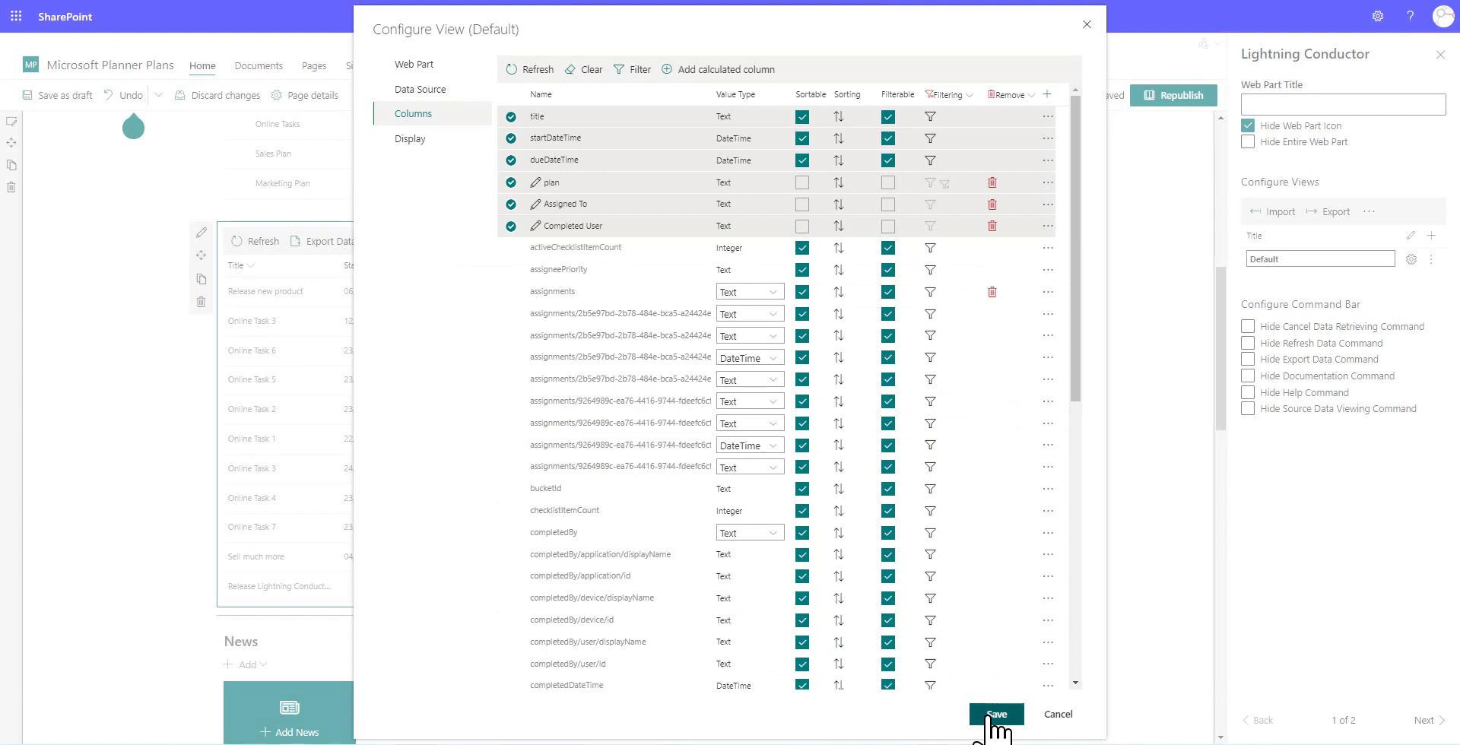
- Save the view, then select the Online Tasks and Product Plan rows in the plans grid
{"action": "left_click", "coordinate": [995, 715]}
{"action": "scroll", "coordinate": [536, 674], "scroll_direction": "up", "scroll_amount": 4}
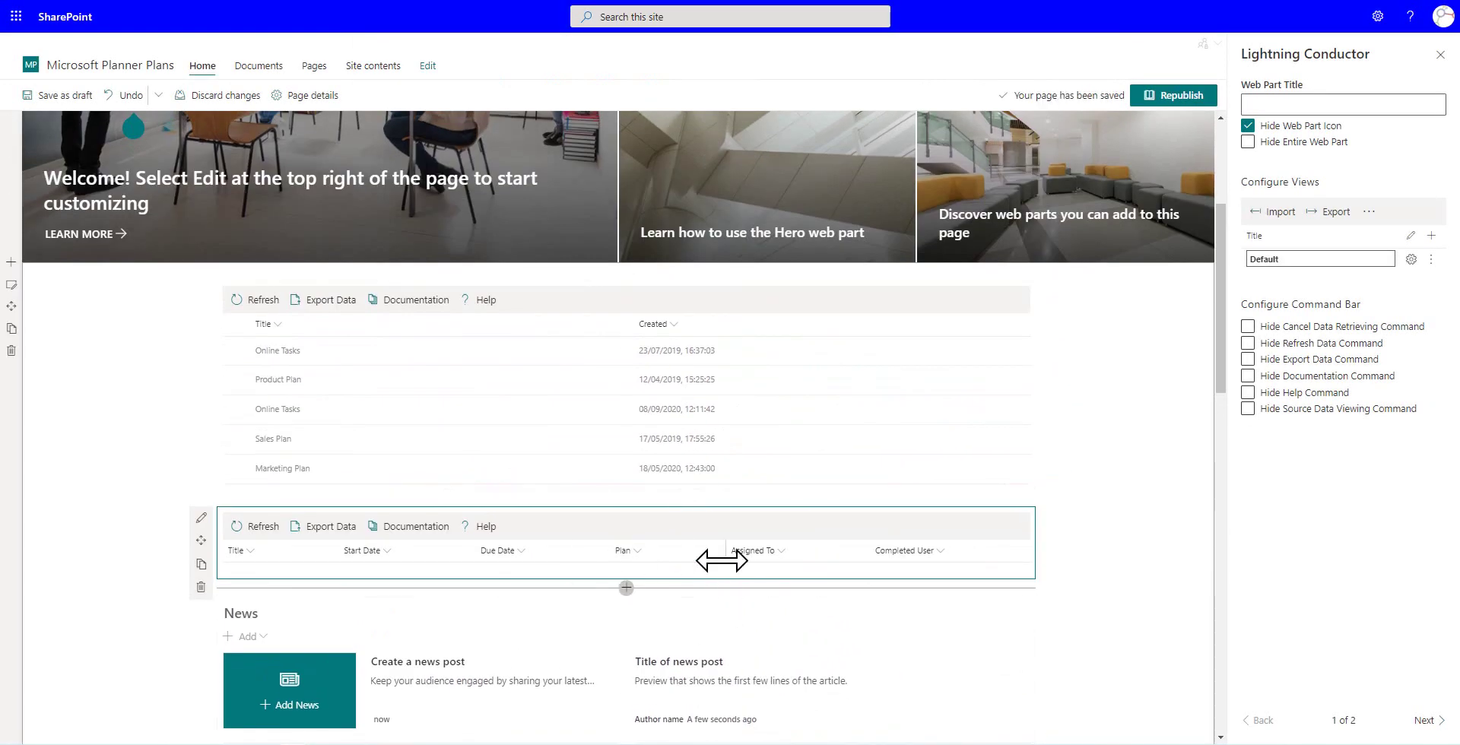
{"action": "left_click", "coordinate": [289, 406]}
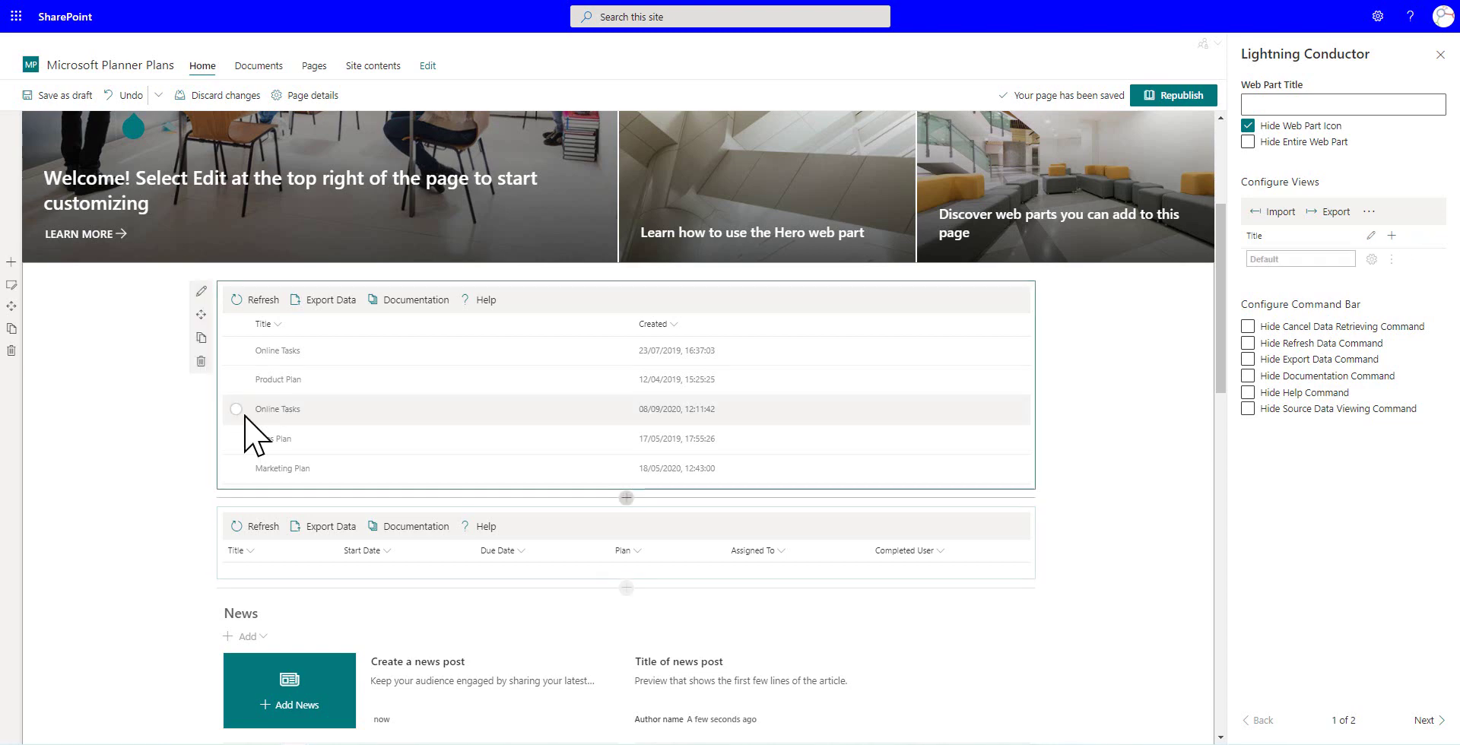
{"action": "left_click", "coordinate": [254, 414]}
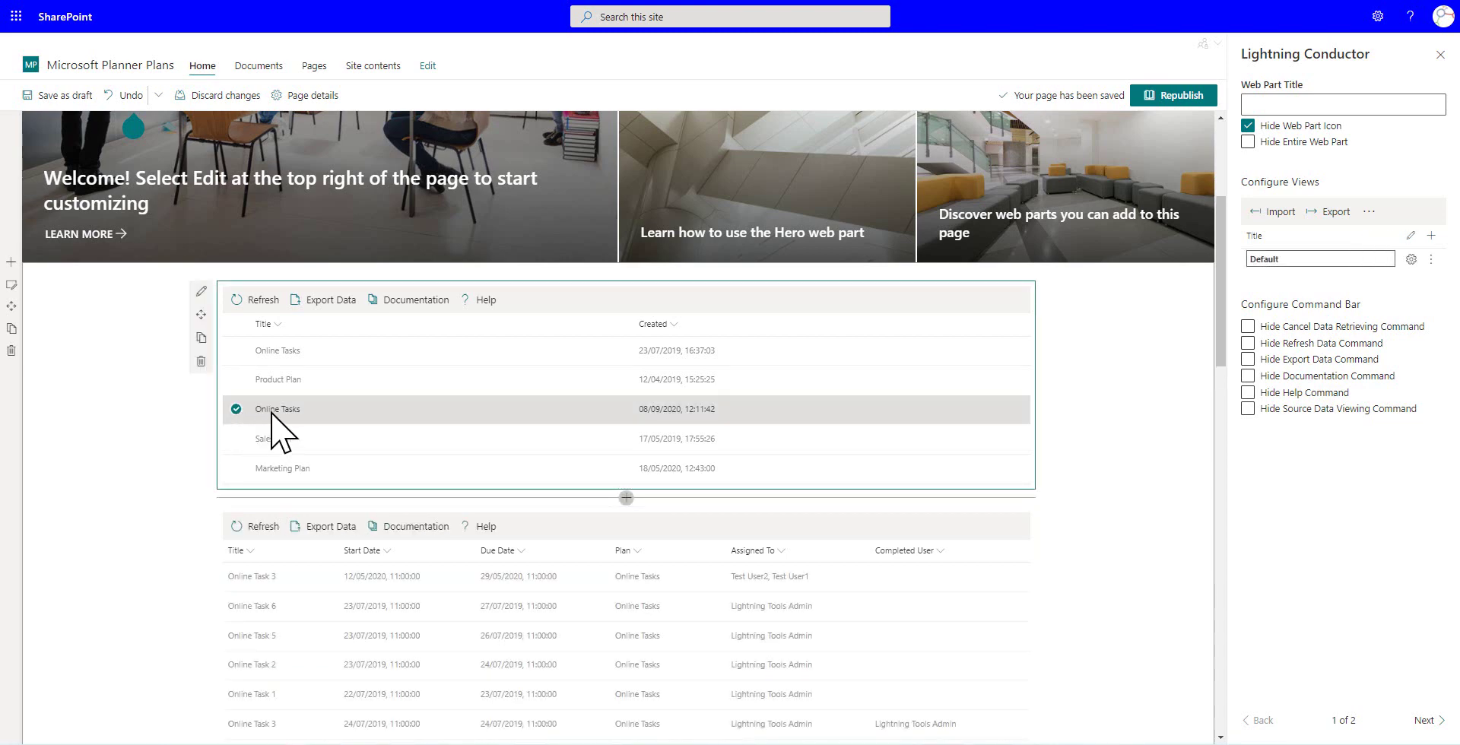
{"action": "scroll", "coordinate": [738, 625], "scroll_direction": "down", "scroll_amount": 2}
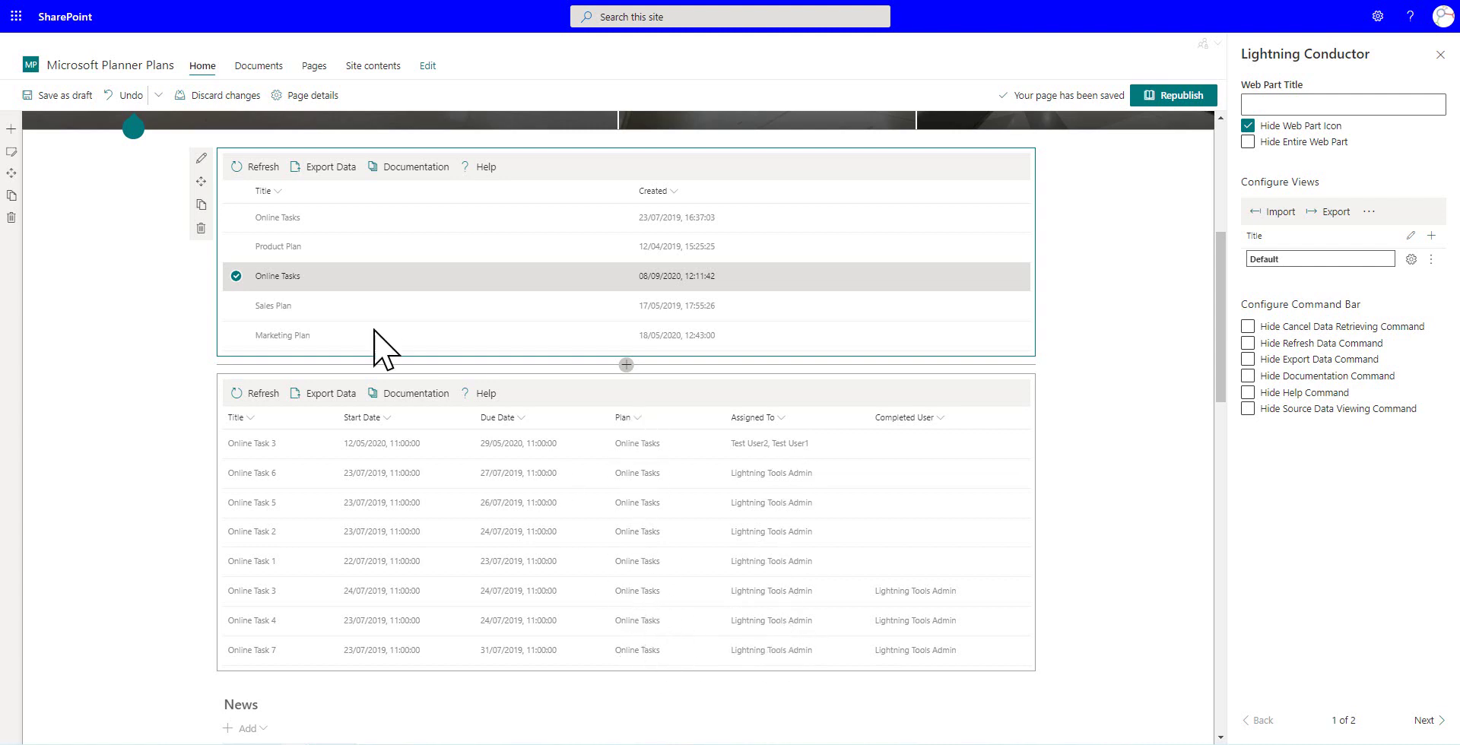
{"action": "left_click", "coordinate": [254, 248]}
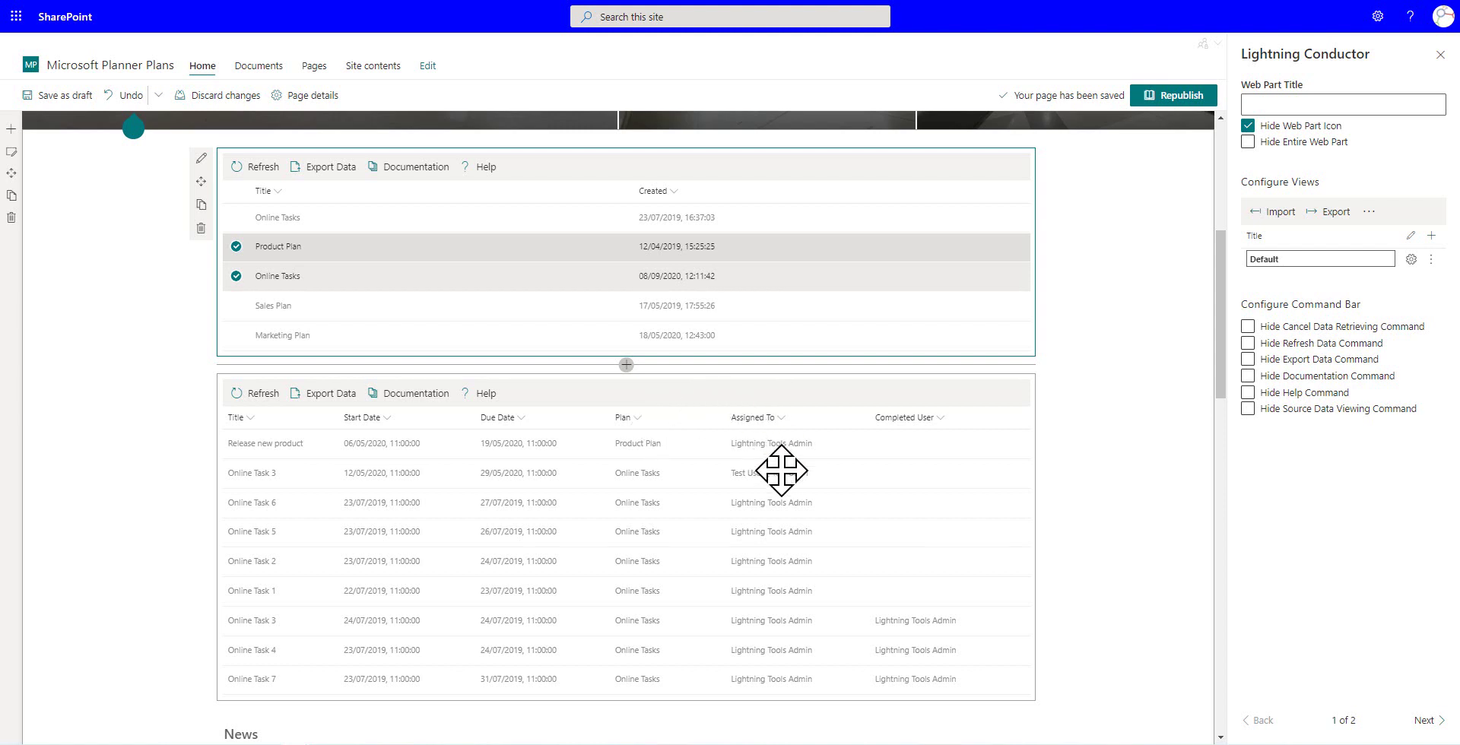
- Select the tasks web part and reopen its settings pane
{"action": "left_click", "coordinate": [817, 533]}
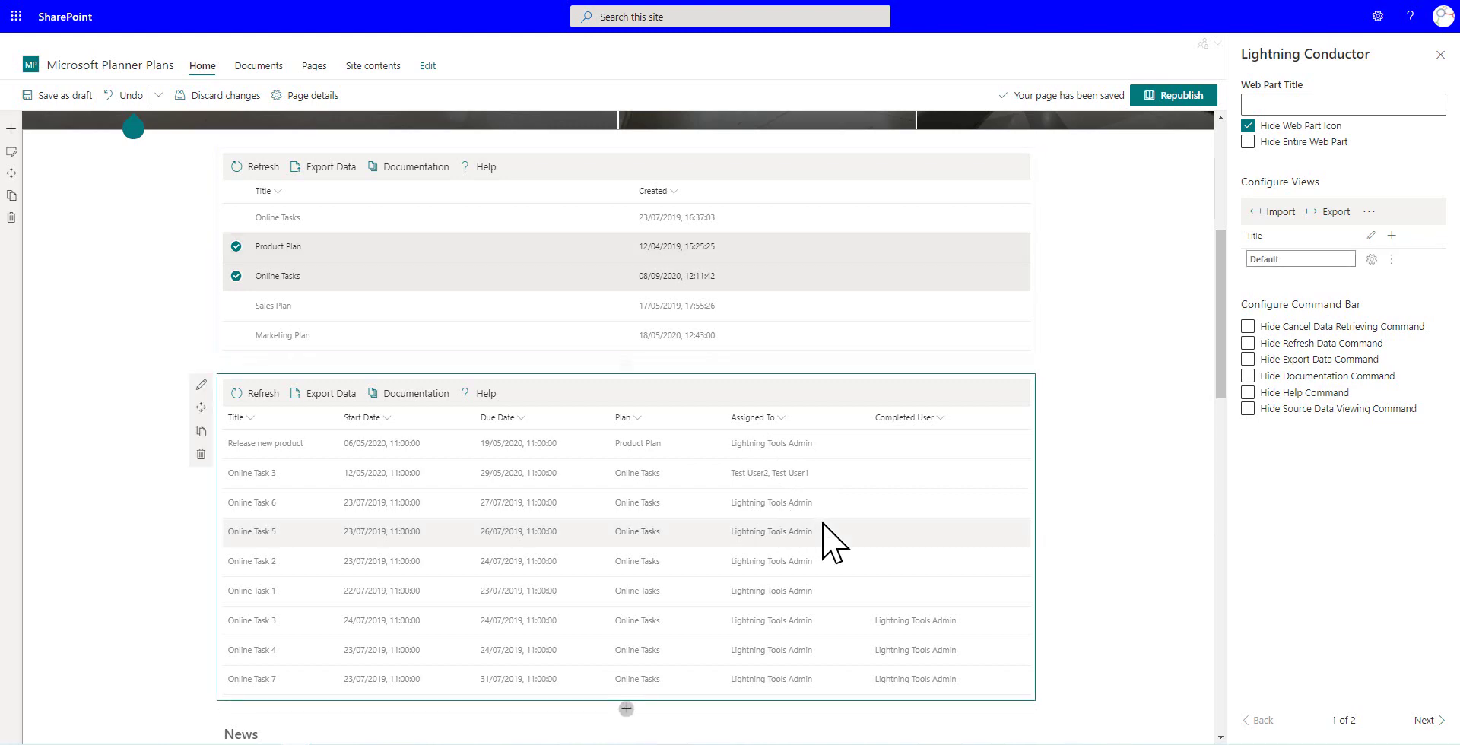
{"action": "left_click", "coordinate": [200, 384]}
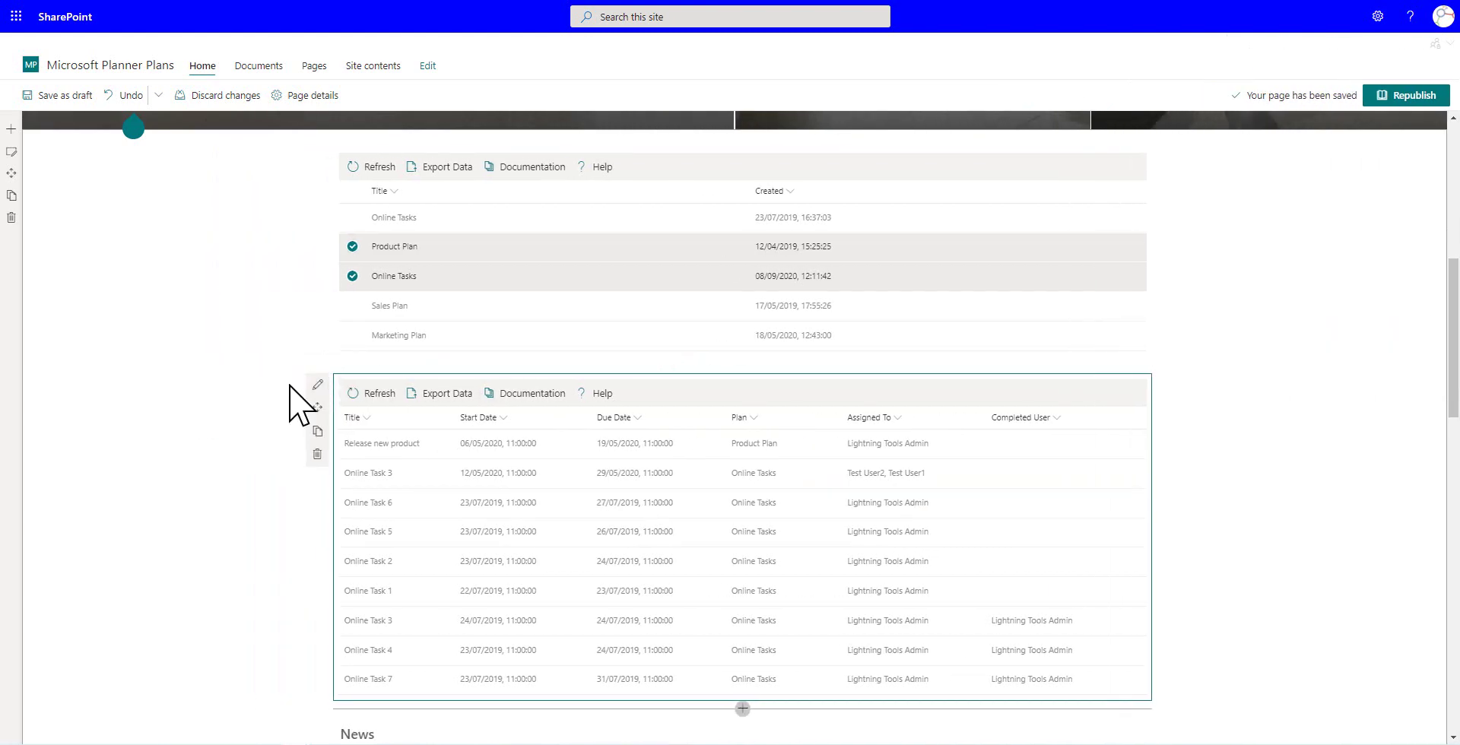
{"action": "left_click", "coordinate": [318, 384]}
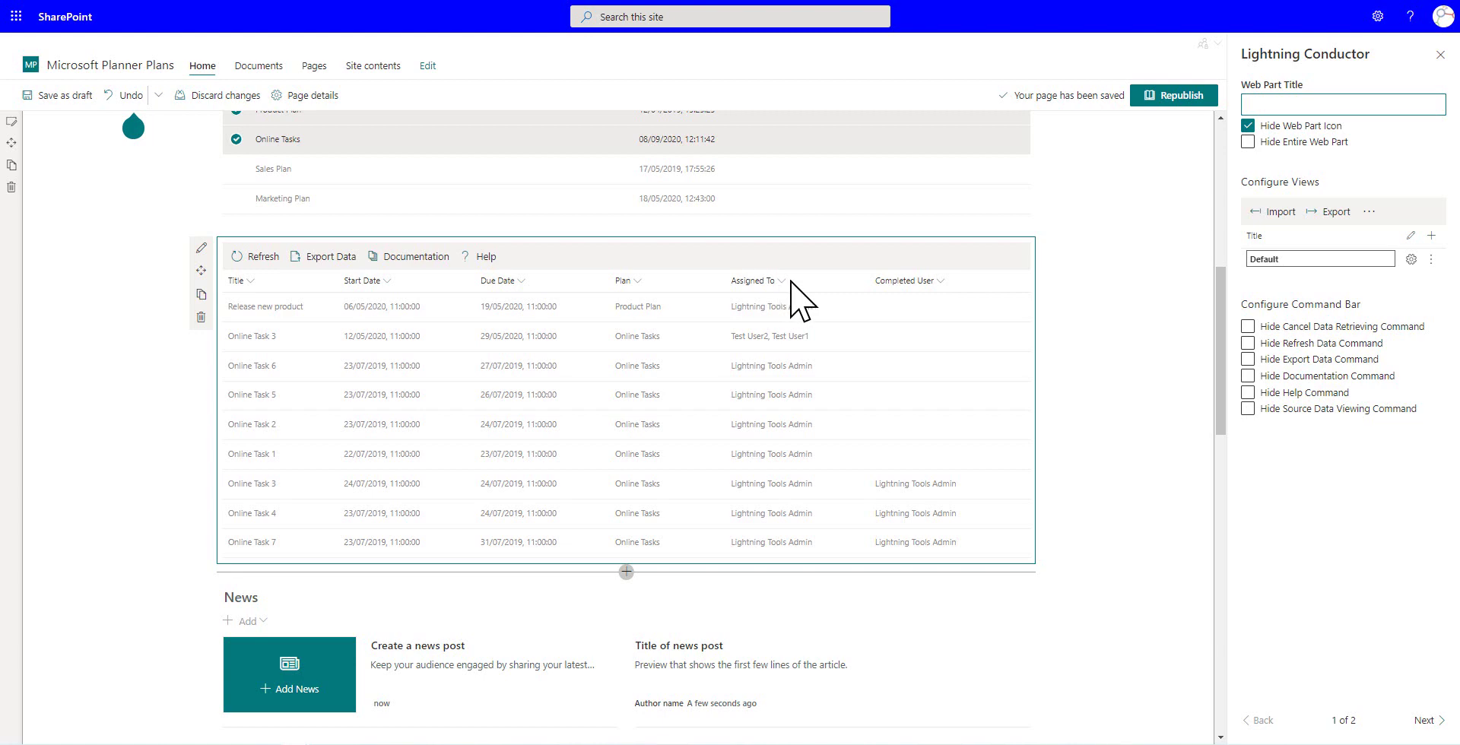
- From the Default view's Display settings, open conditional formatting for the Assigned To column
{"action": "left_click", "coordinate": [1411, 260]}
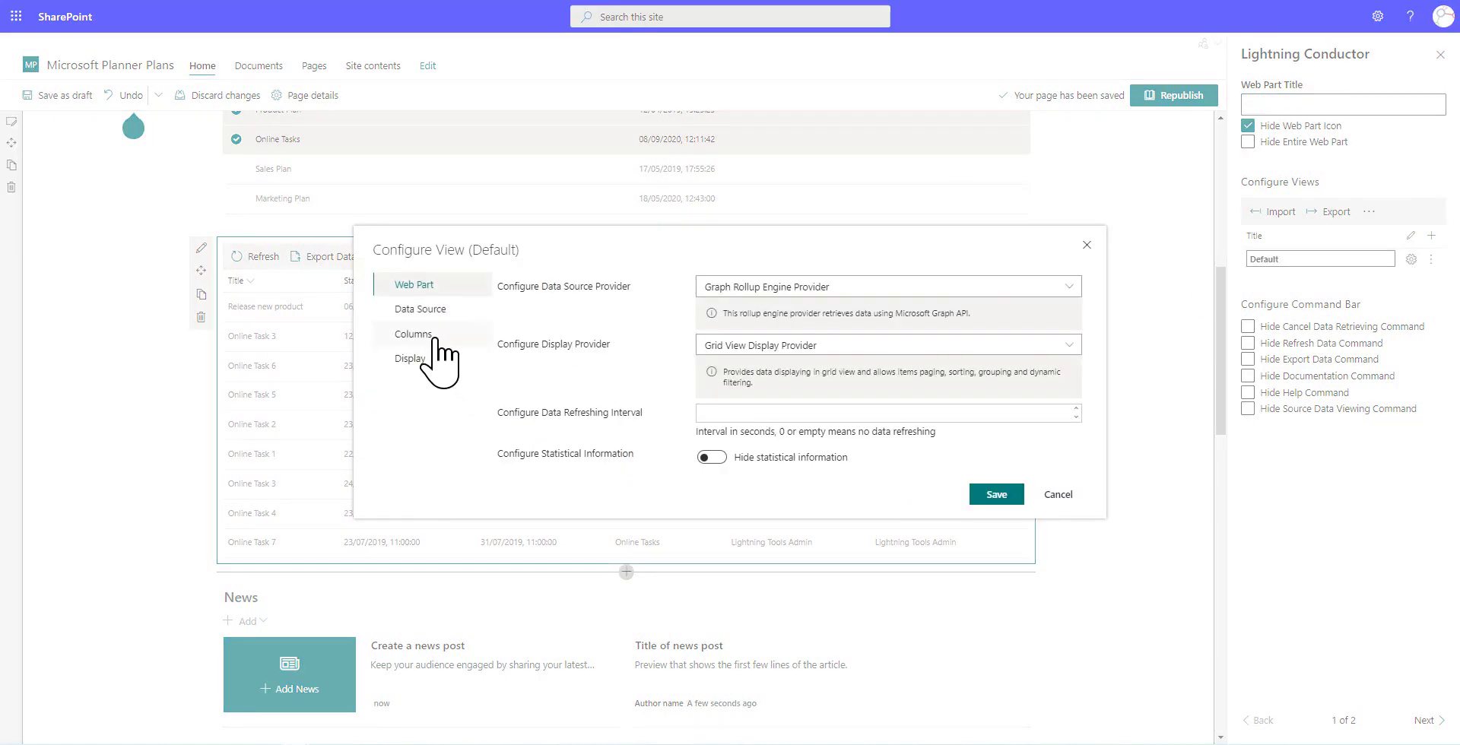
{"action": "left_click", "coordinate": [411, 358]}
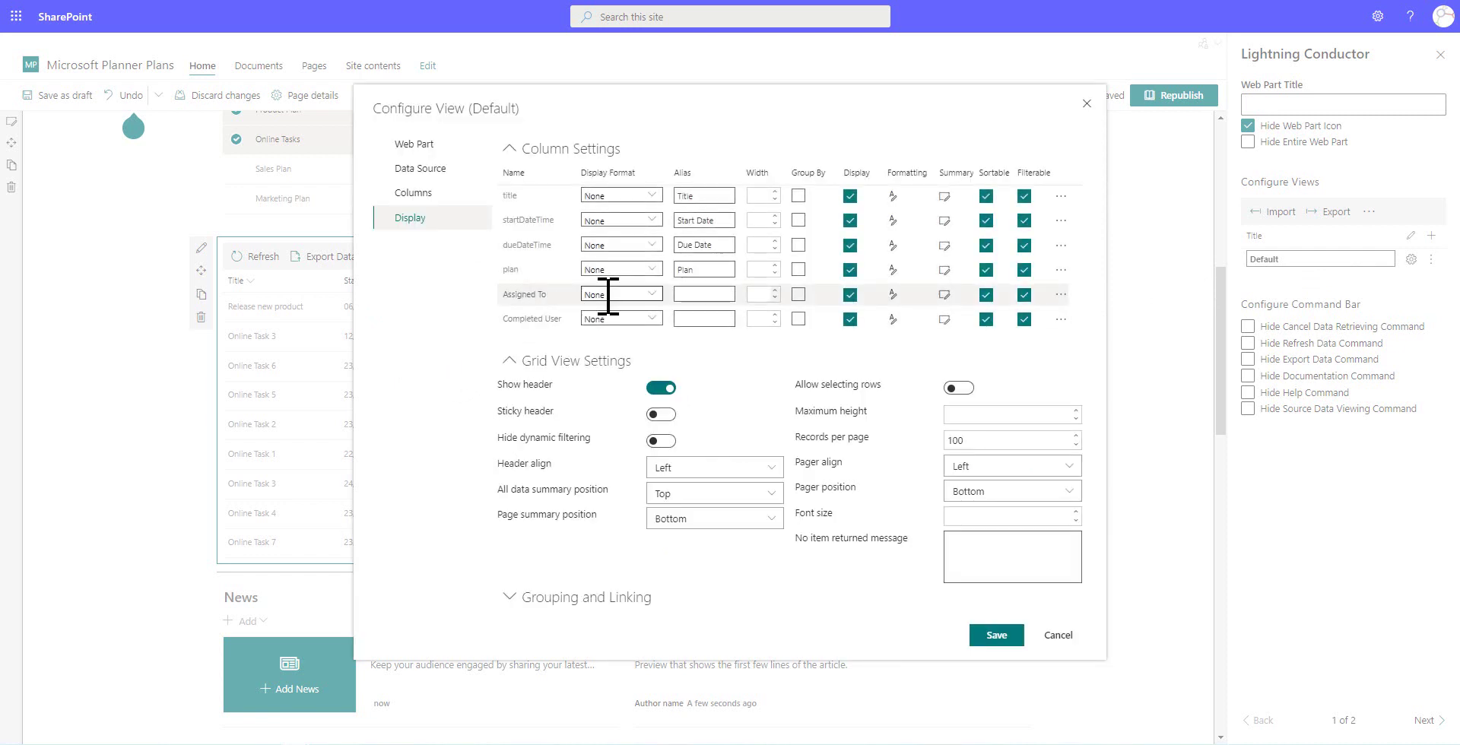
{"action": "left_click", "coordinate": [894, 296]}
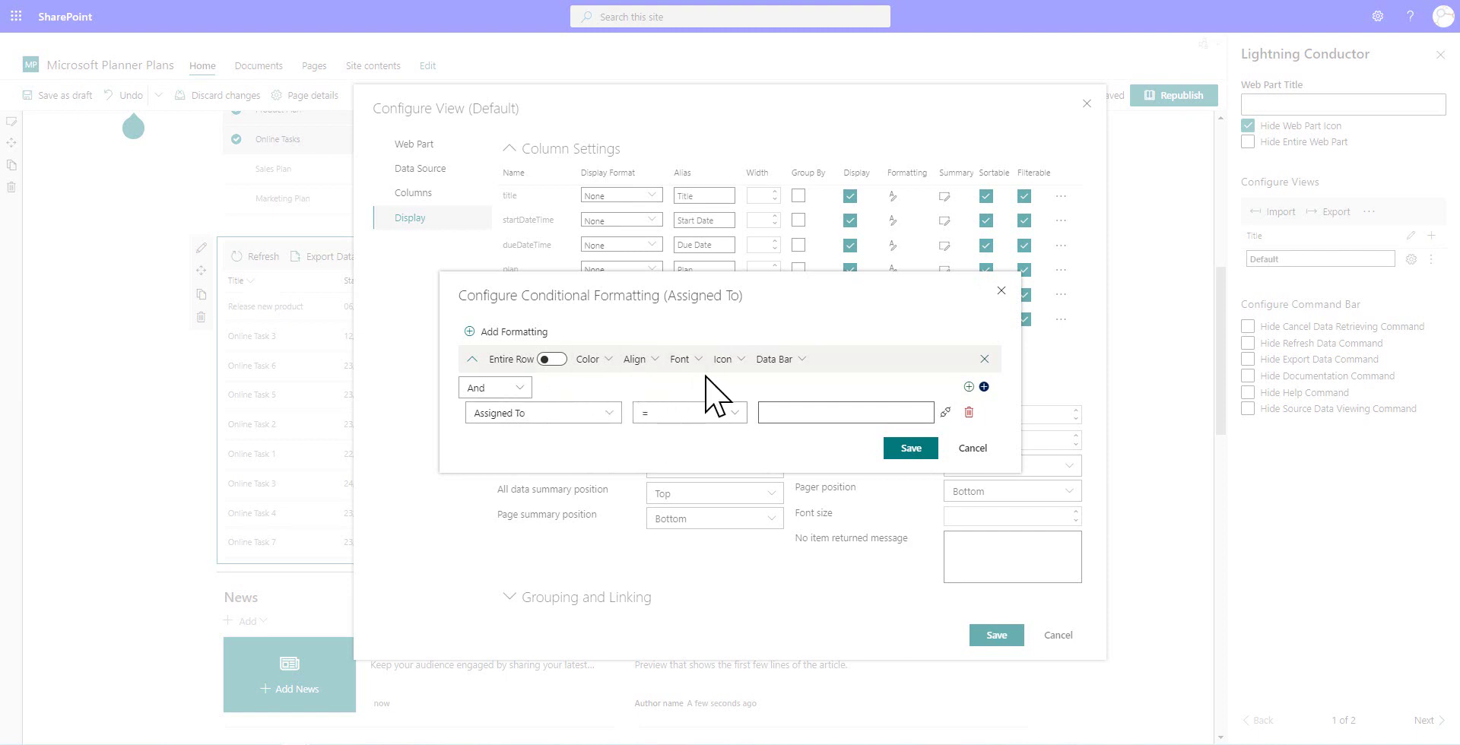
- Set the Assigned To rule's icon to the person icon with theme-colour fore colour, and save
{"action": "left_click", "coordinate": [731, 369]}
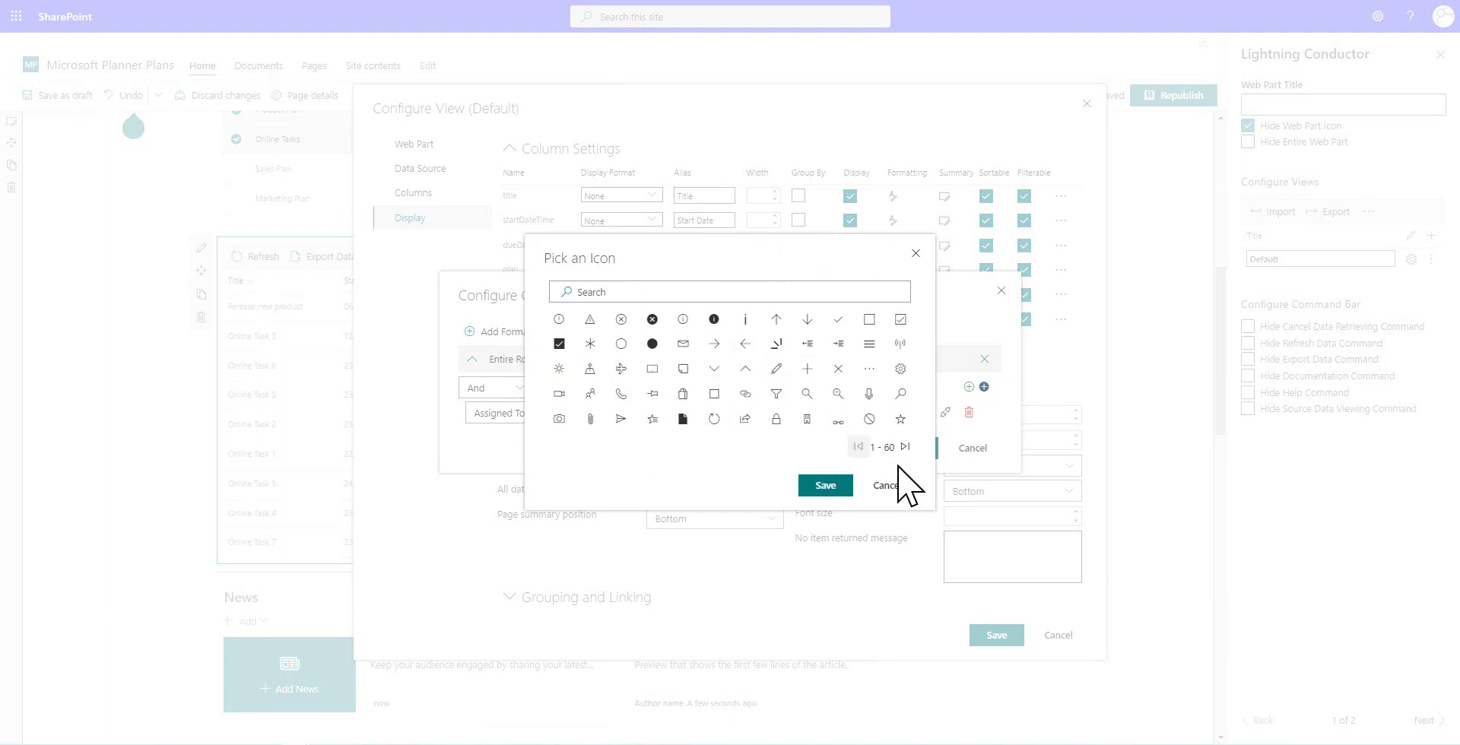
{"action": "left_click", "coordinate": [905, 447]}
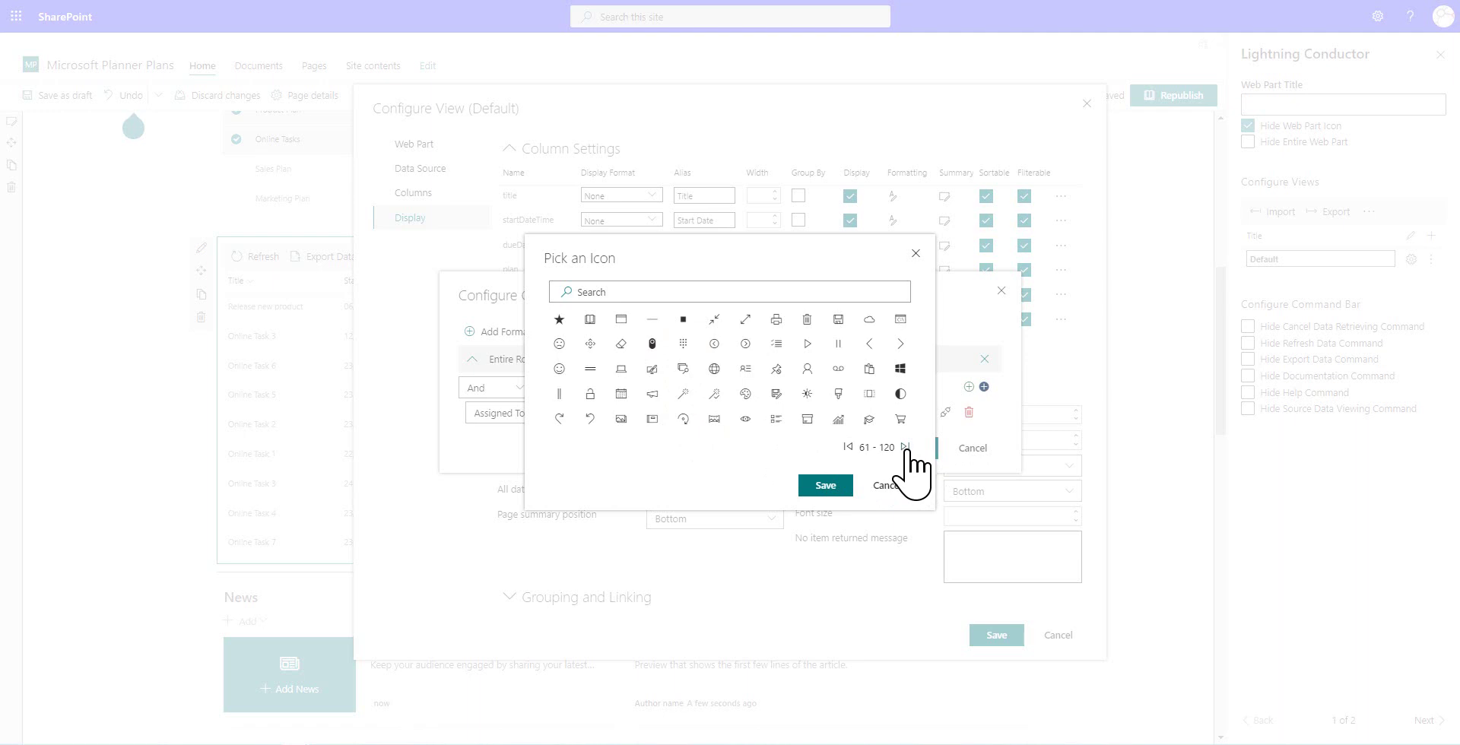
{"action": "left_click", "coordinate": [807, 369]}
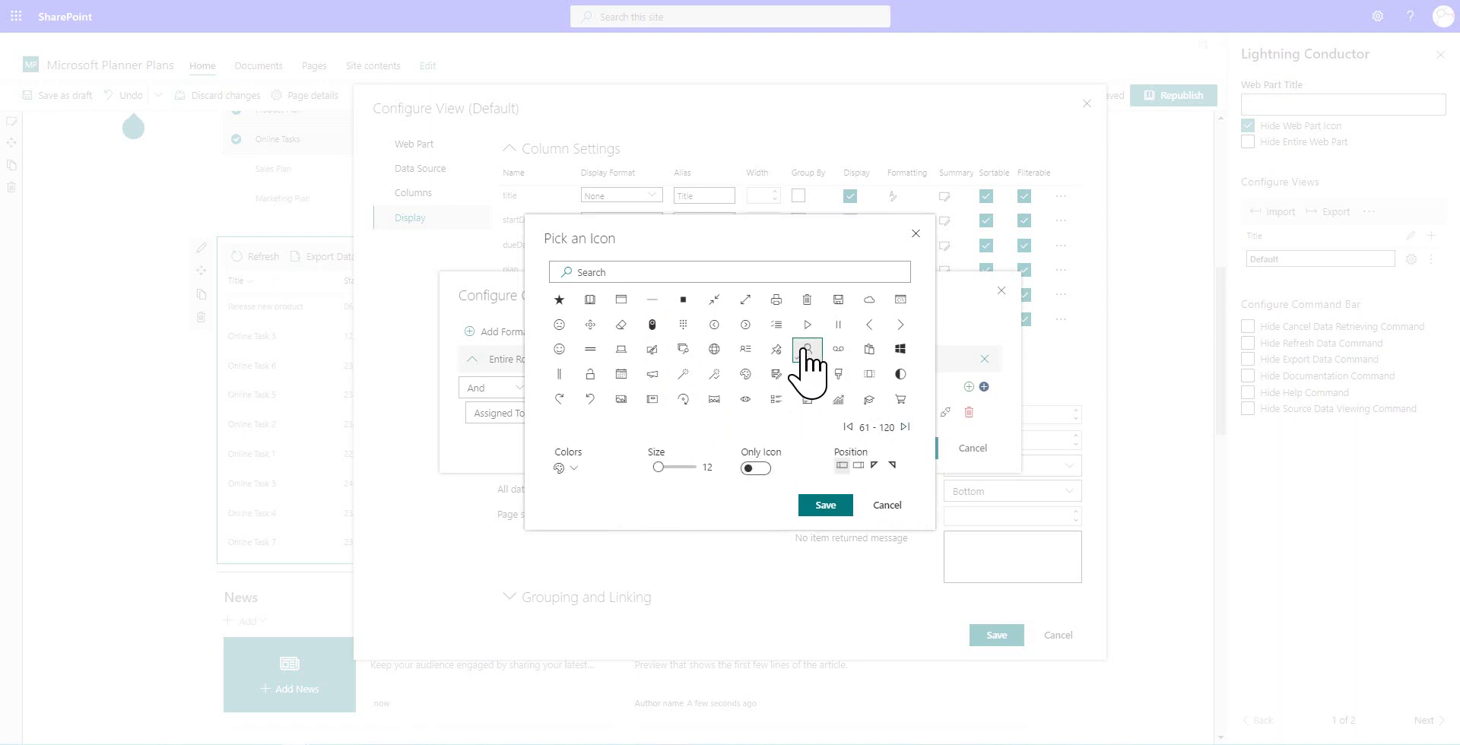
{"action": "left_click", "coordinate": [568, 468]}
{"action": "mouse_move", "coordinate": [598, 493]}
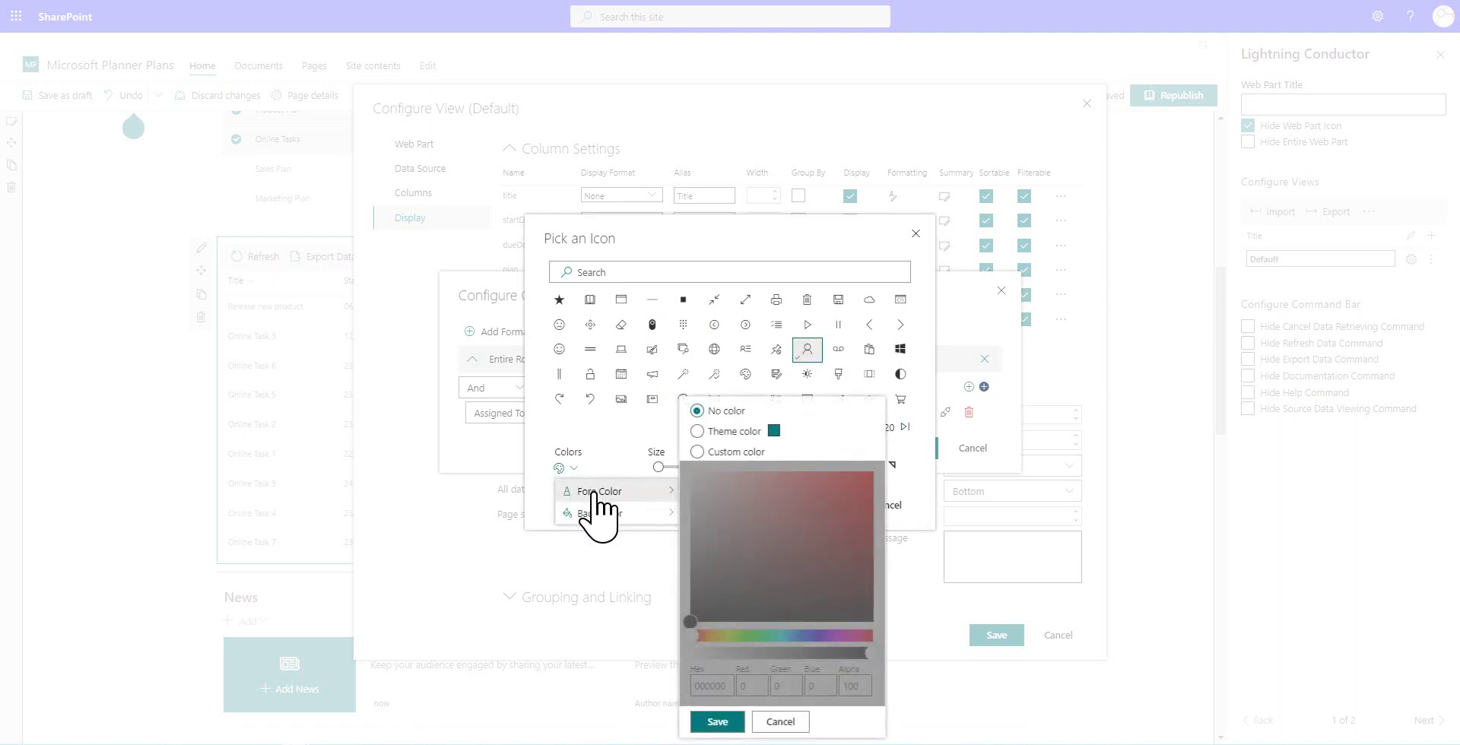
{"action": "left_click", "coordinate": [720, 432]}
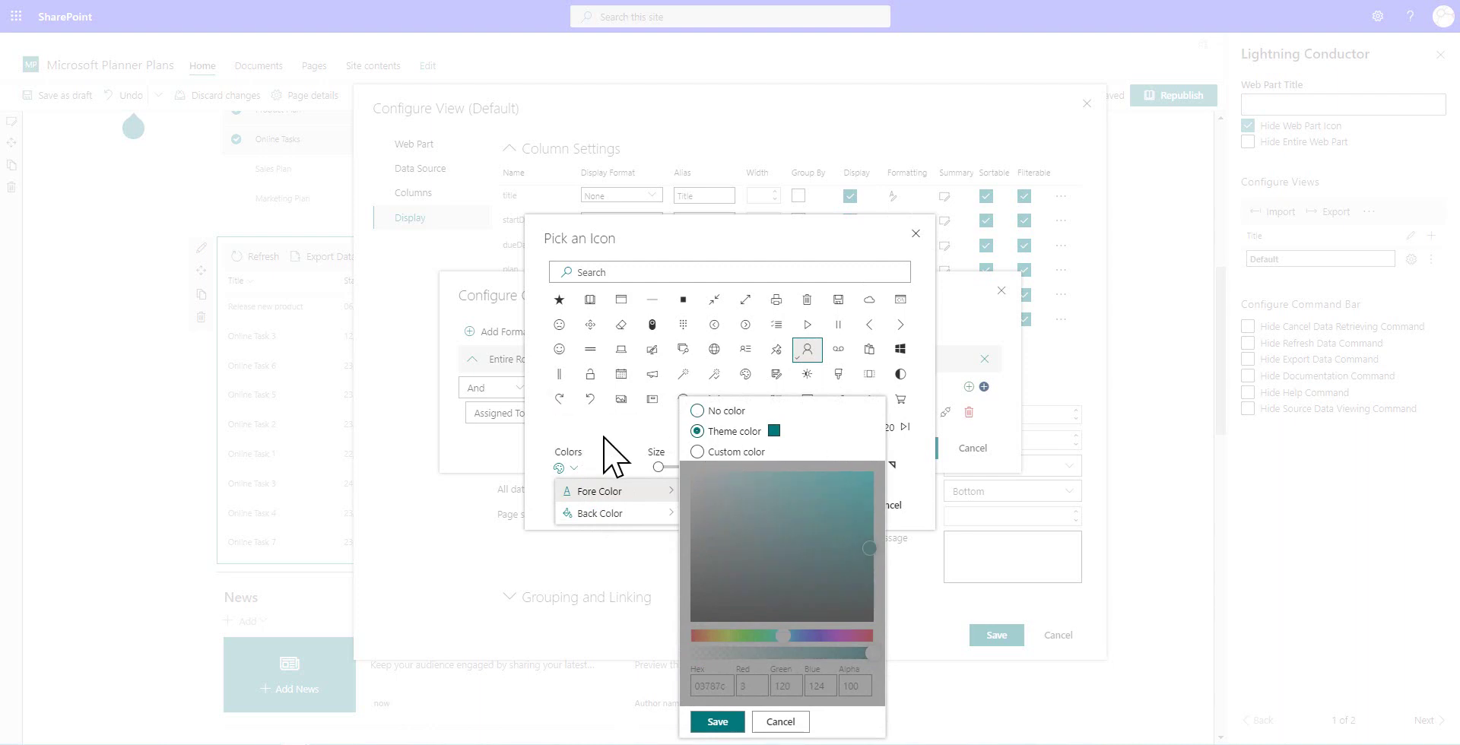
{"action": "left_click", "coordinate": [546, 441]}
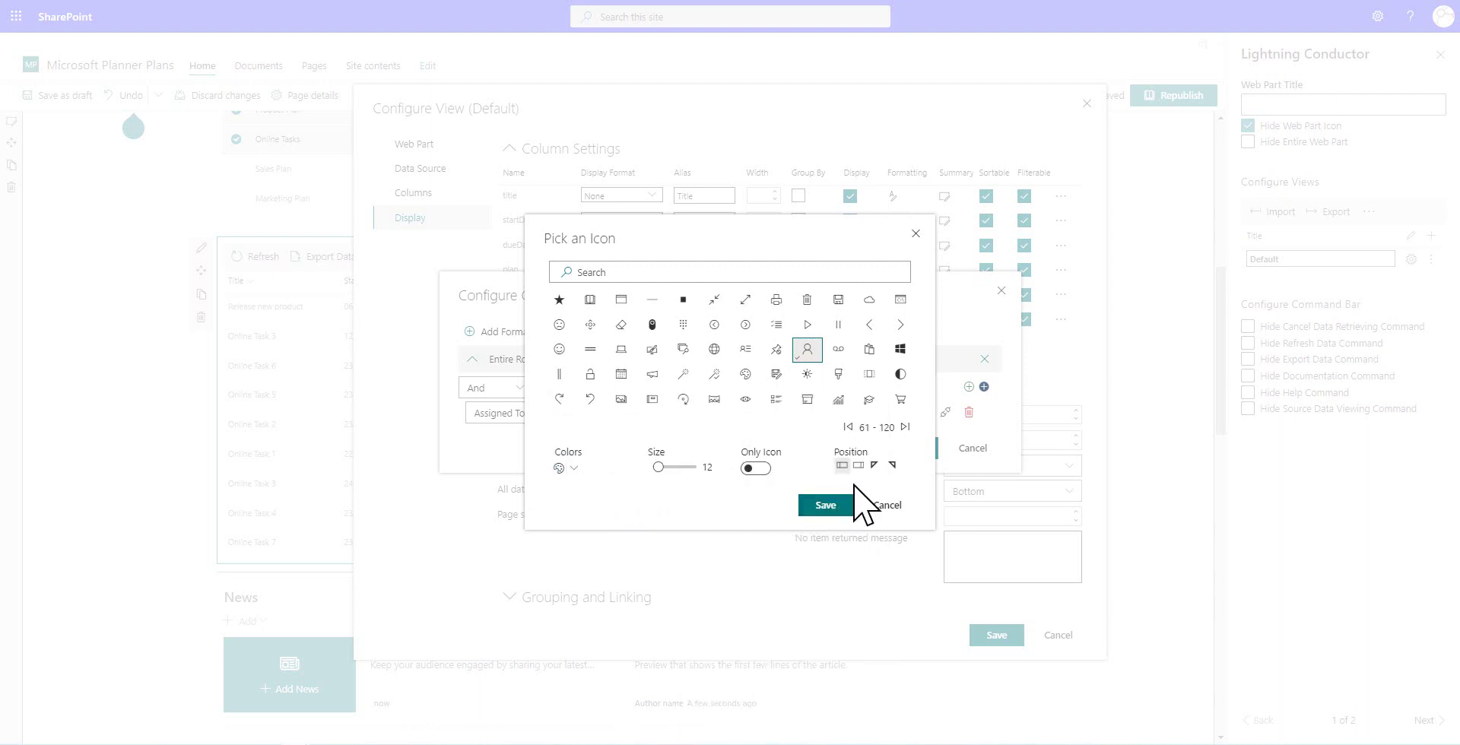
{"action": "left_click", "coordinate": [822, 506]}
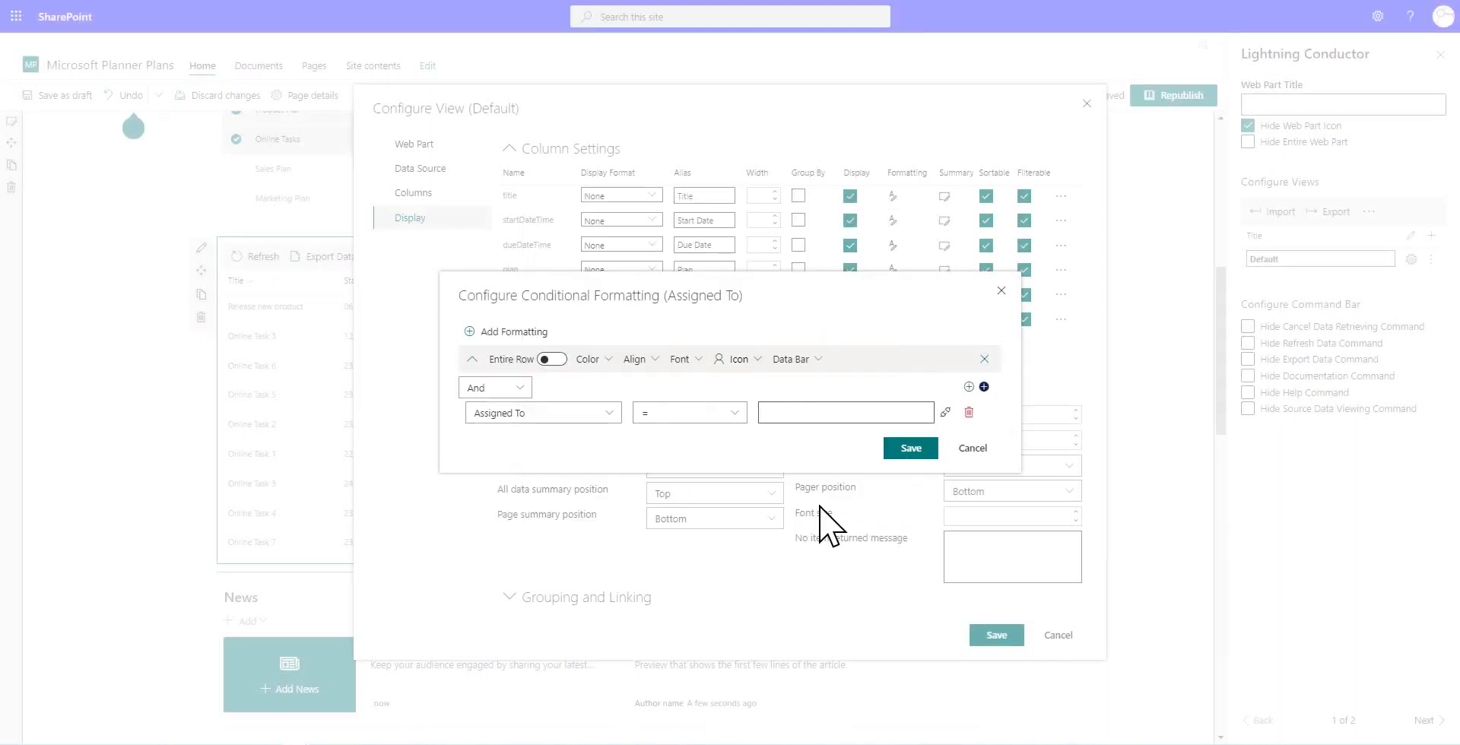
- Link the condition's value to Page environment > Current user information > User name
{"action": "left_click", "coordinate": [946, 412]}
{"action": "left_click", "coordinate": [860, 354]}
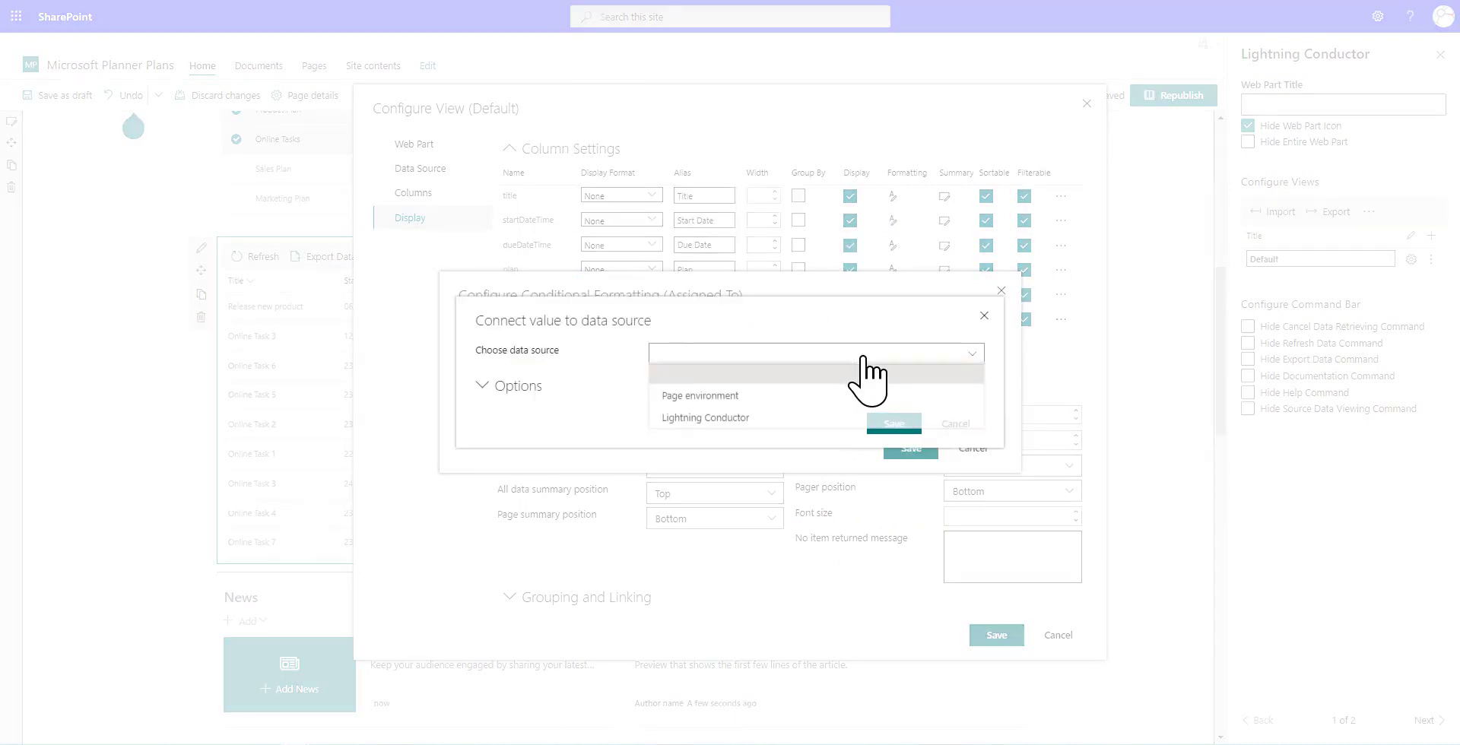
{"action": "left_click", "coordinate": [699, 400]}
{"action": "left_click", "coordinate": [704, 369]}
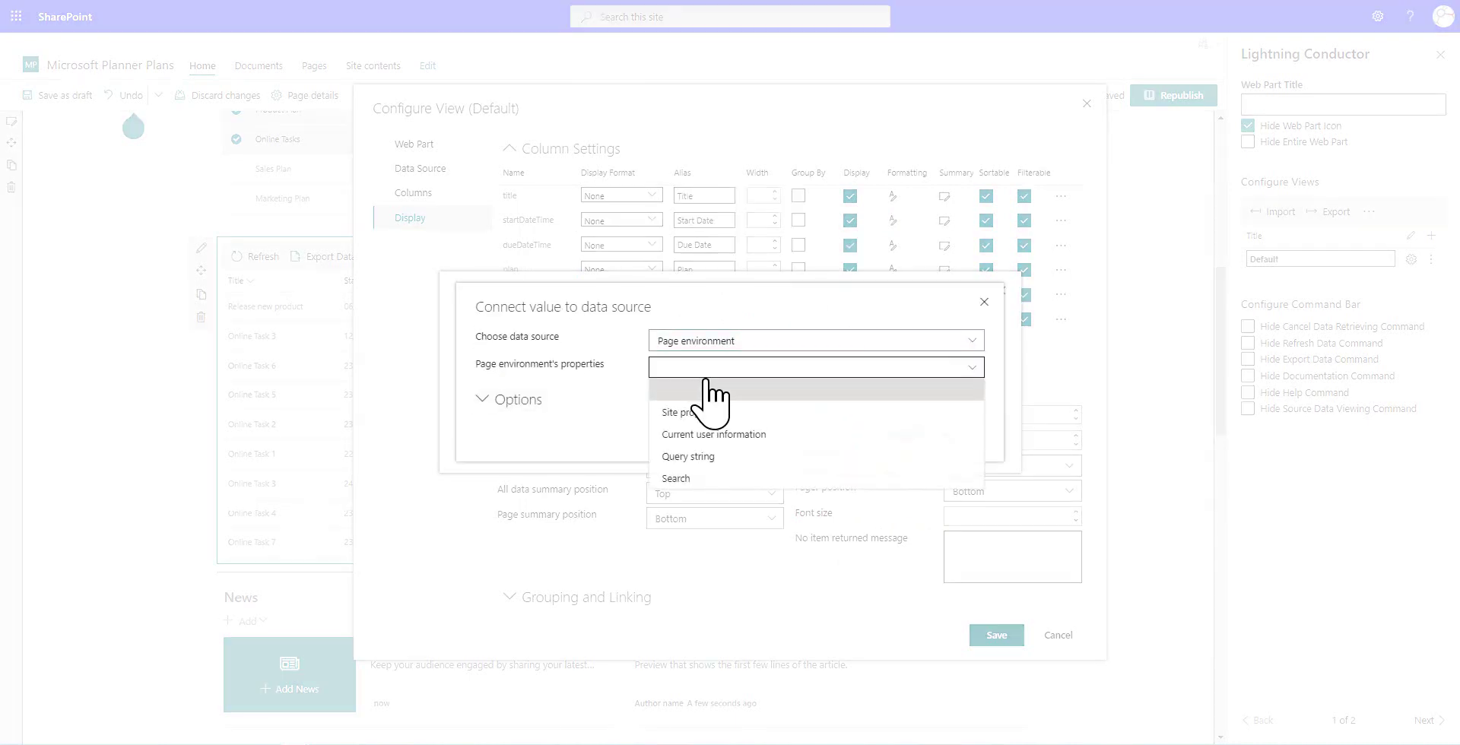
{"action": "left_click", "coordinate": [763, 436]}
{"action": "left_click", "coordinate": [747, 383]}
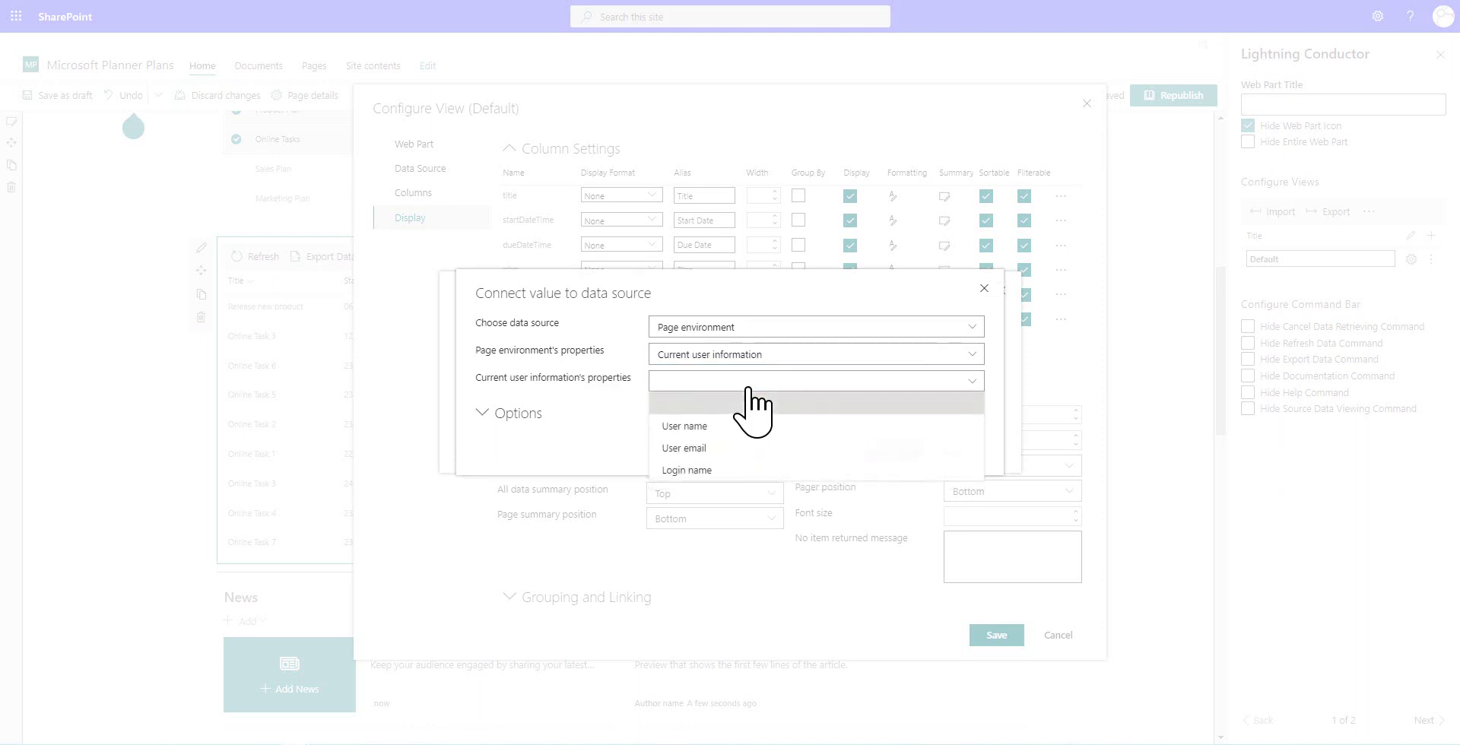
{"action": "left_click", "coordinate": [681, 428]}
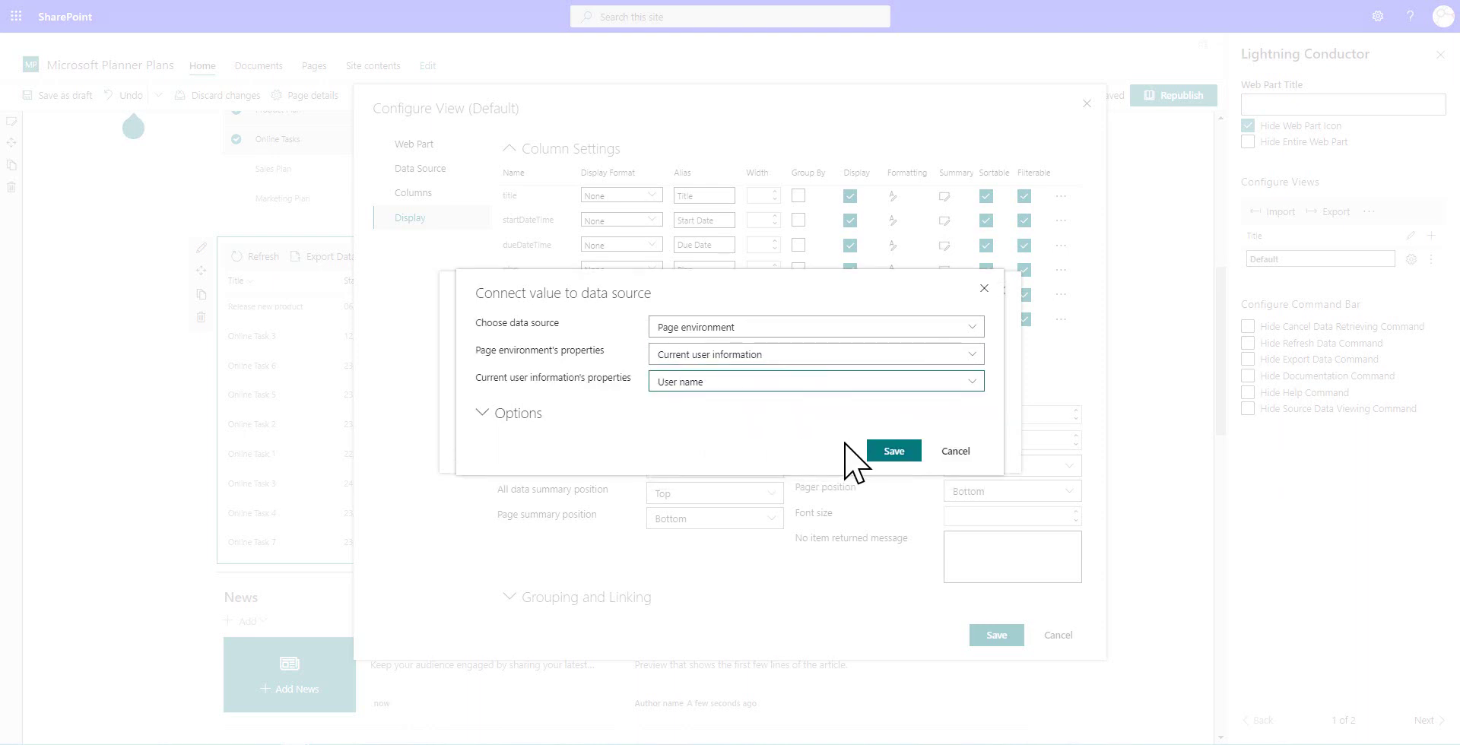
- Save the data source link, the formatting rule and the grid's view settings
{"action": "left_click", "coordinate": [895, 452]}
{"action": "left_click", "coordinate": [905, 448]}
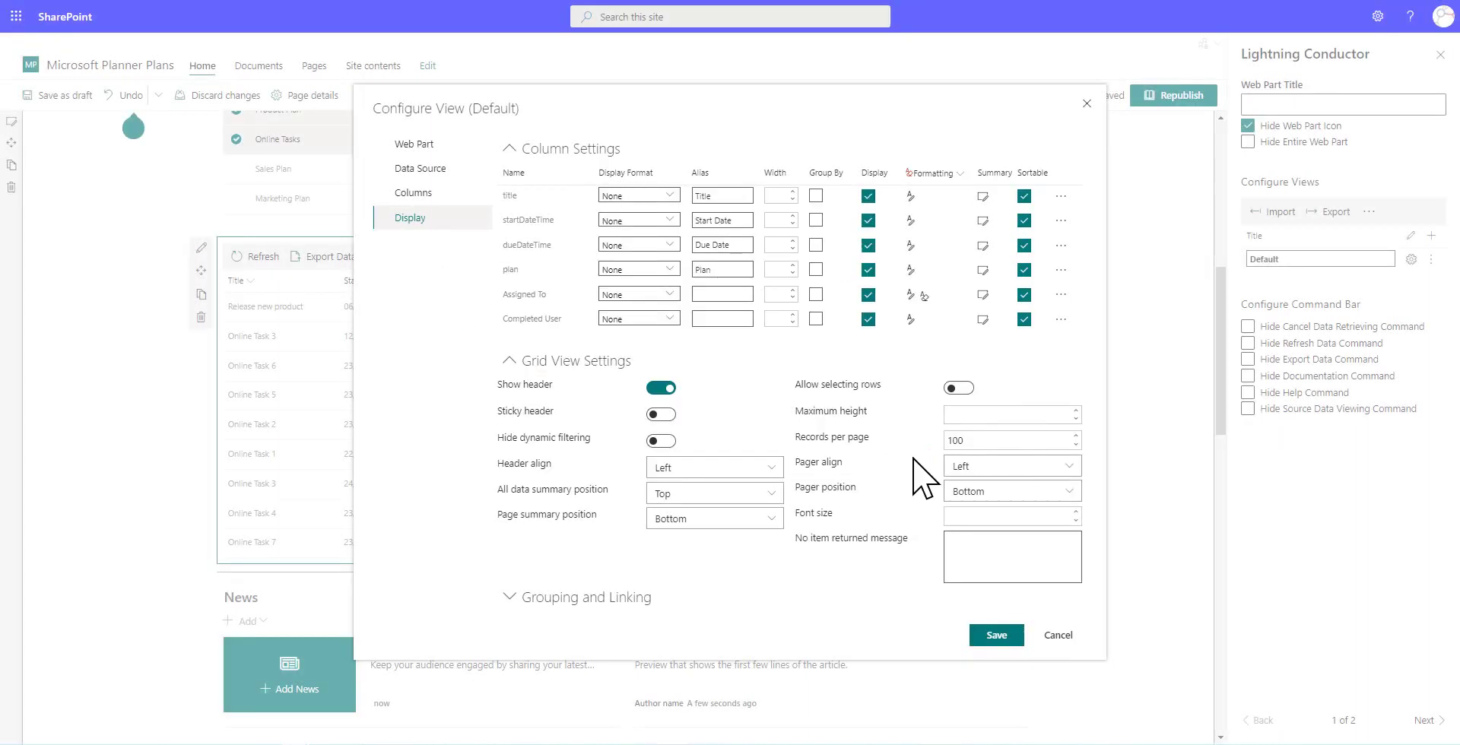
{"action": "left_click", "coordinate": [993, 646]}
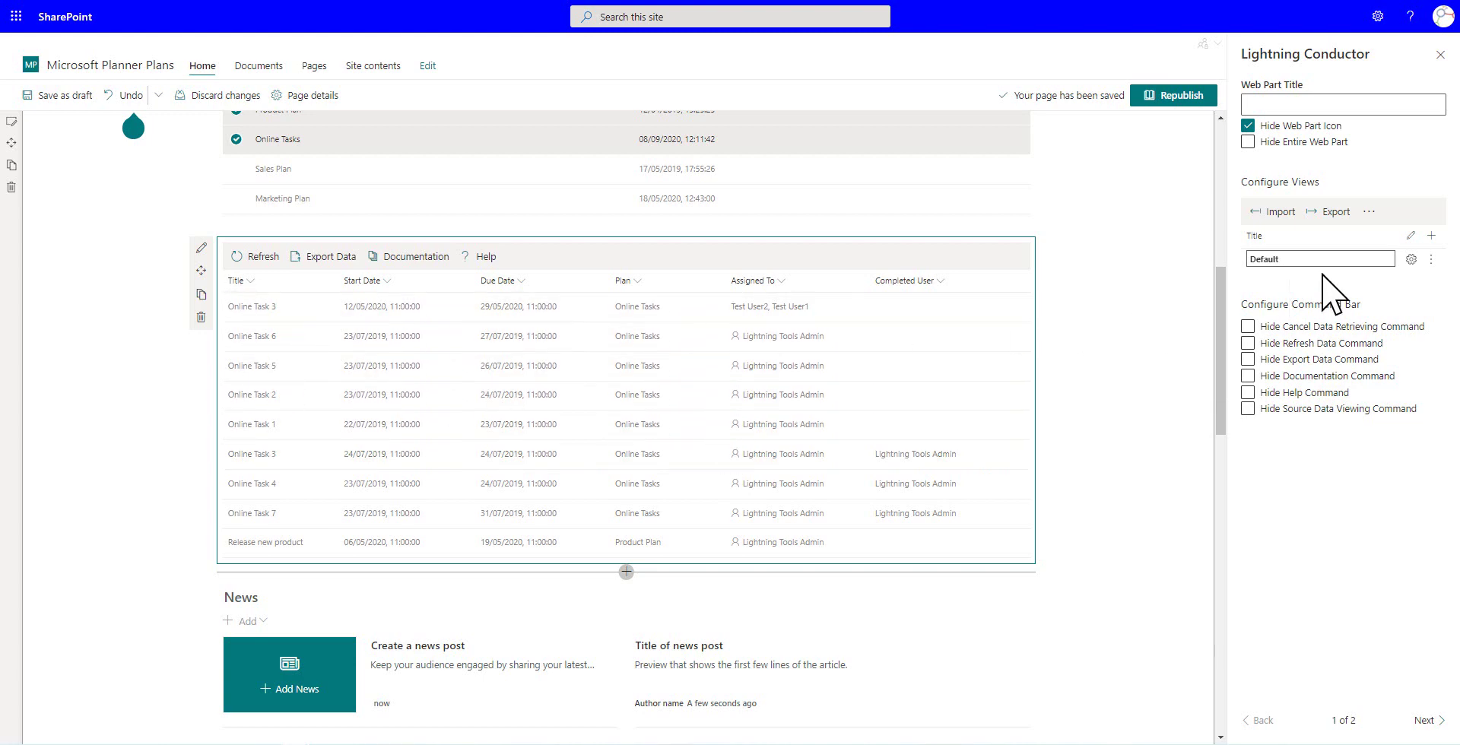
- Reopen the Default view's Columns list and tick percentComplete
{"action": "left_click", "coordinate": [1412, 259]}
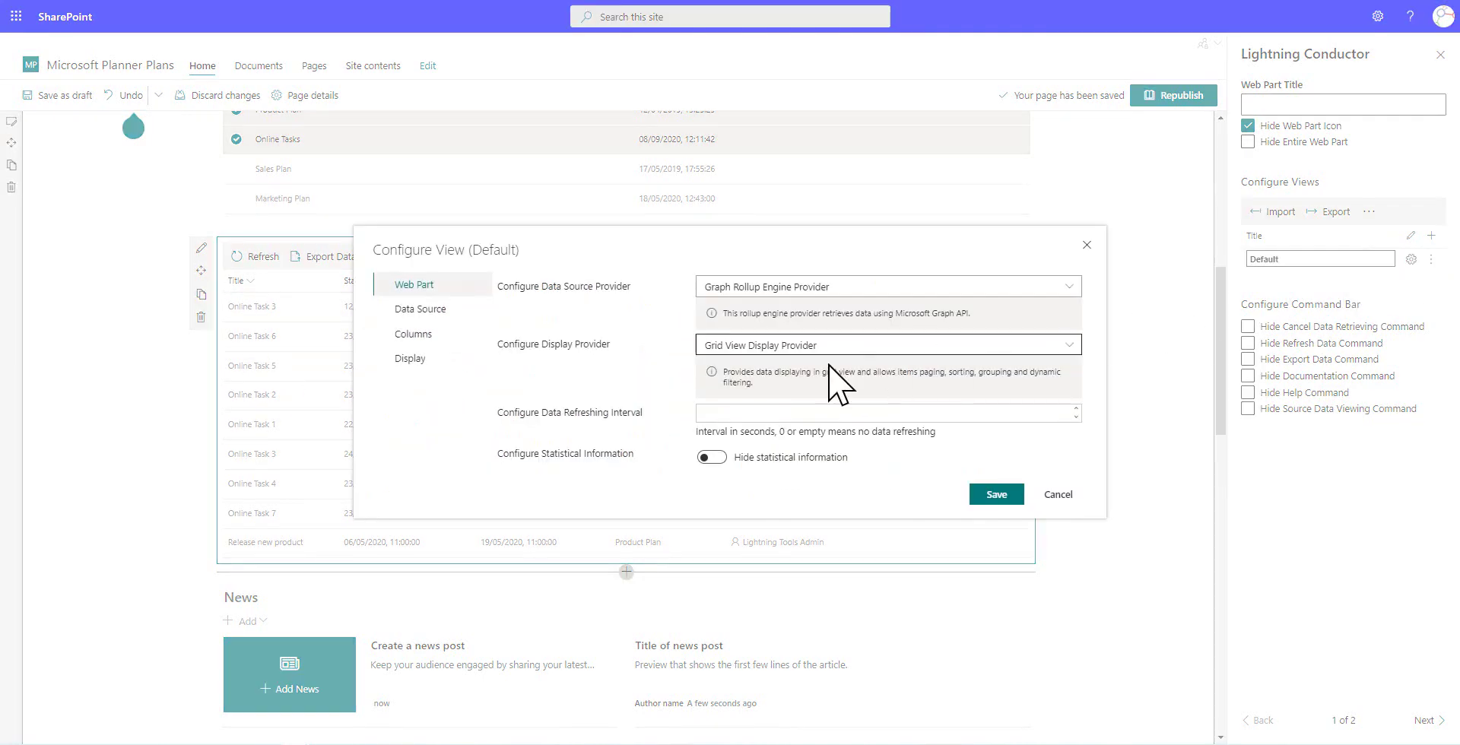
{"action": "left_click", "coordinate": [415, 334]}
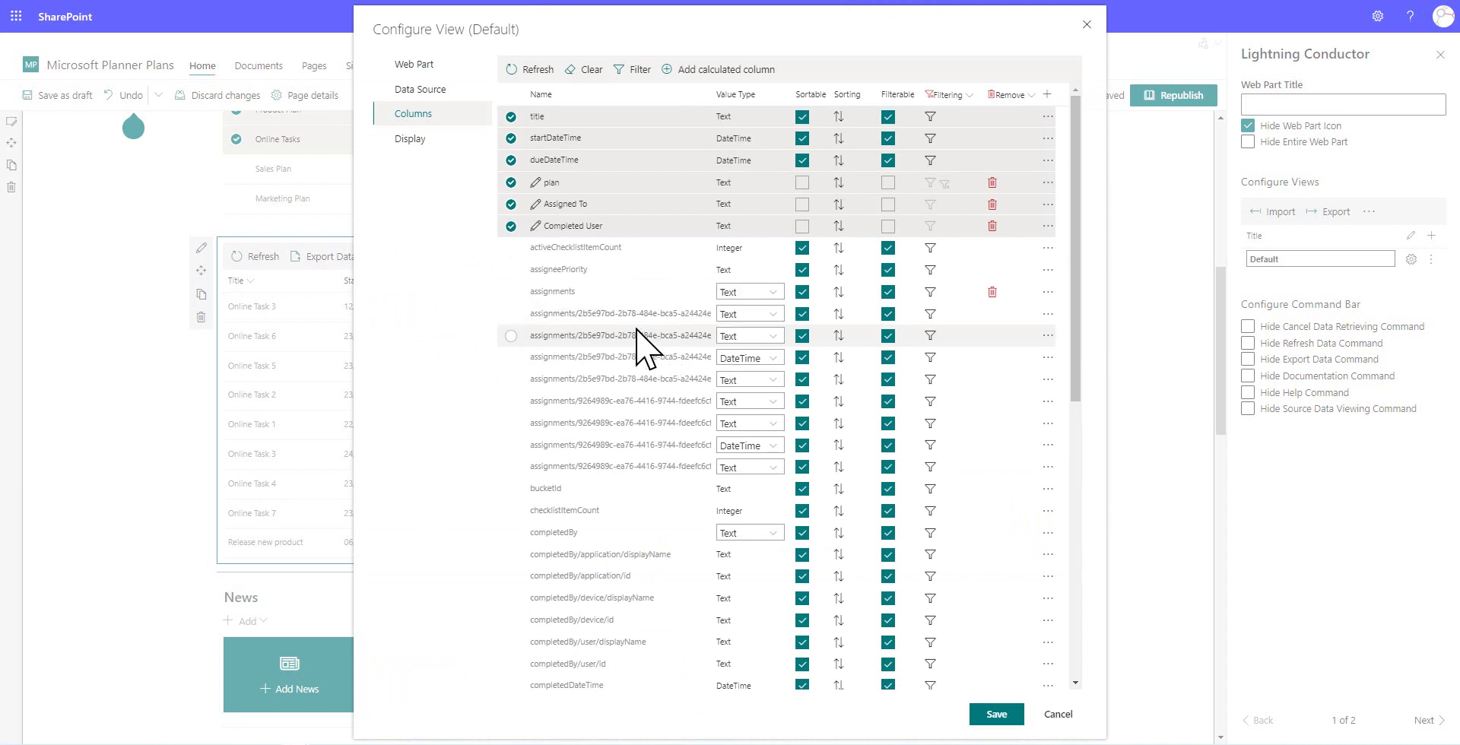
{"action": "scroll", "coordinate": [616, 354], "scroll_direction": "down", "scroll_amount": 2}
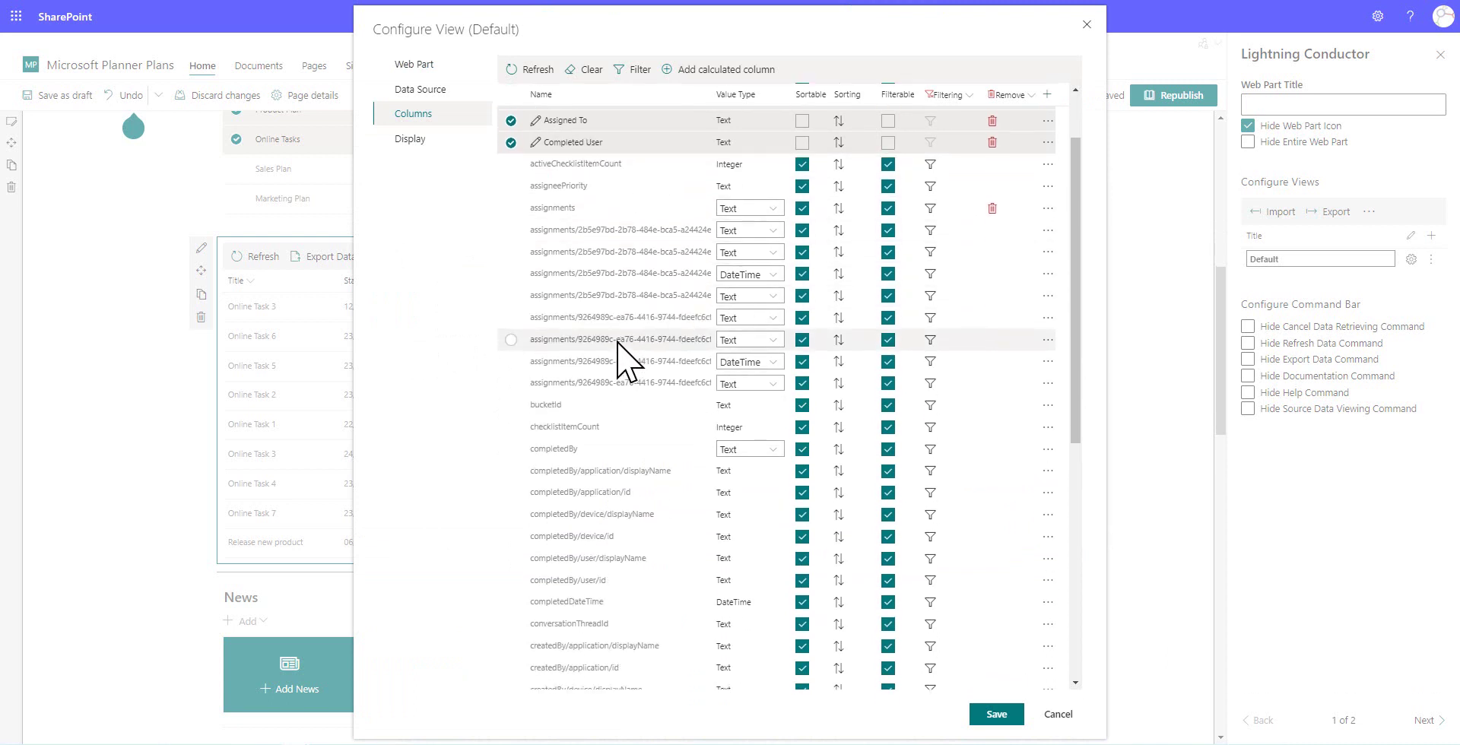
{"action": "scroll", "coordinate": [618, 357], "scroll_direction": "down", "scroll_amount": 1}
{"action": "scroll", "coordinate": [571, 517], "scroll_direction": "down", "scroll_amount": 5}
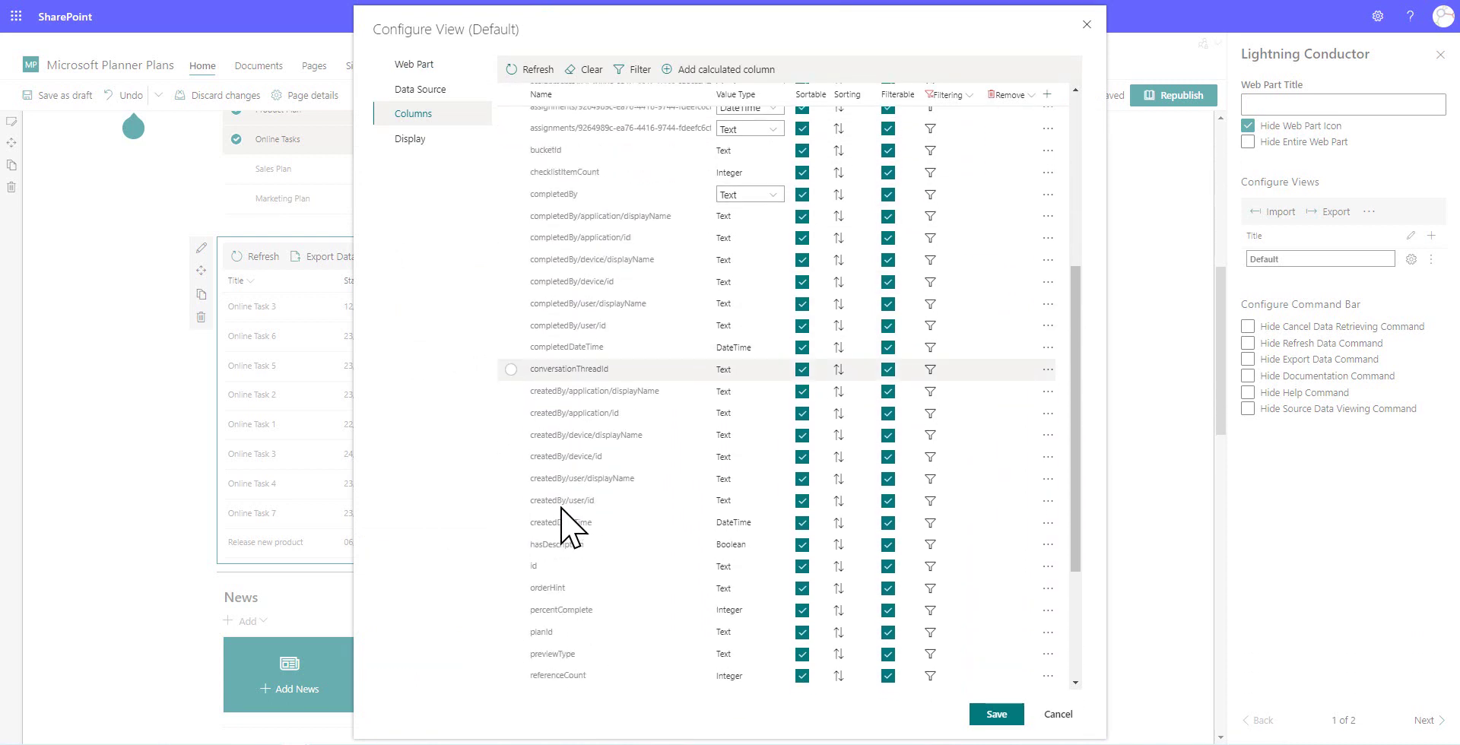
{"action": "scroll", "coordinate": [570, 525], "scroll_direction": "down", "scroll_amount": 3}
{"action": "left_click", "coordinate": [580, 482]}
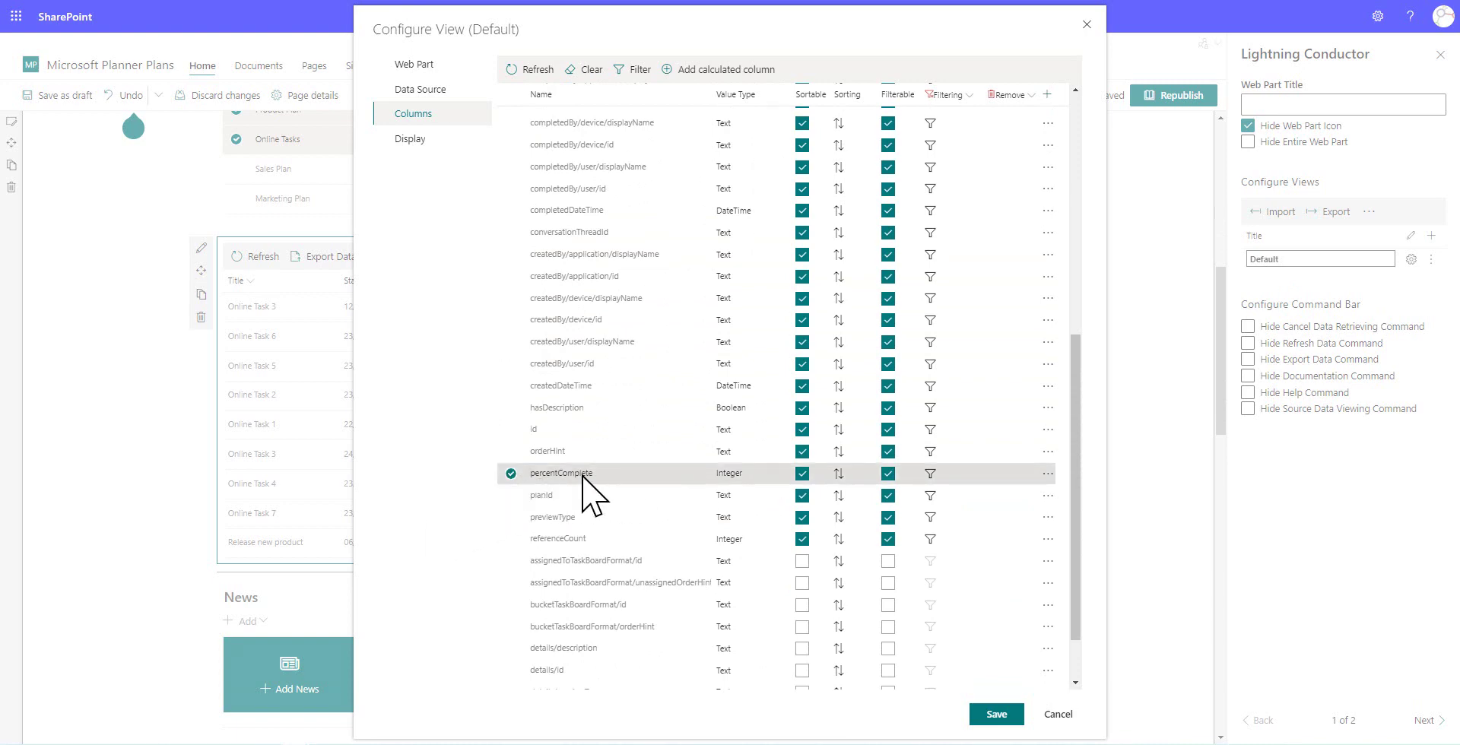
{"action": "scroll", "coordinate": [603, 495], "scroll_direction": "down", "scroll_amount": 1}
{"action": "scroll", "coordinate": [594, 426], "scroll_direction": "up", "scroll_amount": 3}
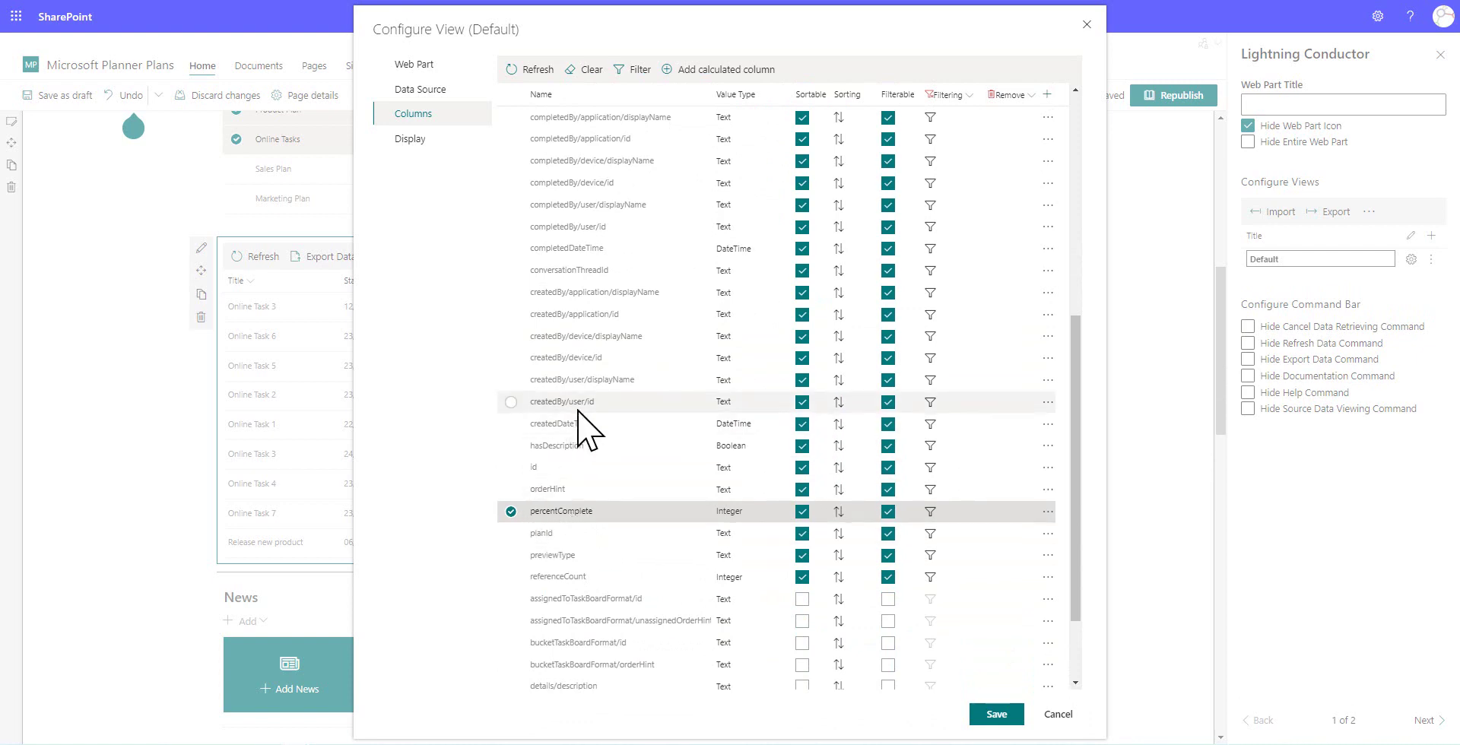
{"action": "scroll", "coordinate": [563, 411], "scroll_direction": "up", "scroll_amount": 4}
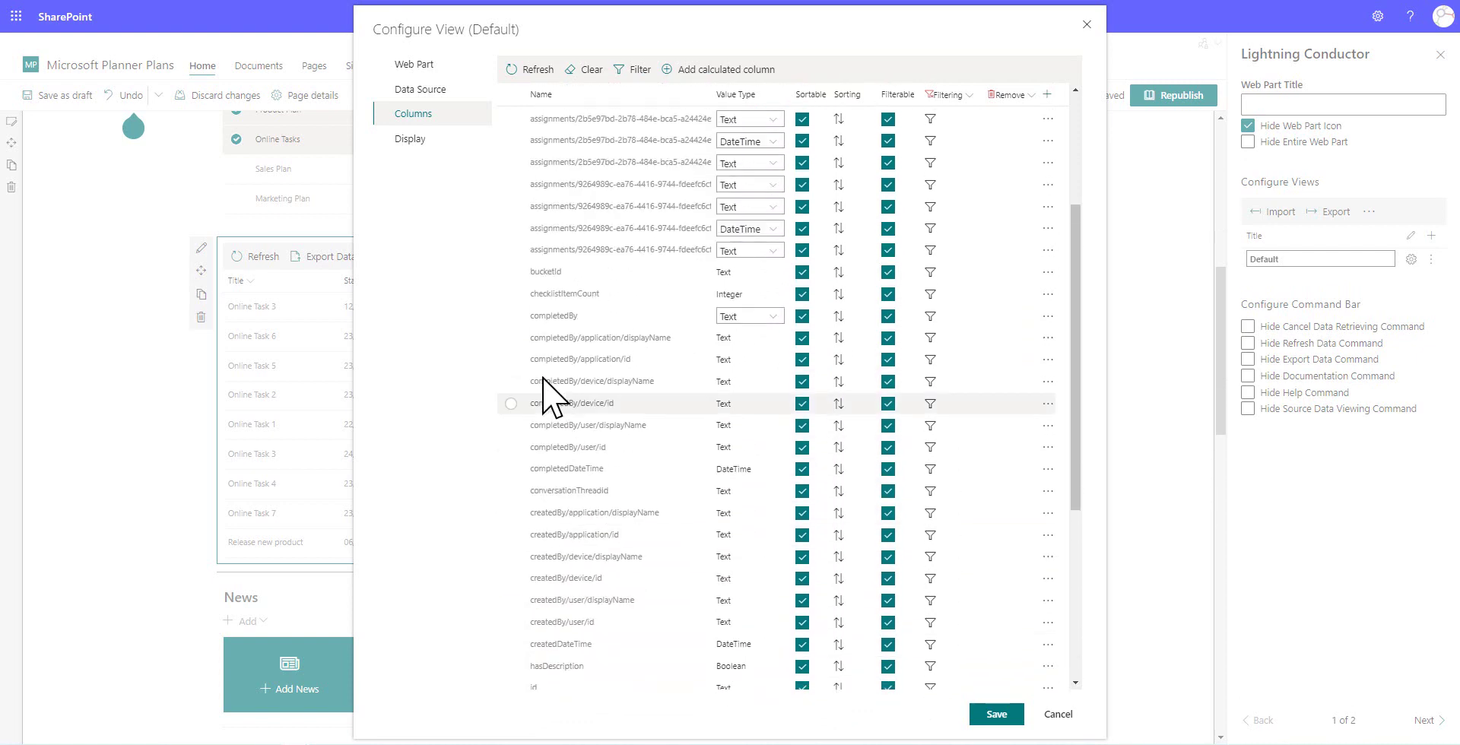
{"action": "left_click", "coordinate": [427, 143]}
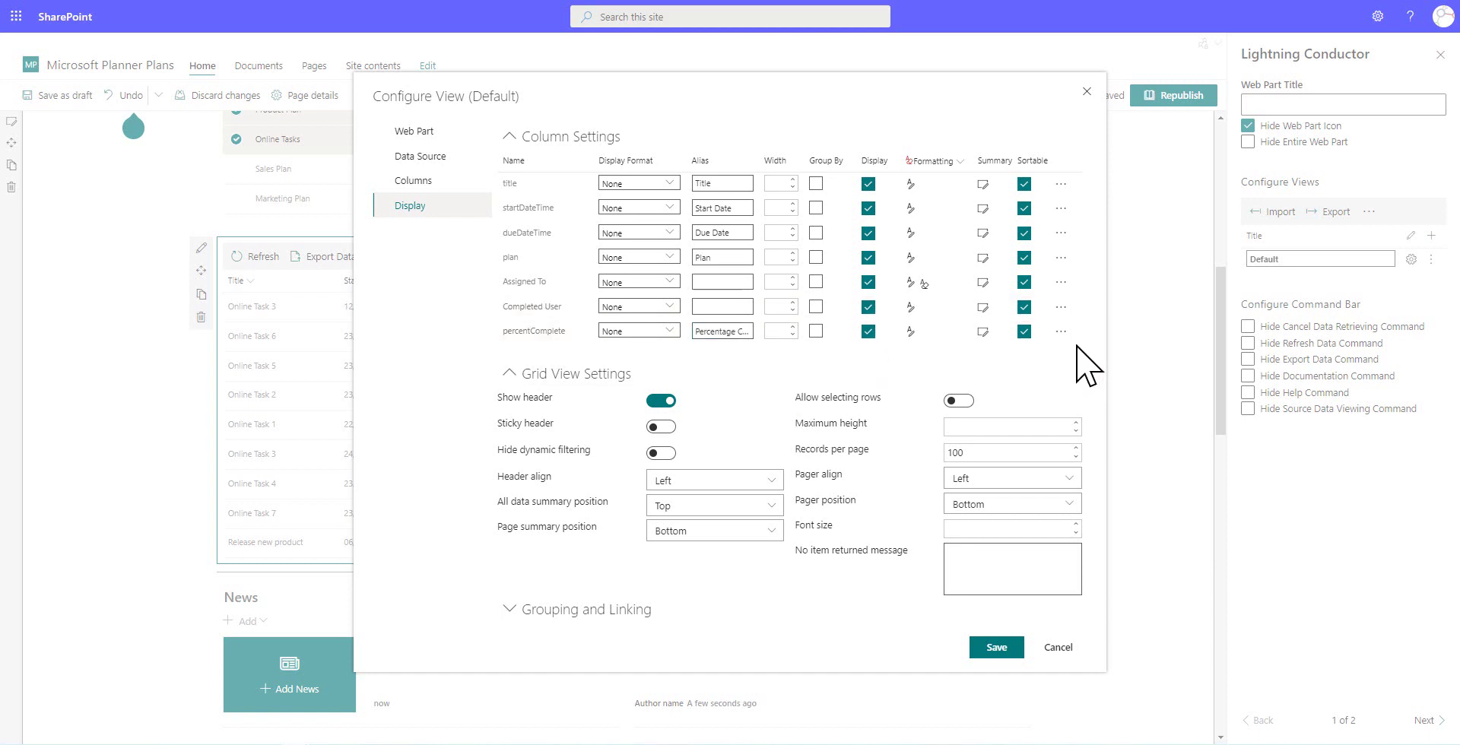
- Leave percentComplete's display format as None and remove its percentComplete = 0 condition
{"action": "left_click", "coordinate": [667, 333]}
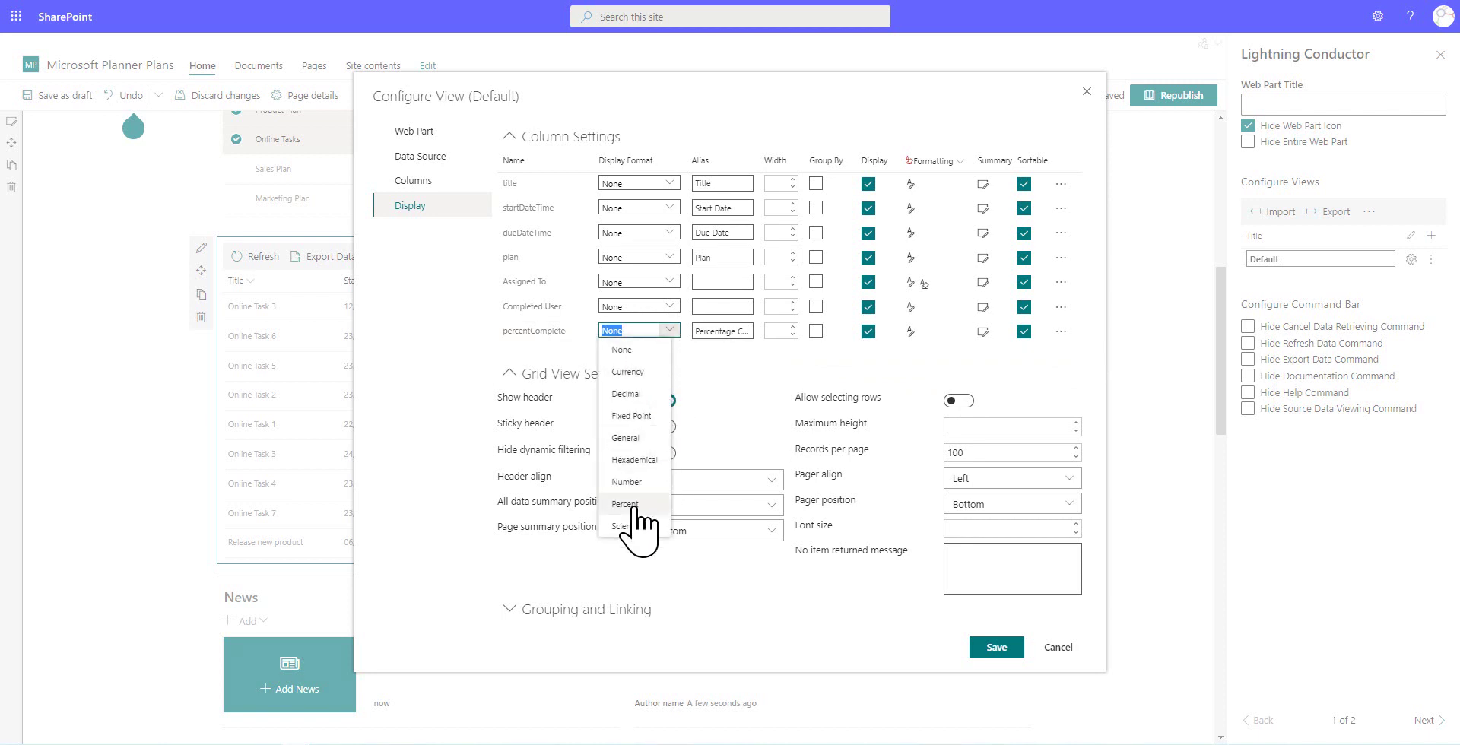
{"action": "left_click", "coordinate": [1100, 343]}
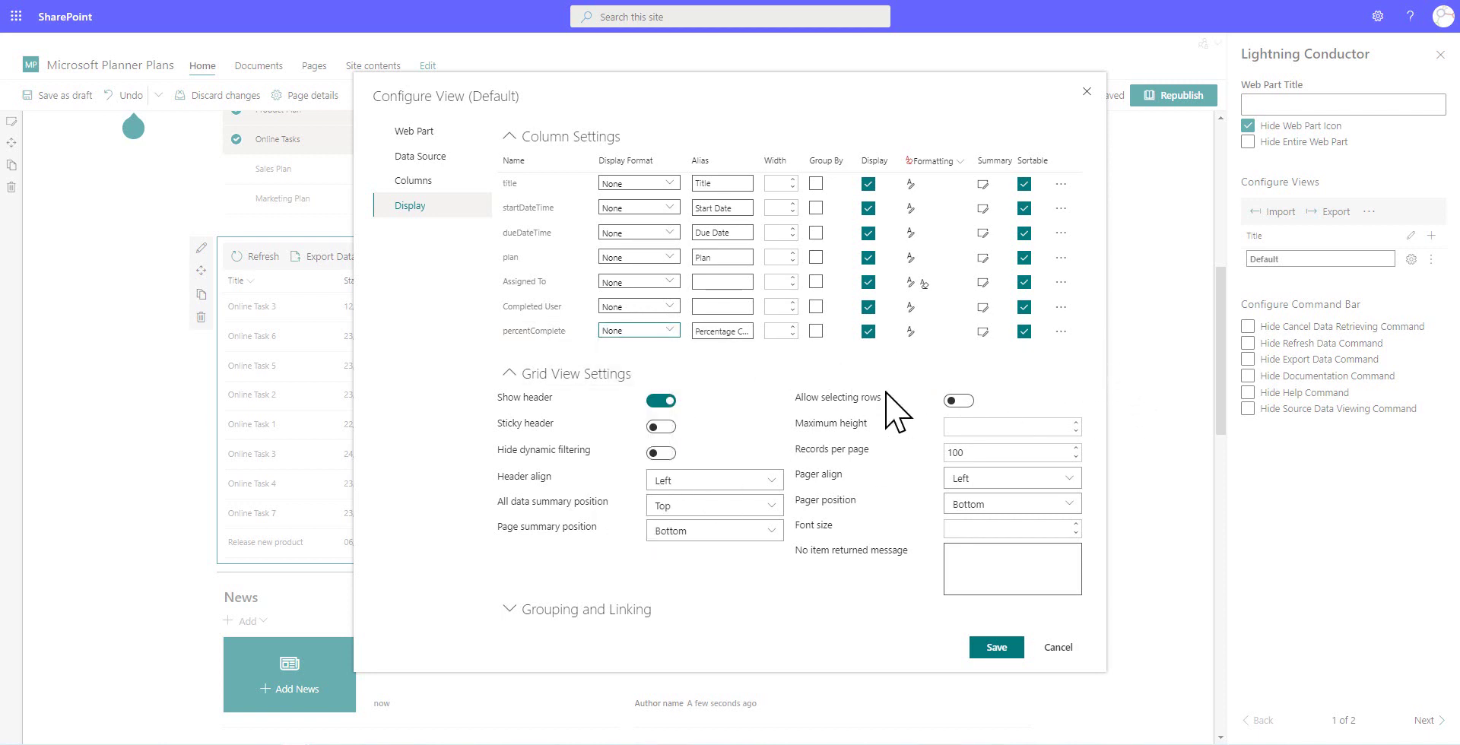
{"action": "left_click", "coordinate": [911, 332]}
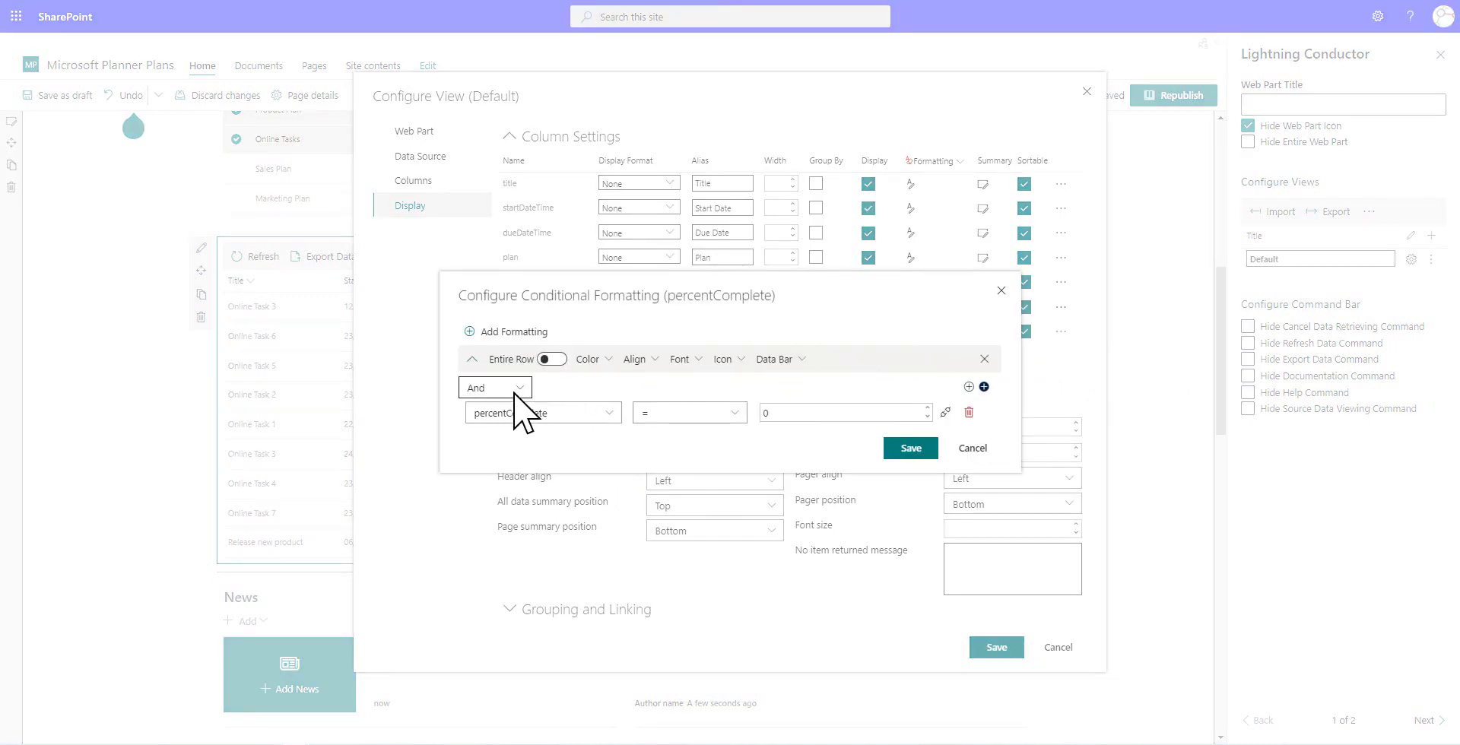
{"action": "left_click", "coordinate": [968, 412]}
- Add a percentComplete data bar with a maximum value of 100 in a custom teal colour
{"action": "left_click", "coordinate": [802, 373]}
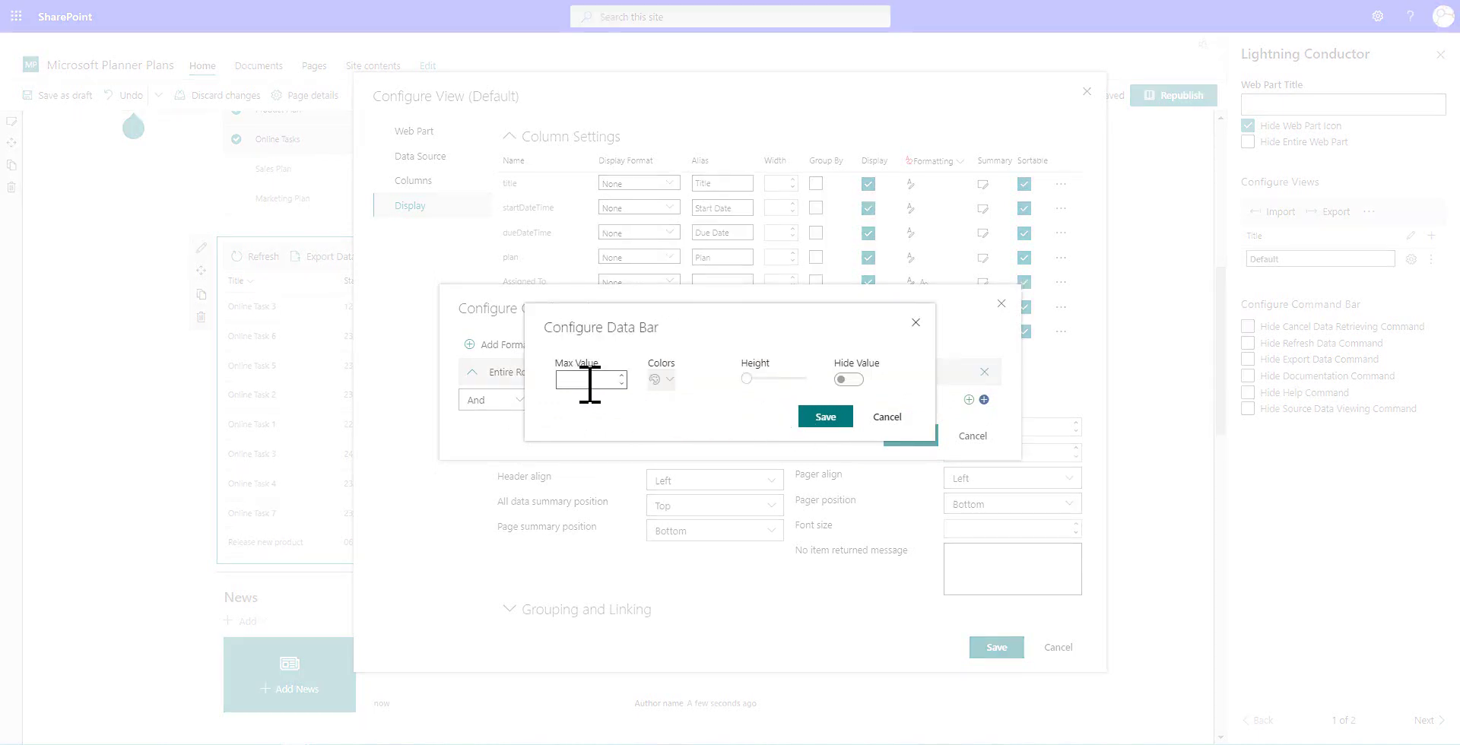
{"action": "type", "text": "100"}
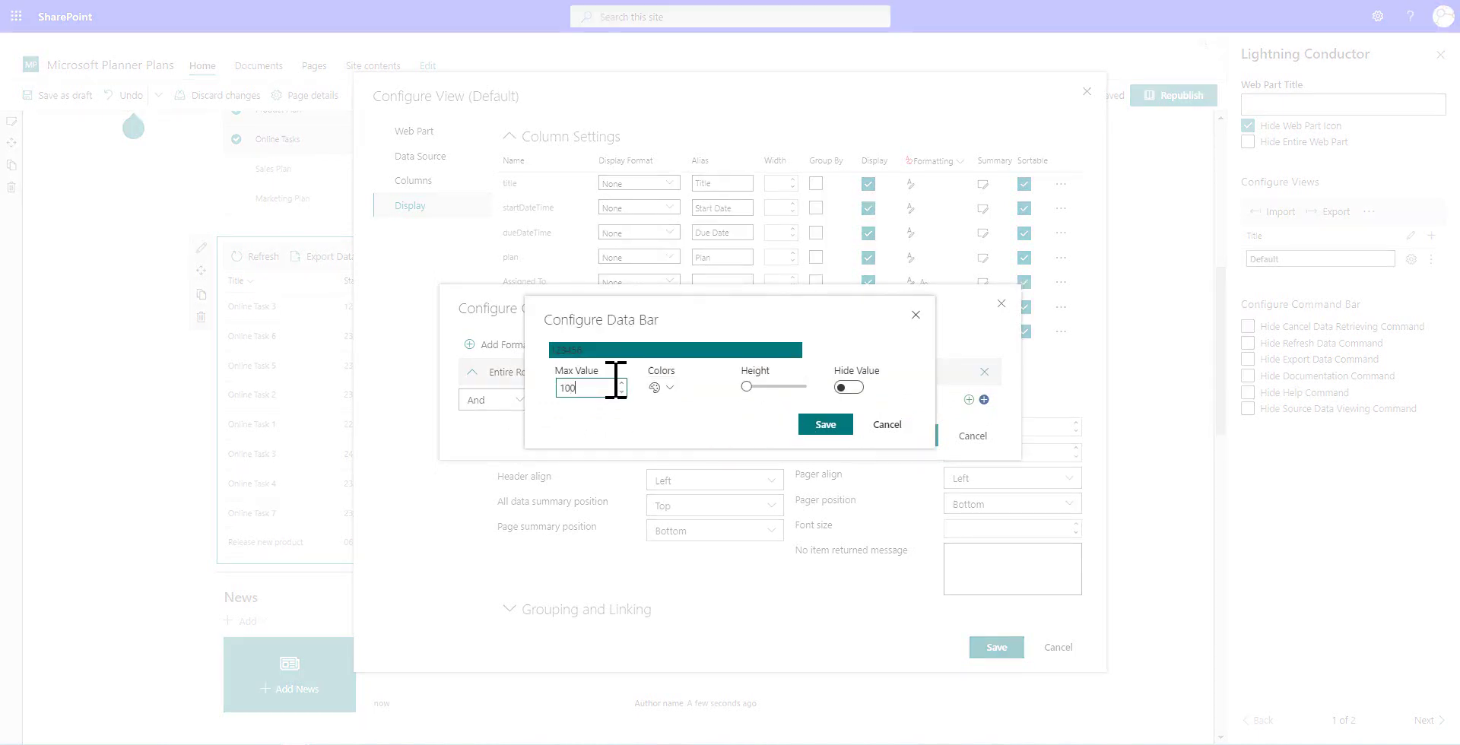
{"action": "left_click", "coordinate": [924, 384]}
{"action": "left_click", "coordinate": [662, 388]}
{"action": "mouse_move", "coordinate": [693, 411]}
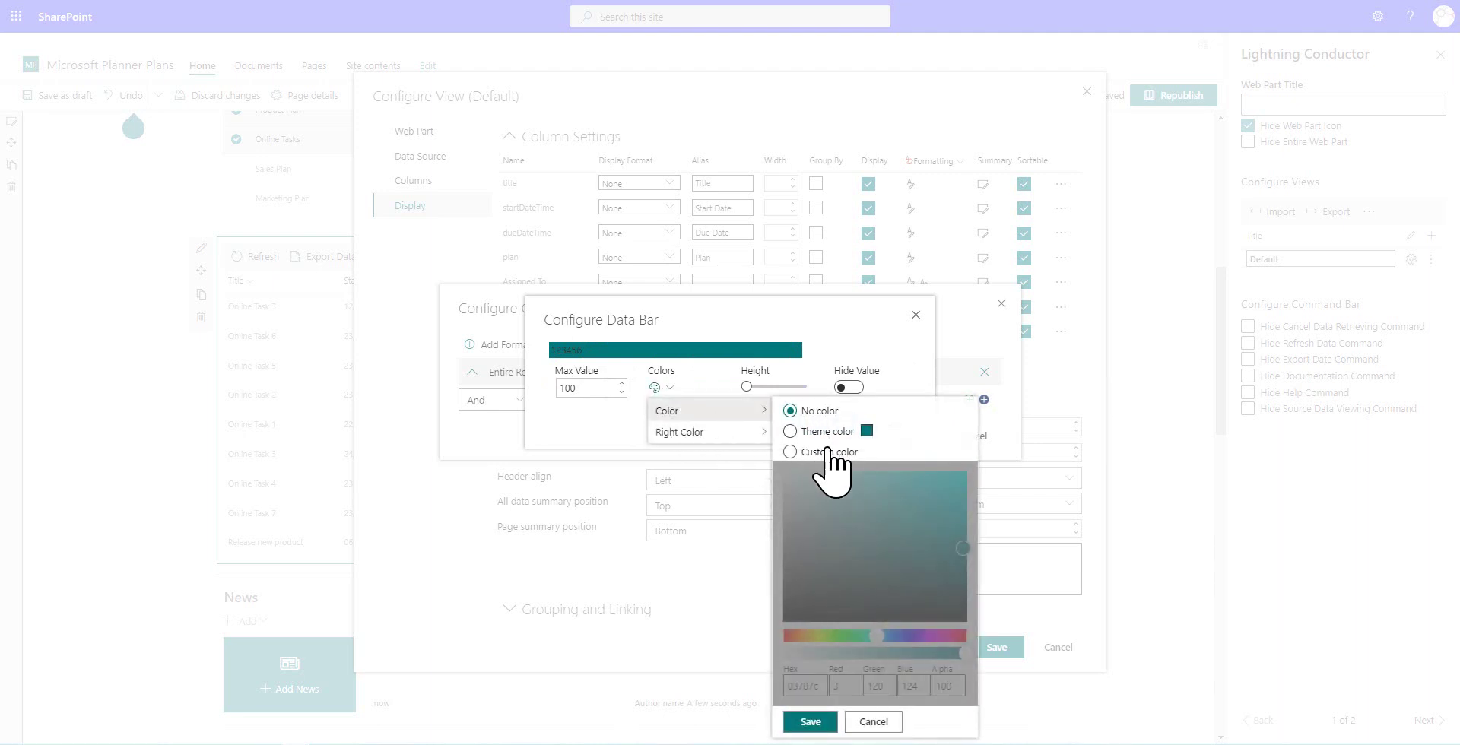
{"action": "left_click", "coordinate": [823, 451]}
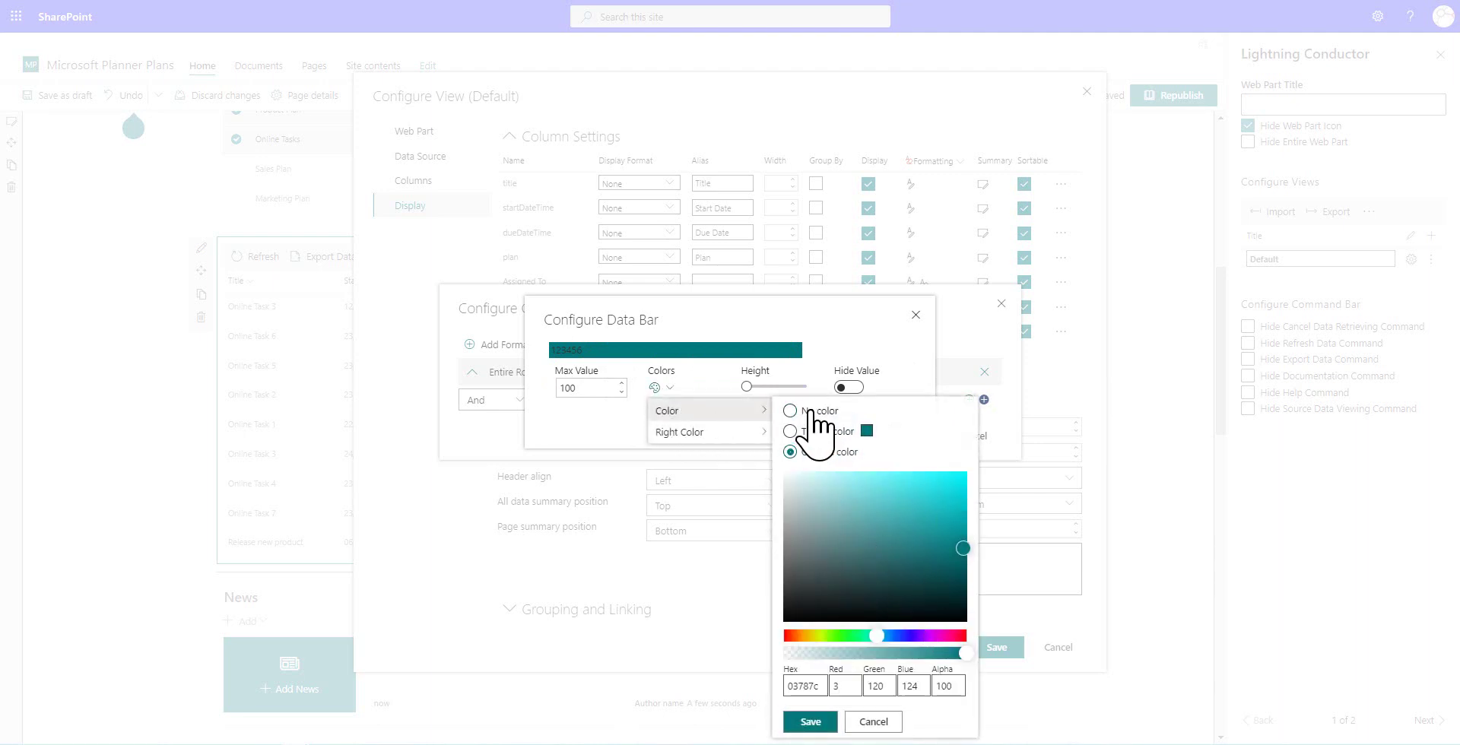
{"action": "left_click", "coordinate": [808, 722]}
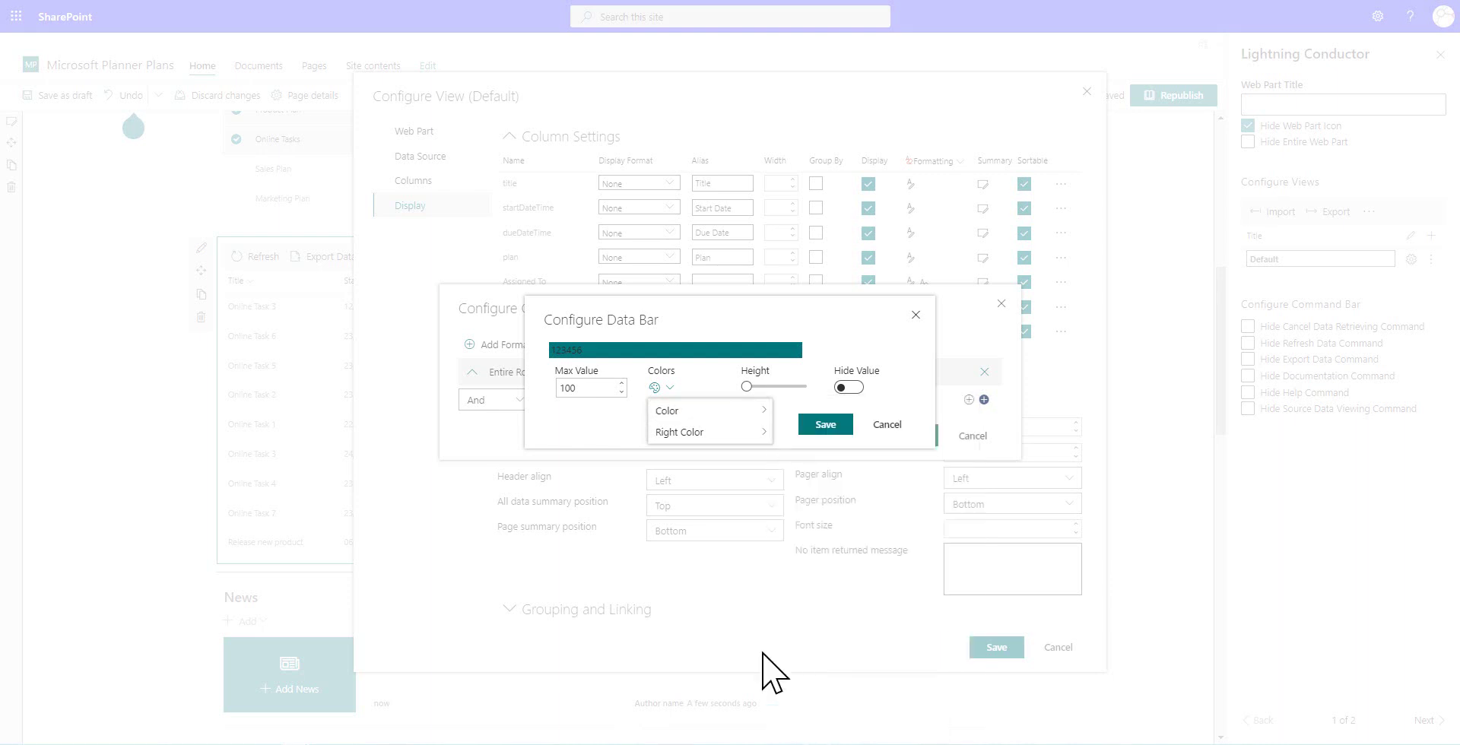
- Hide the numbers on the data bars and save the percentComplete conditional formatting
{"action": "left_click", "coordinate": [596, 433]}
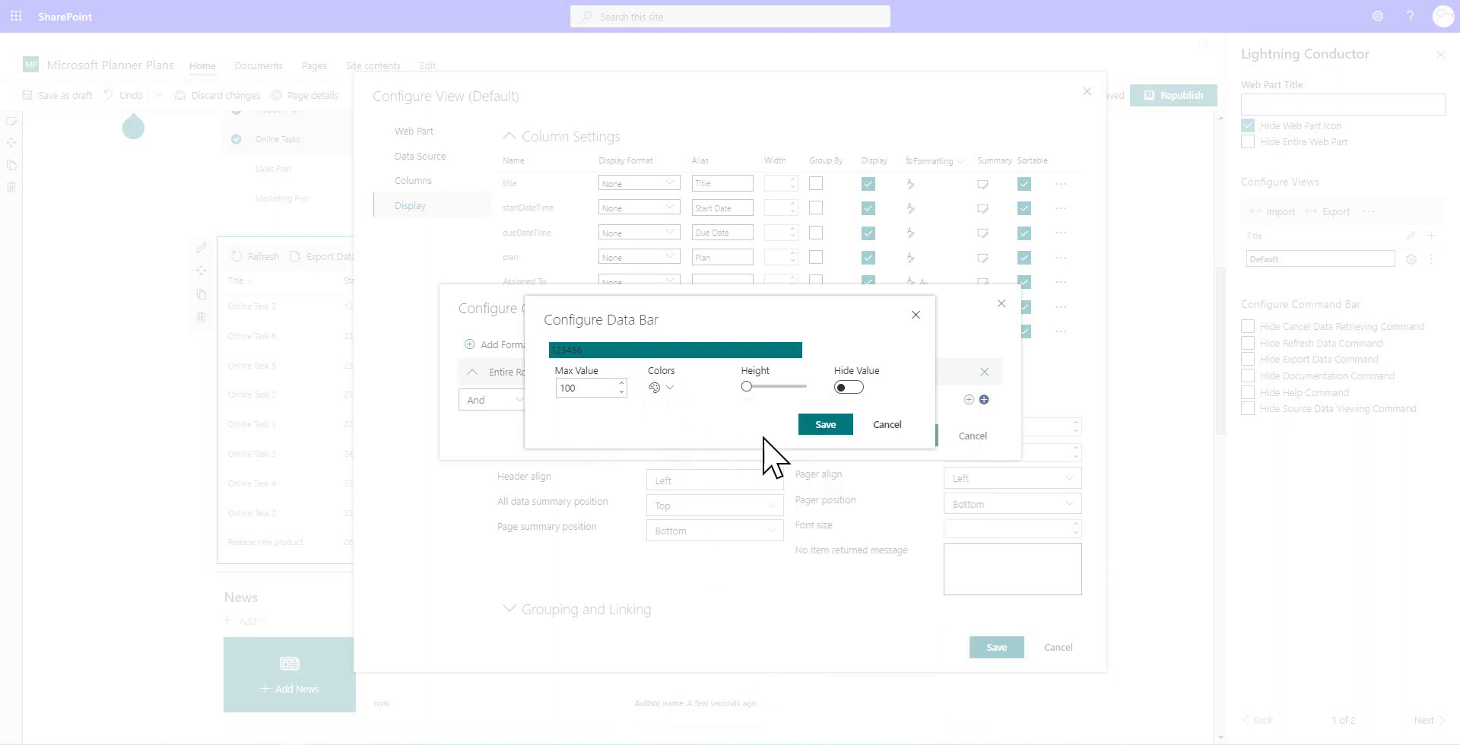
{"action": "left_click", "coordinate": [850, 387]}
{"action": "left_click", "coordinate": [829, 424]}
{"action": "left_click", "coordinate": [911, 436]}
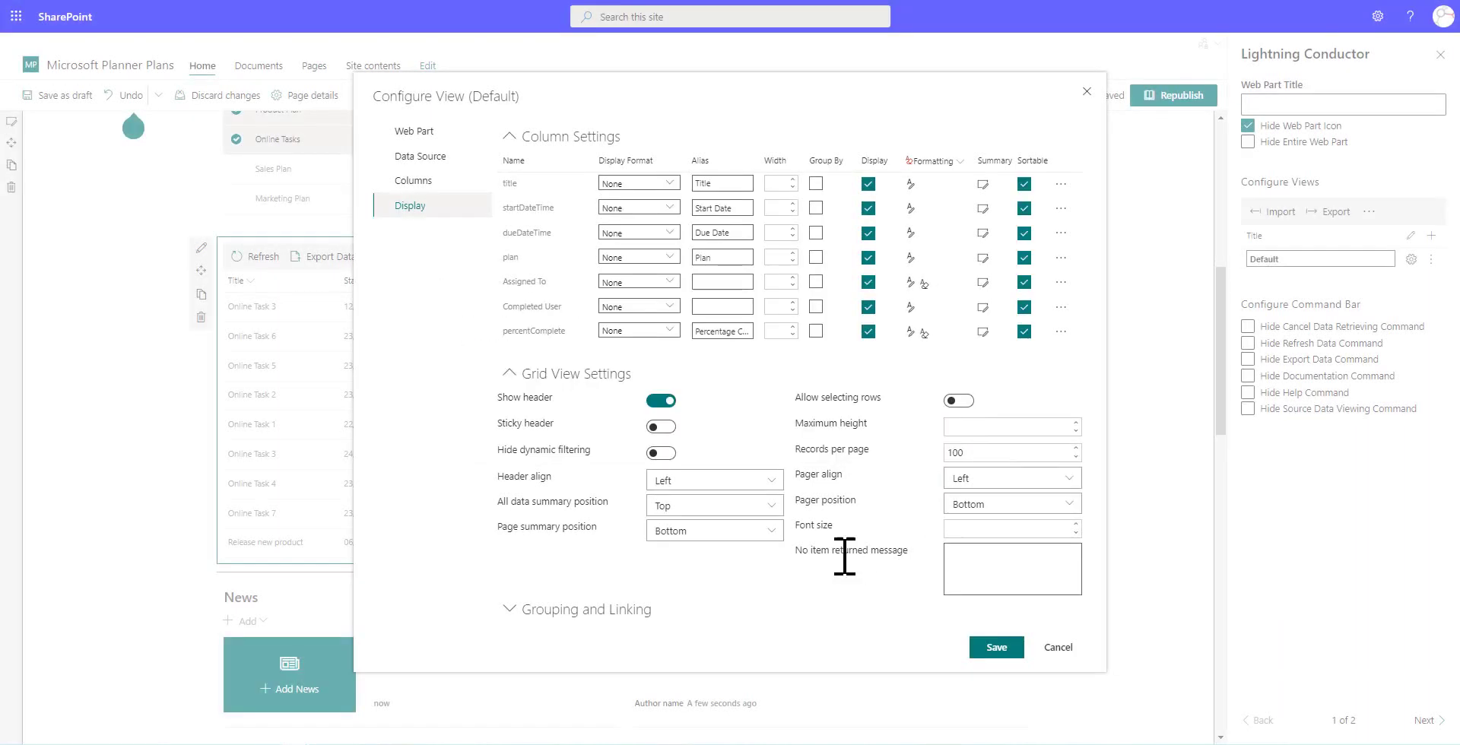
- Save the Configure View settings and review the teal Percentage Complete bars in the tasks grid
{"action": "left_click", "coordinate": [991, 647]}
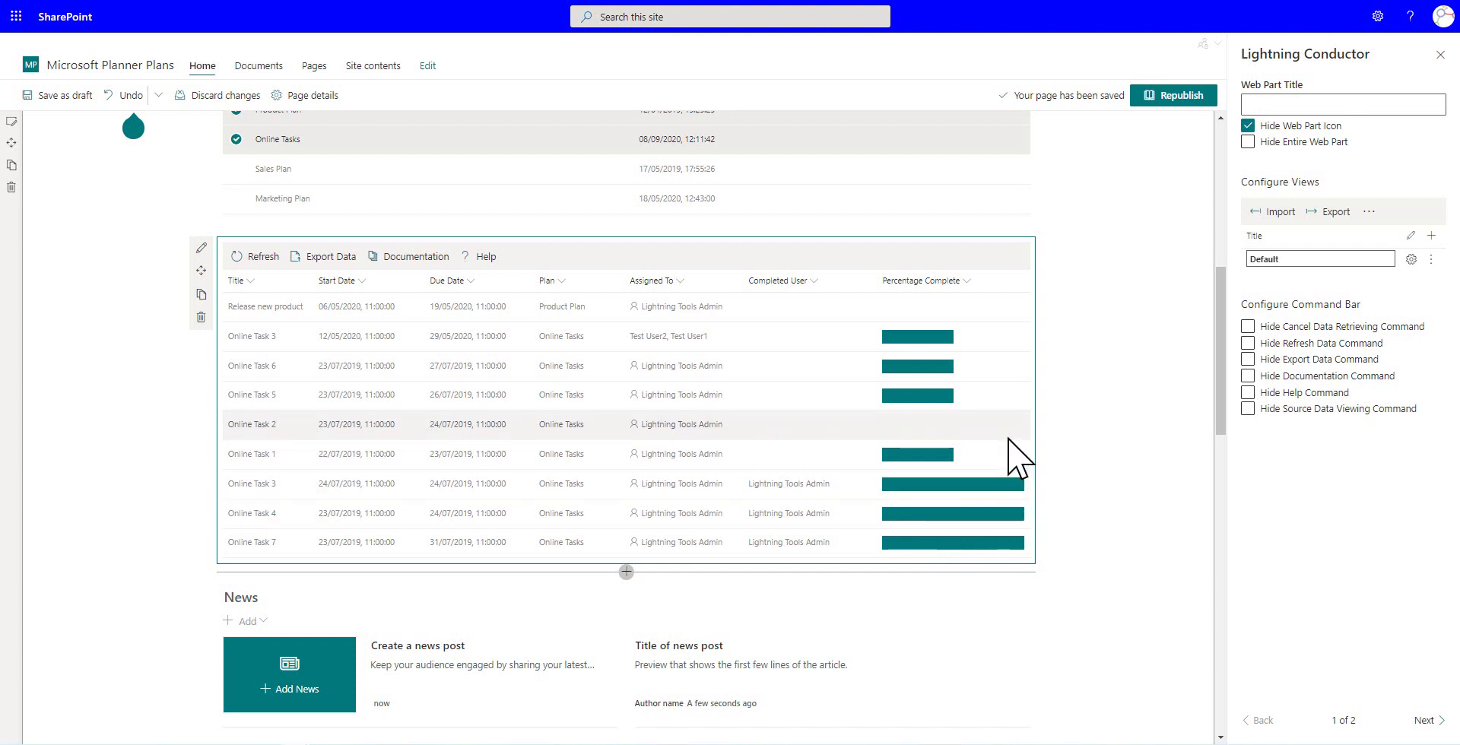
{"action": "scroll", "coordinate": [476, 440], "scroll_direction": "up", "scroll_amount": 5}
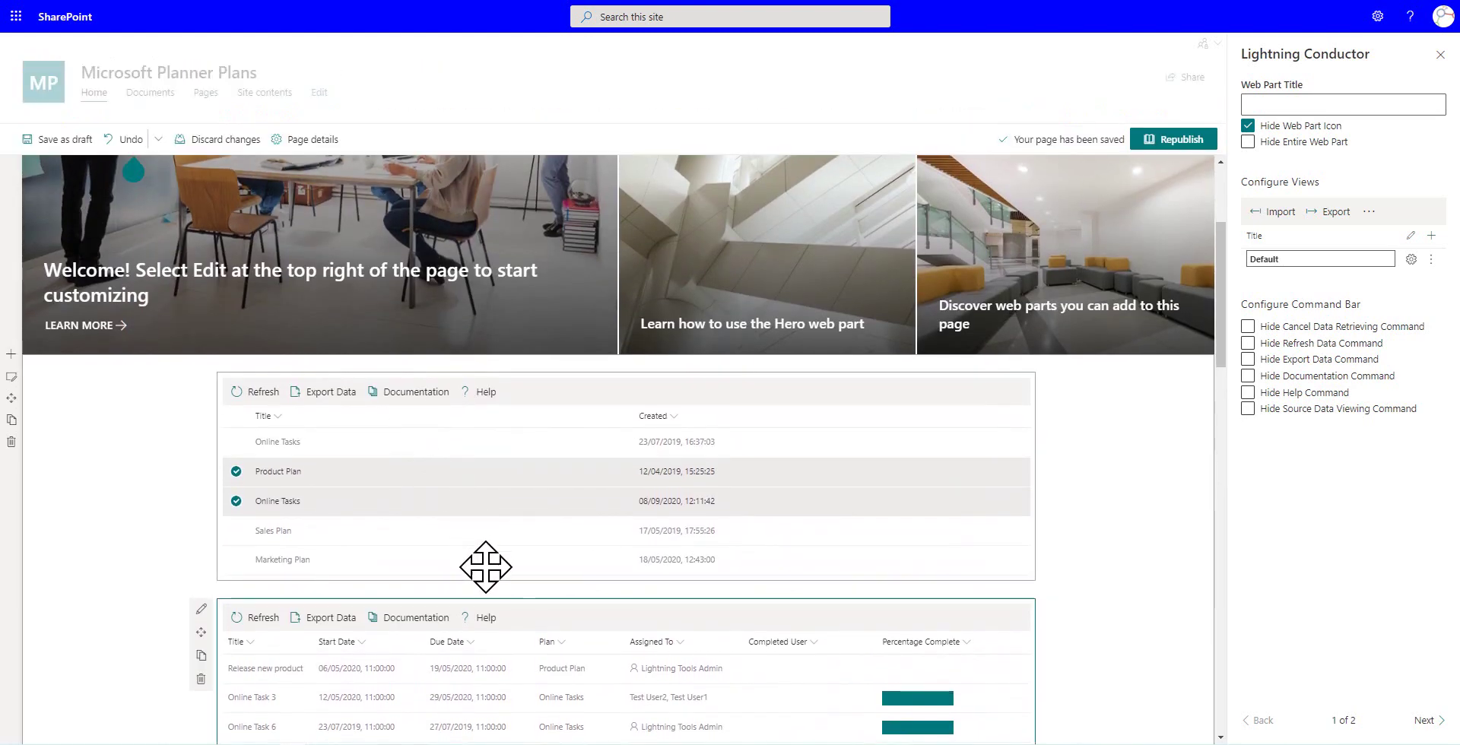
{"action": "scroll", "coordinate": [1049, 597], "scroll_direction": "down", "scroll_amount": 5}
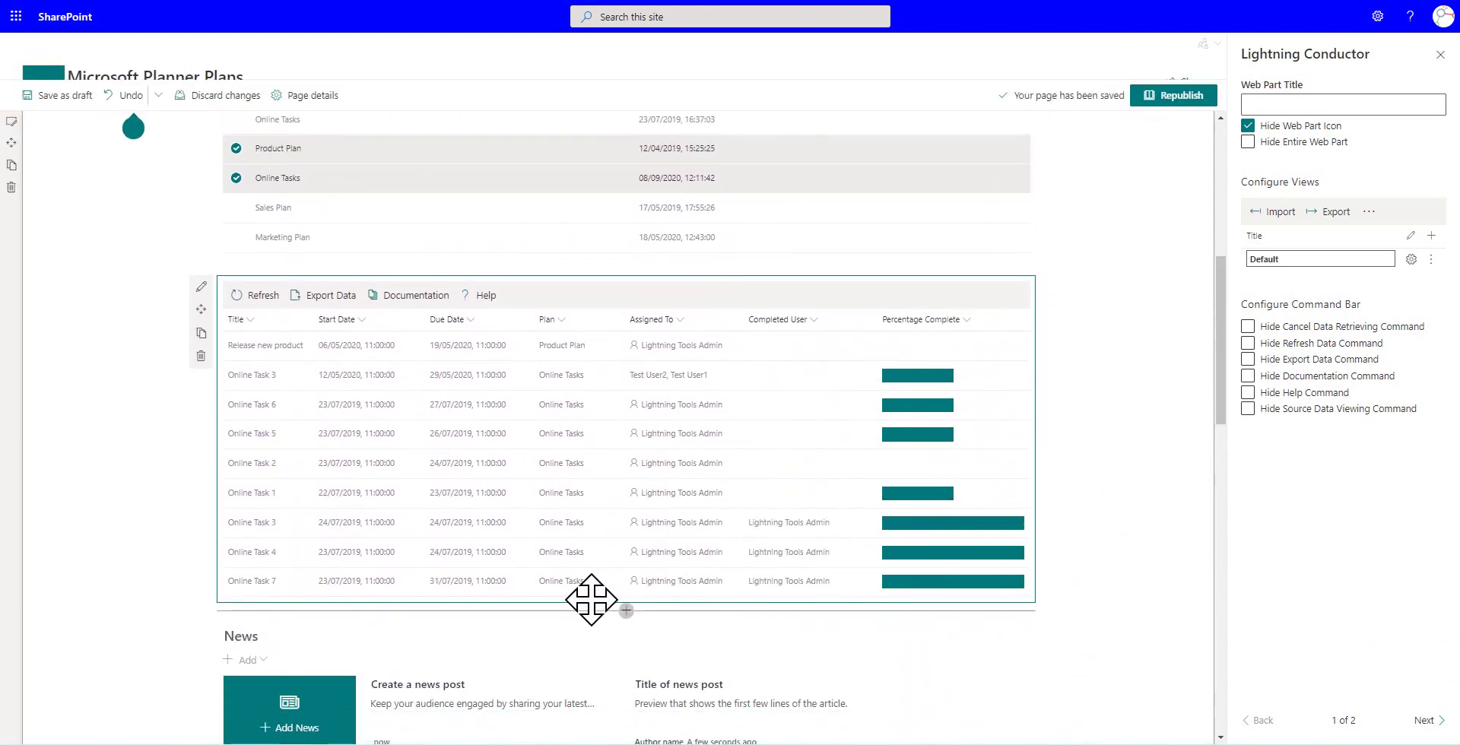
- Group the tasks grid by the Plan column into Online Tasks and Product Plan sections
{"action": "left_click", "coordinate": [548, 319]}
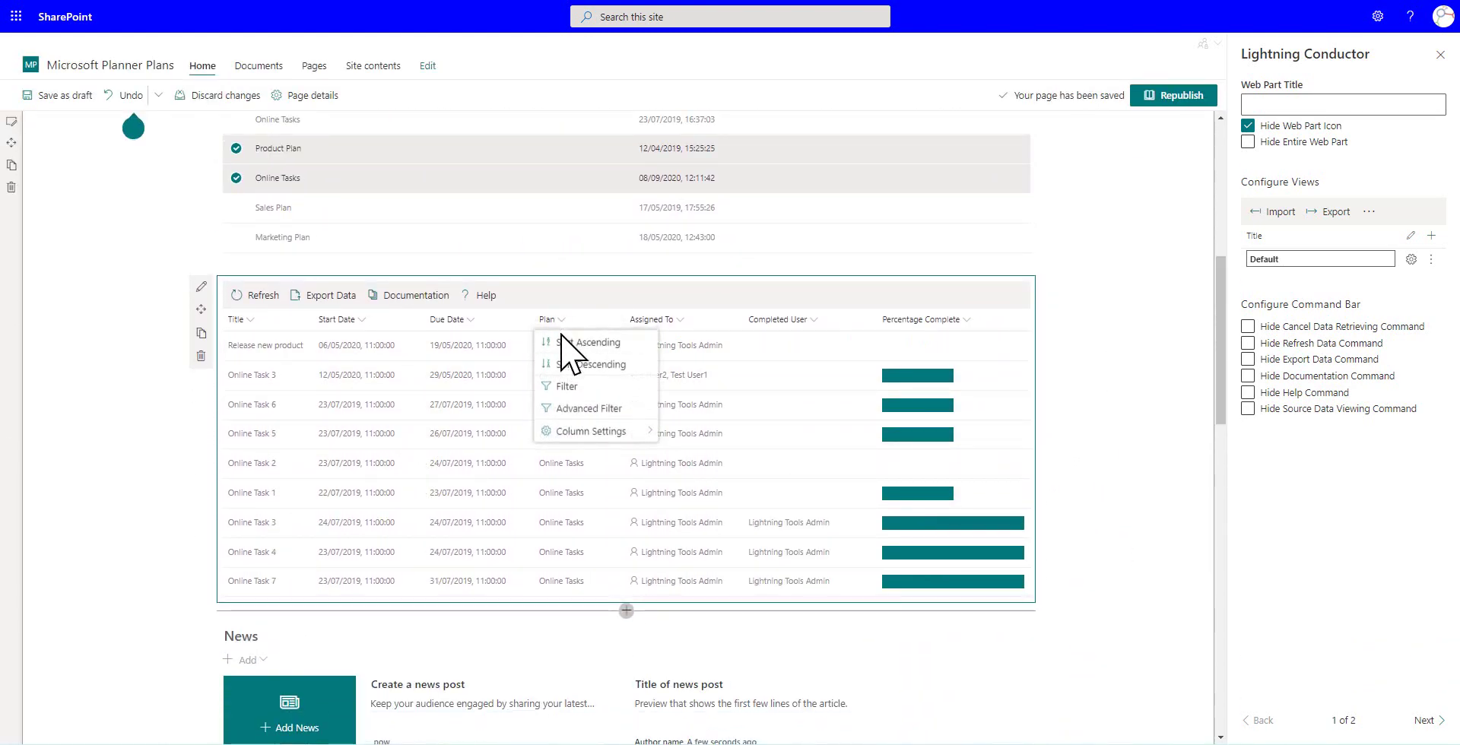
{"action": "mouse_move", "coordinate": [600, 426]}
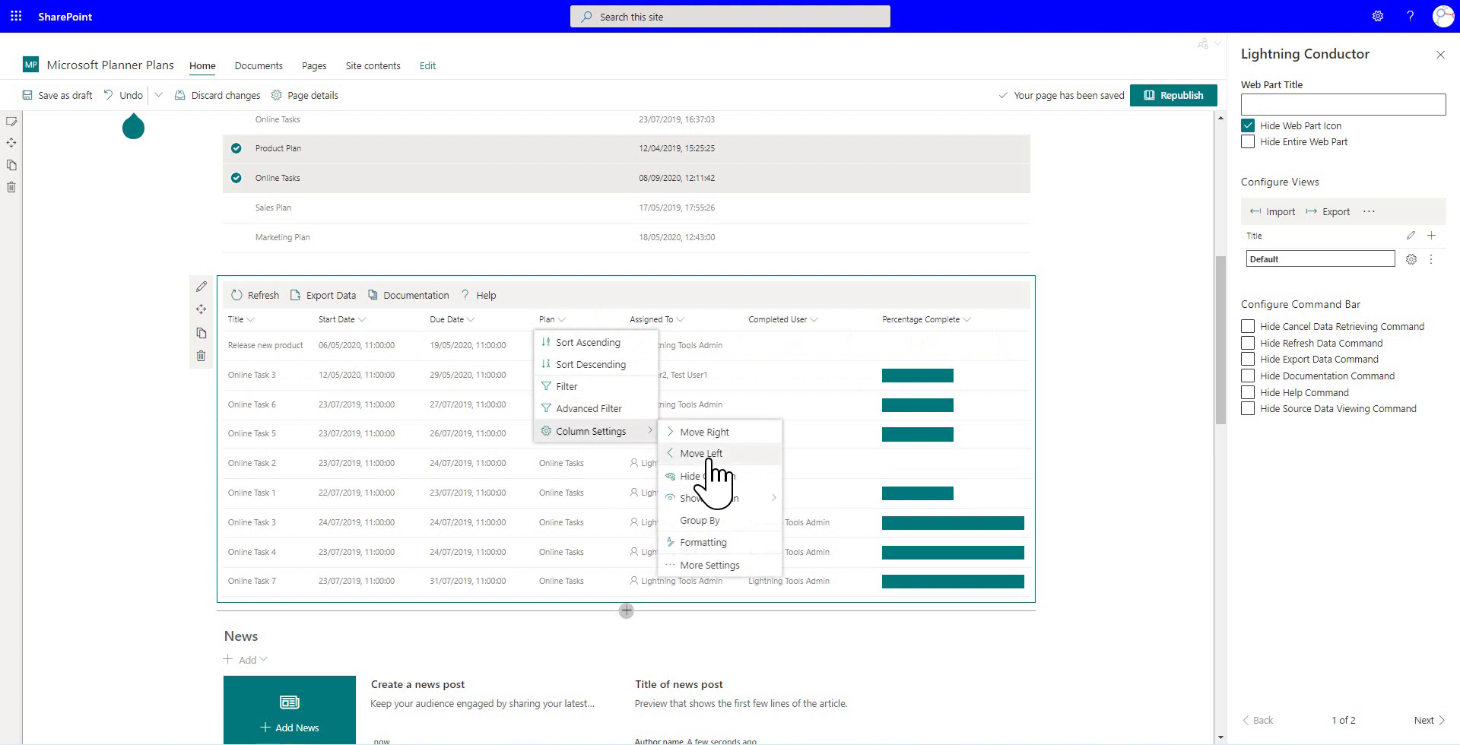
{"action": "left_click", "coordinate": [718, 521]}
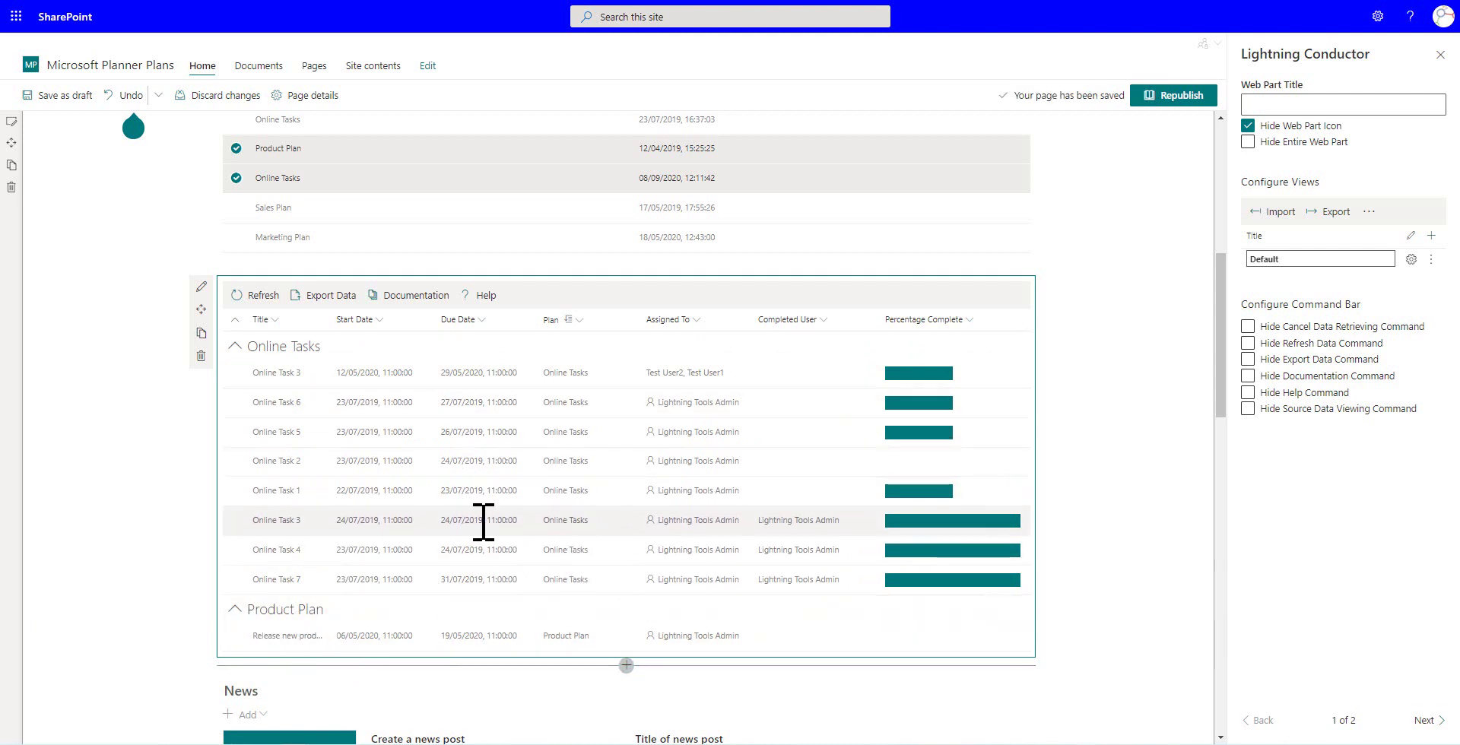
{"action": "scroll", "coordinate": [494, 520], "scroll_direction": "up", "scroll_amount": 3}
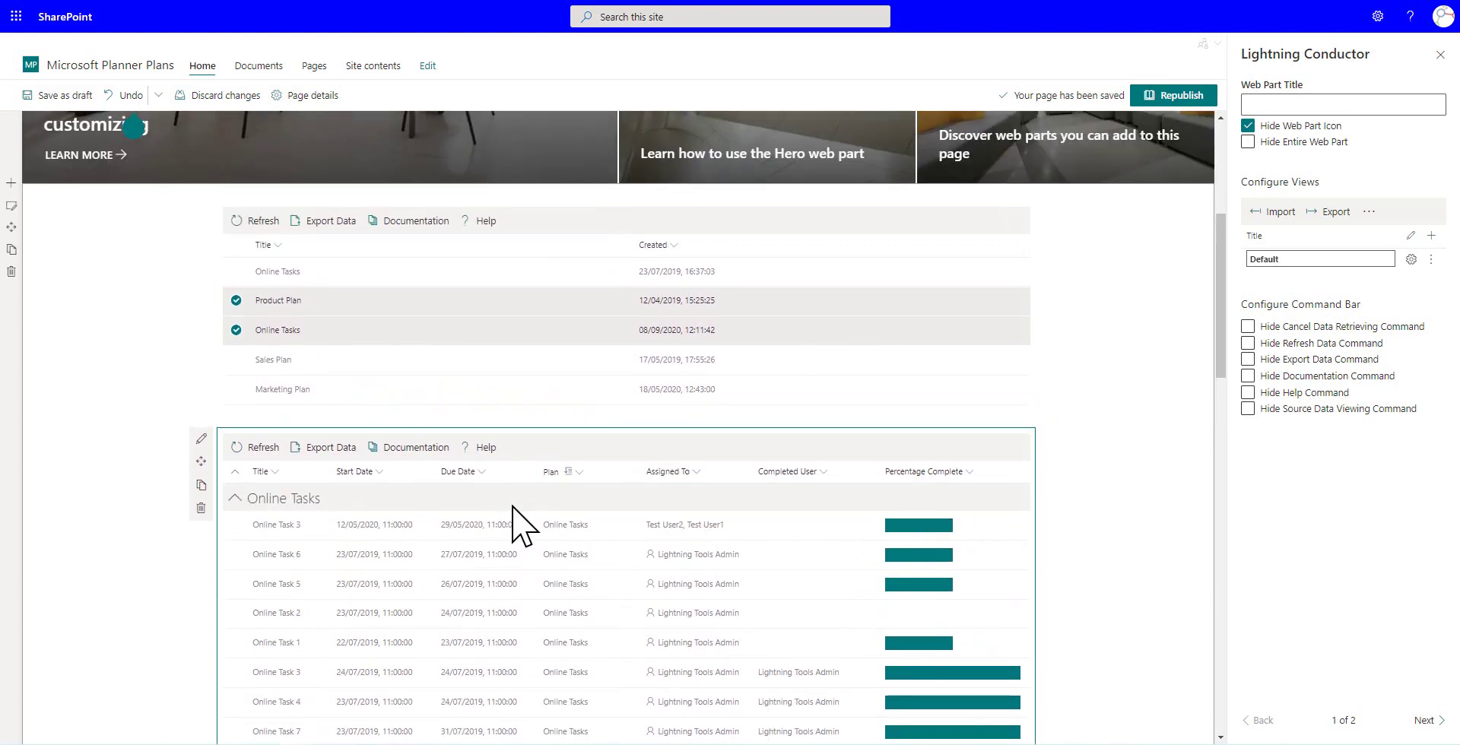
{"action": "scroll", "coordinate": [507, 518], "scroll_direction": "down", "scroll_amount": 3}
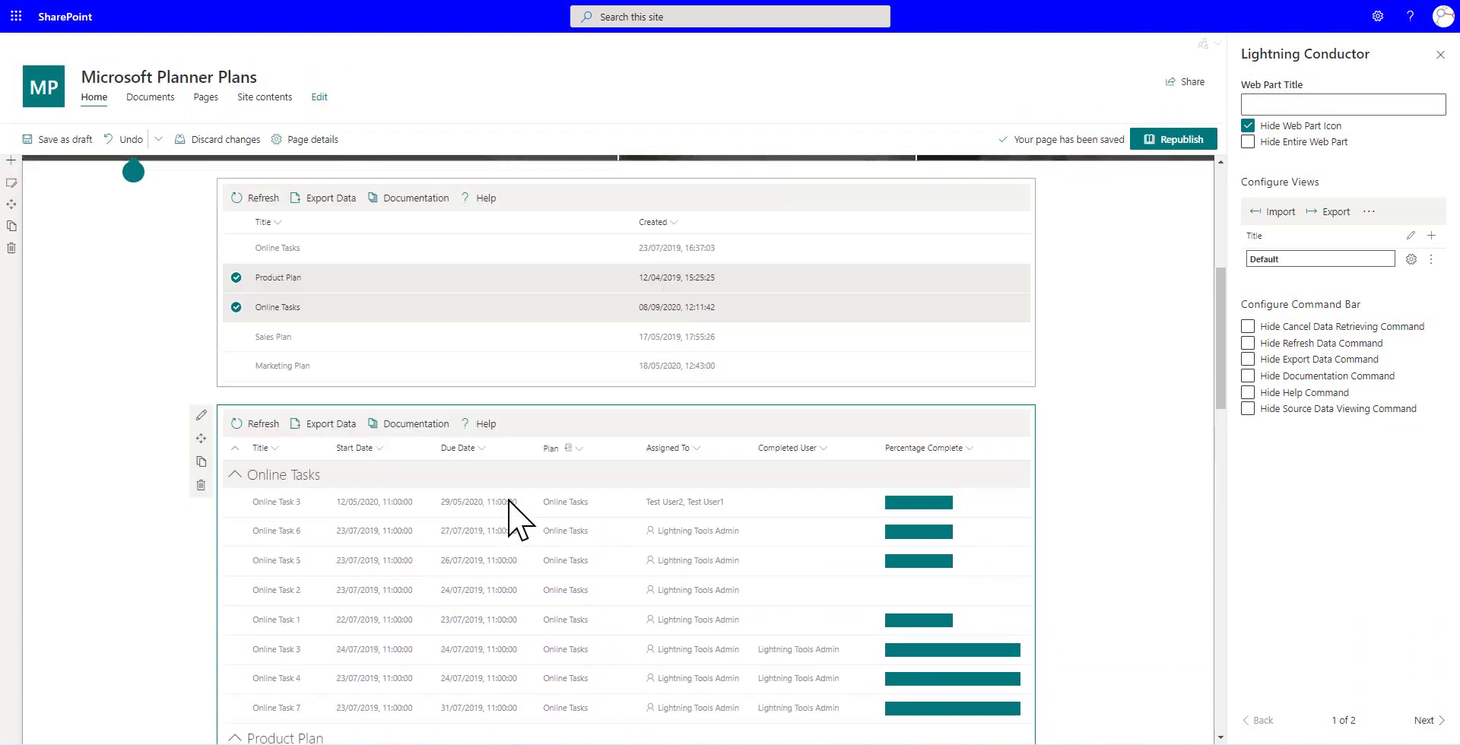